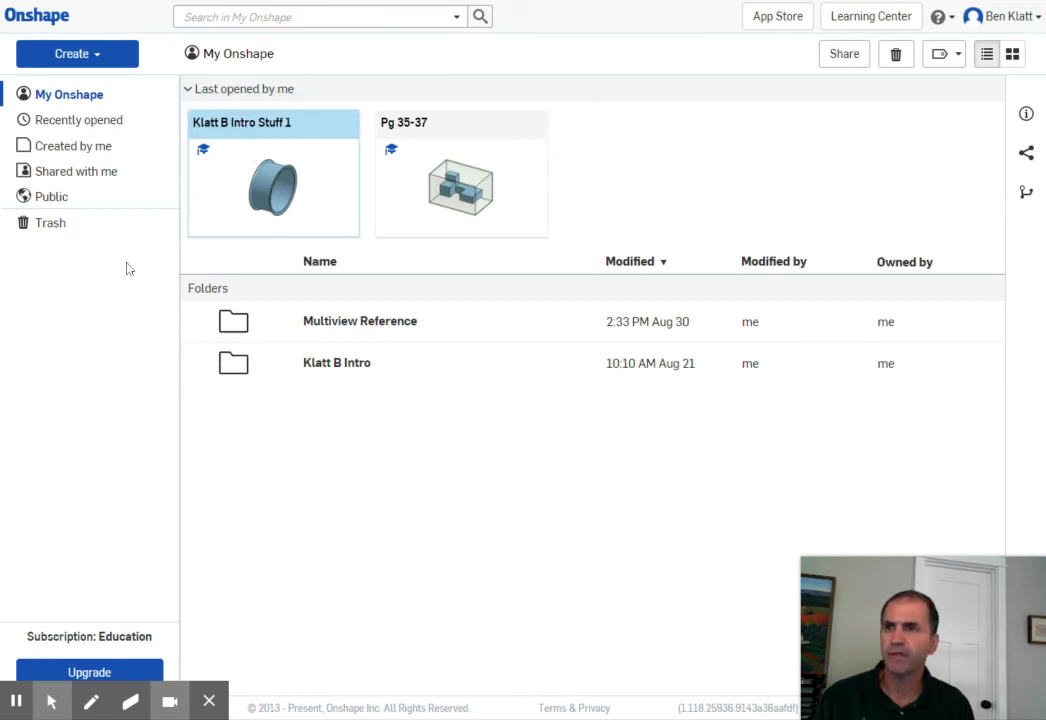
- Open the Intro Stuff 1 document, look at the Sketch Plane Cube model, and return to Part Studio 1
click(270, 188)
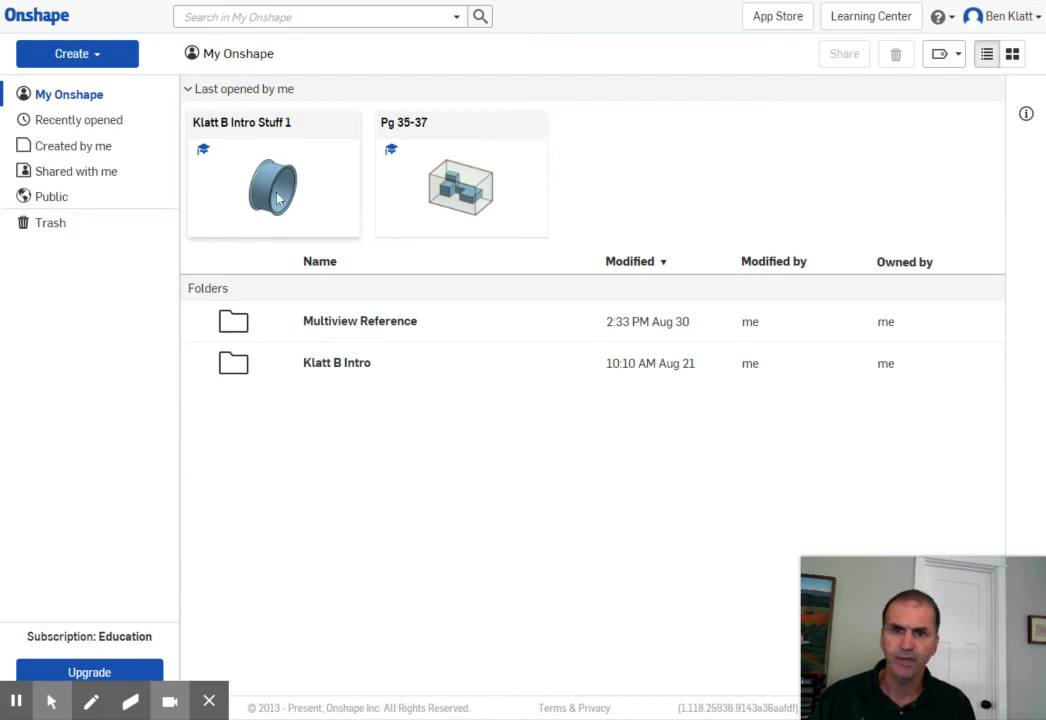
click(239, 121)
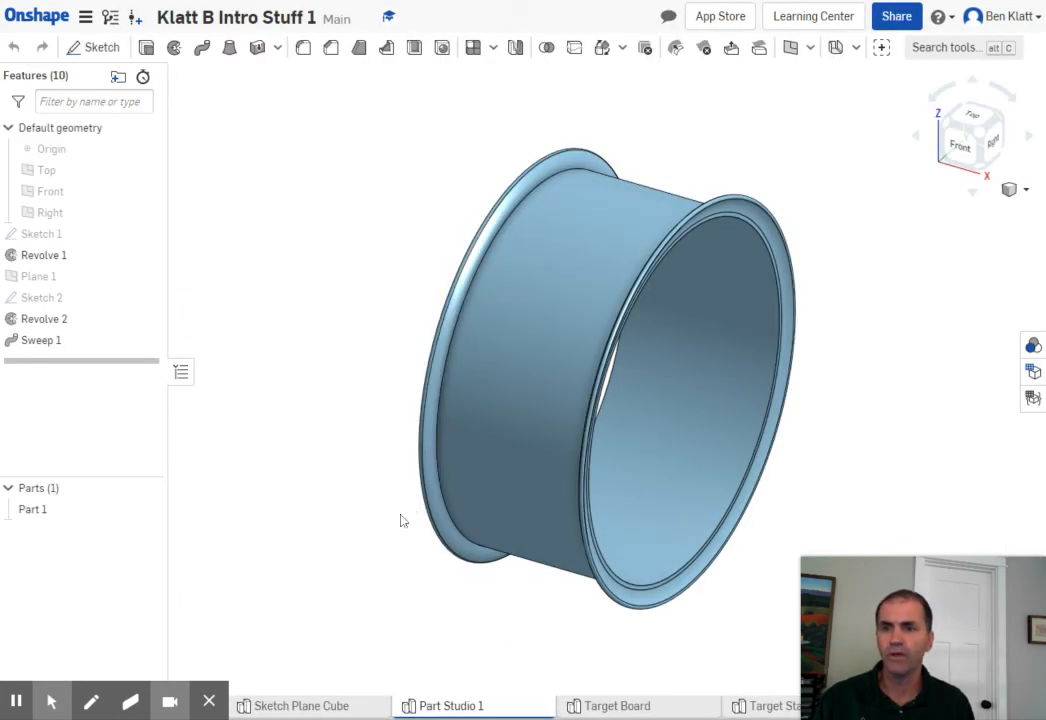
click(316, 706)
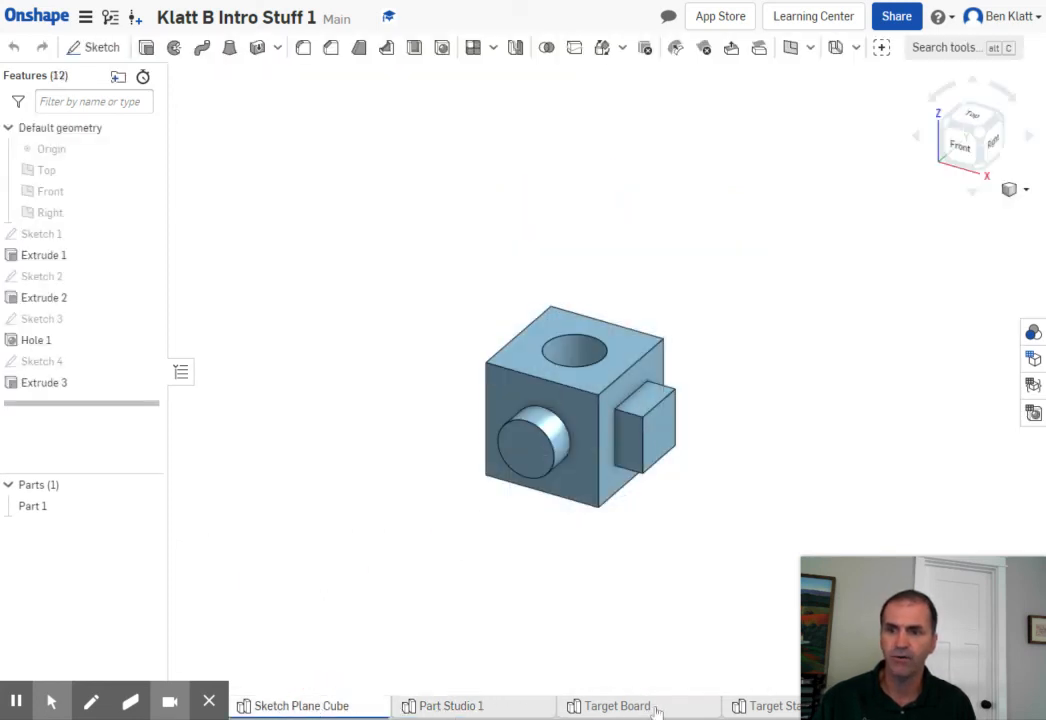
click(425, 706)
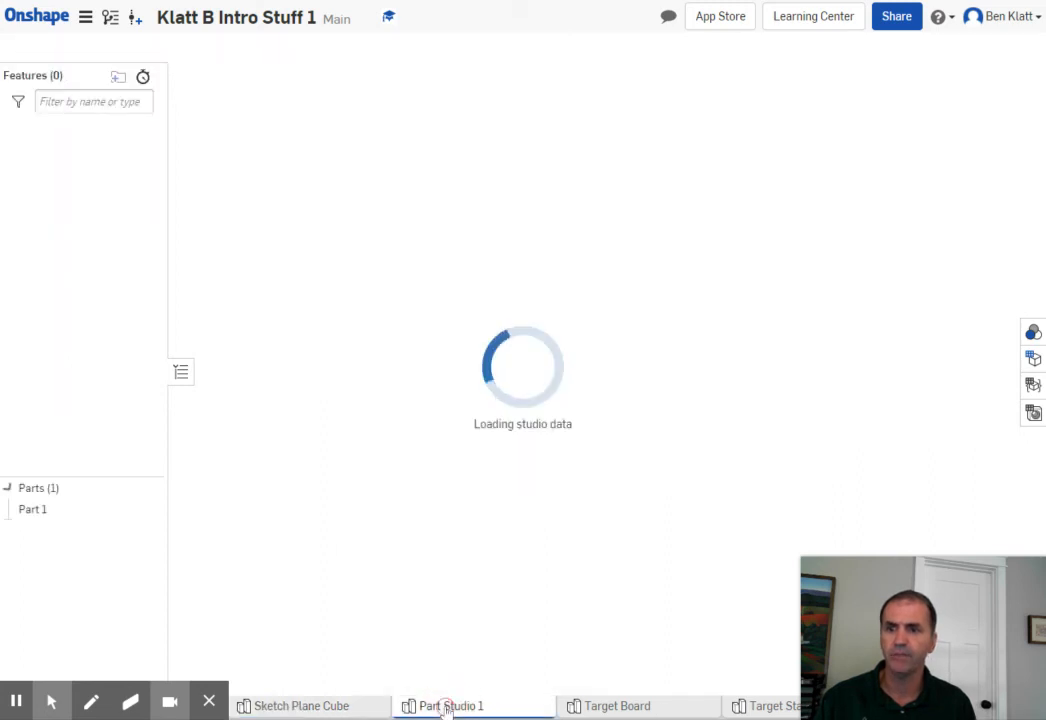
- Open Sketch 1 of the rim and examine its profile, centerline and dimensions from the front, then close it without changes
middle_drag(428, 602, 287, 546)
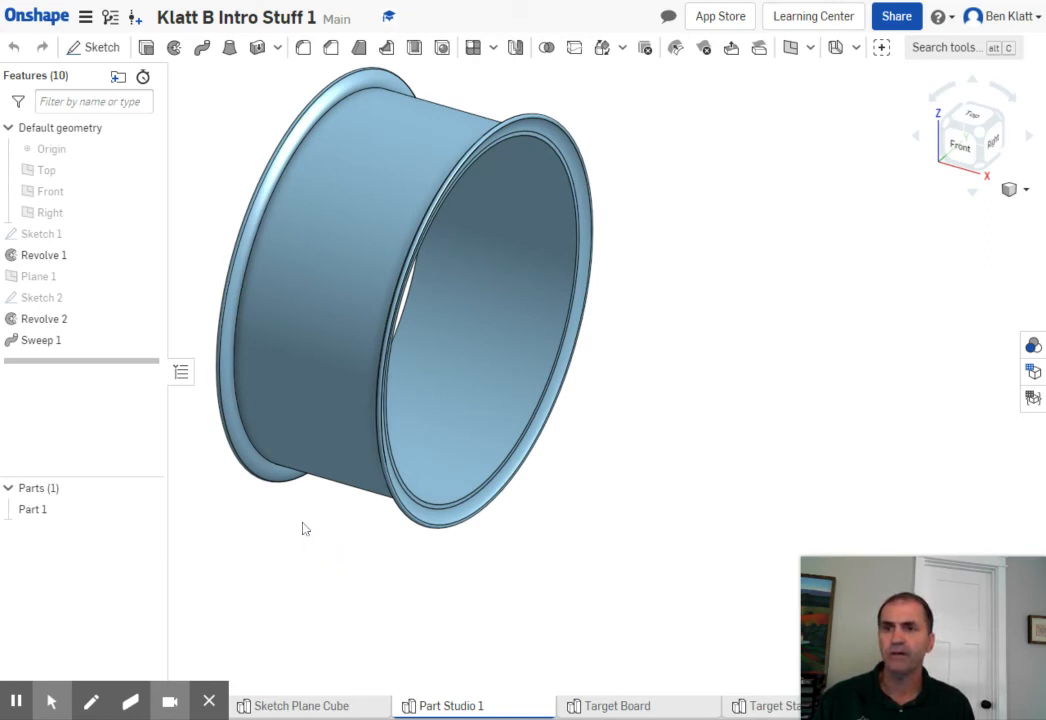
right_drag(310, 521, 346, 575)
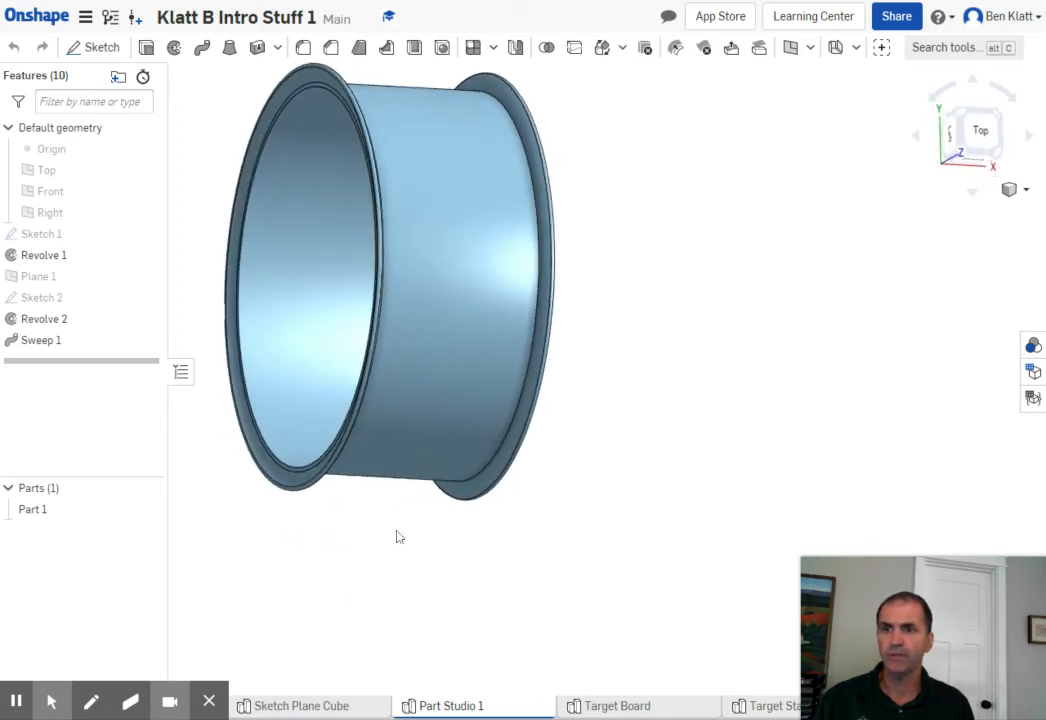
right_drag(395, 535, 440, 572)
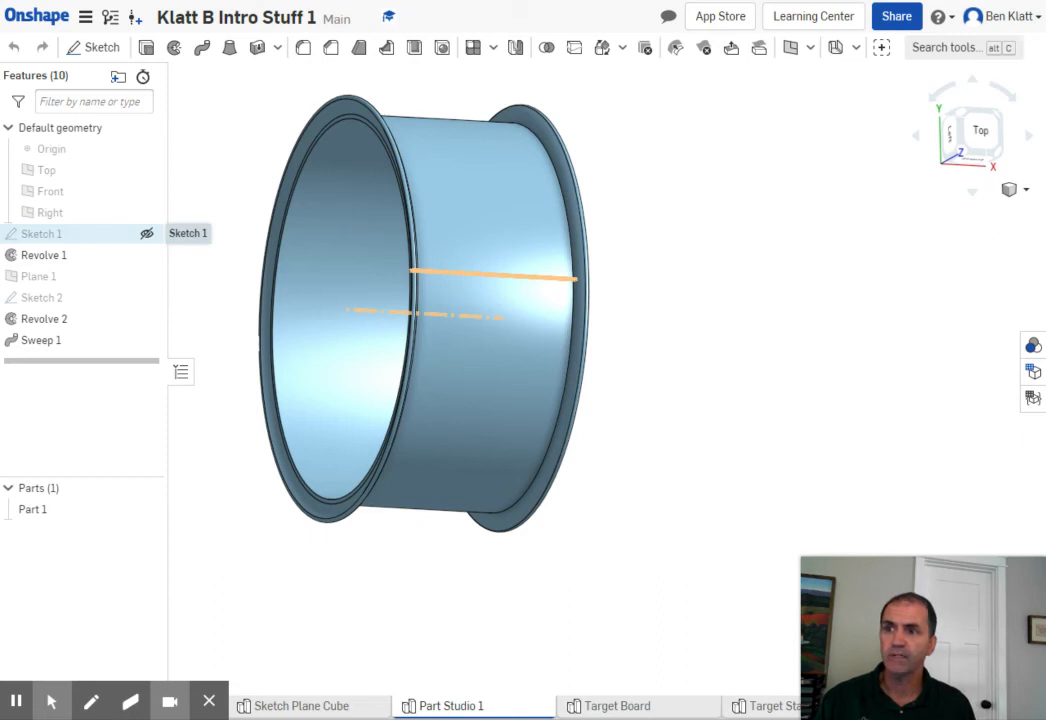
double_click(45, 233)
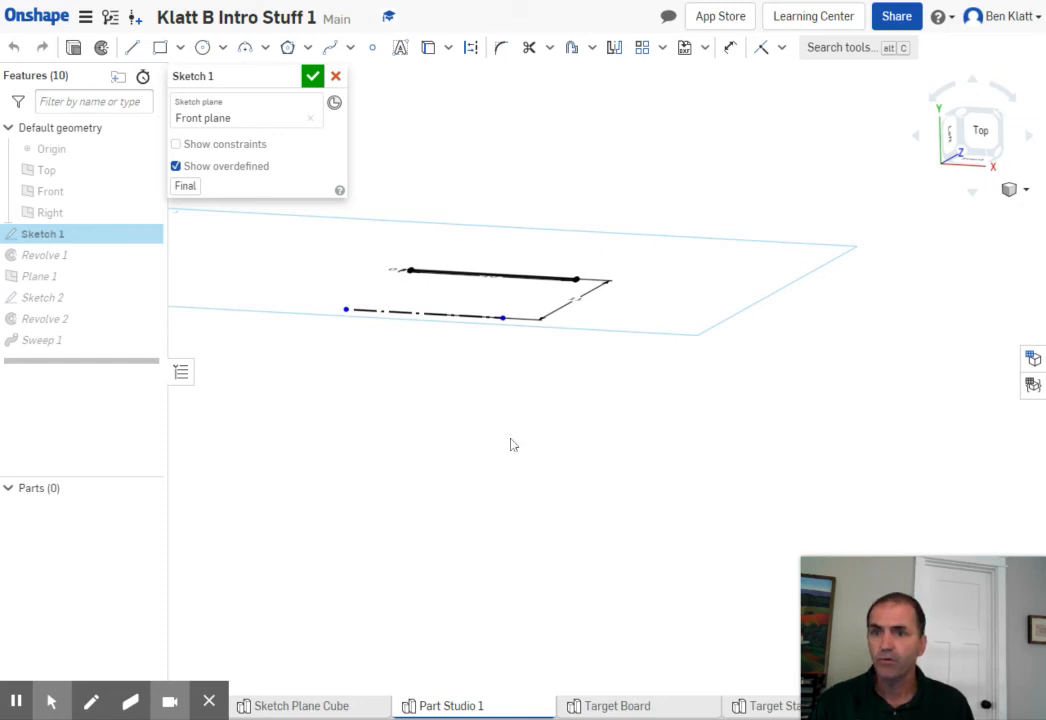
mouse_move(511, 444)
right_down()
mouse_move(523, 411)
mouse_move(426, 330)
right_up()
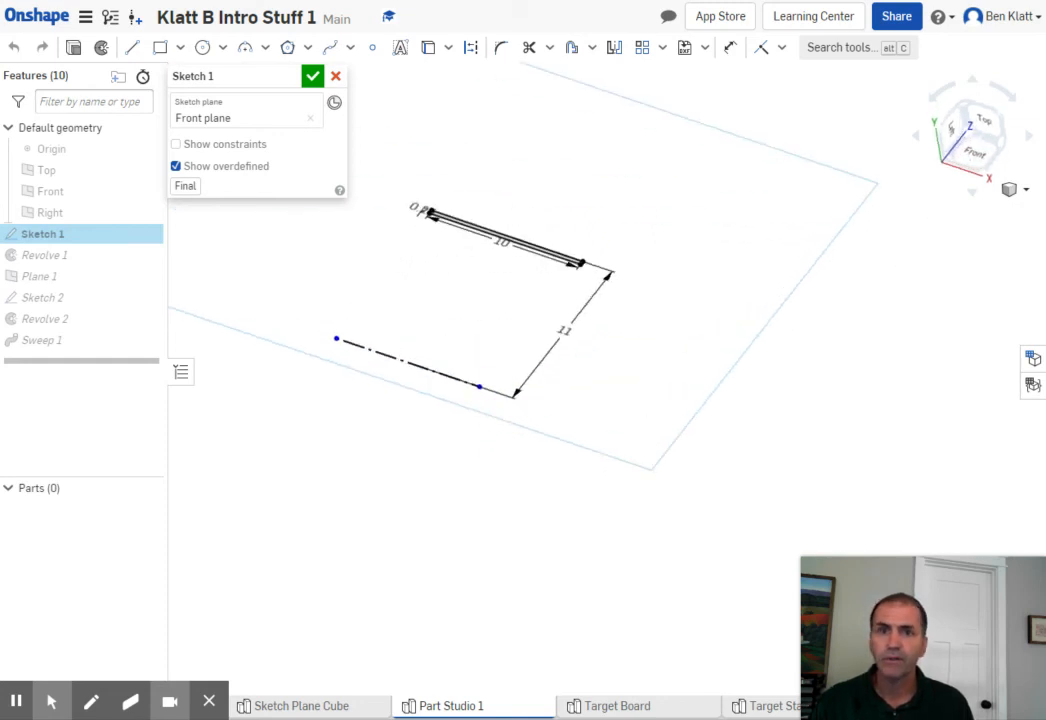
click(975, 158)
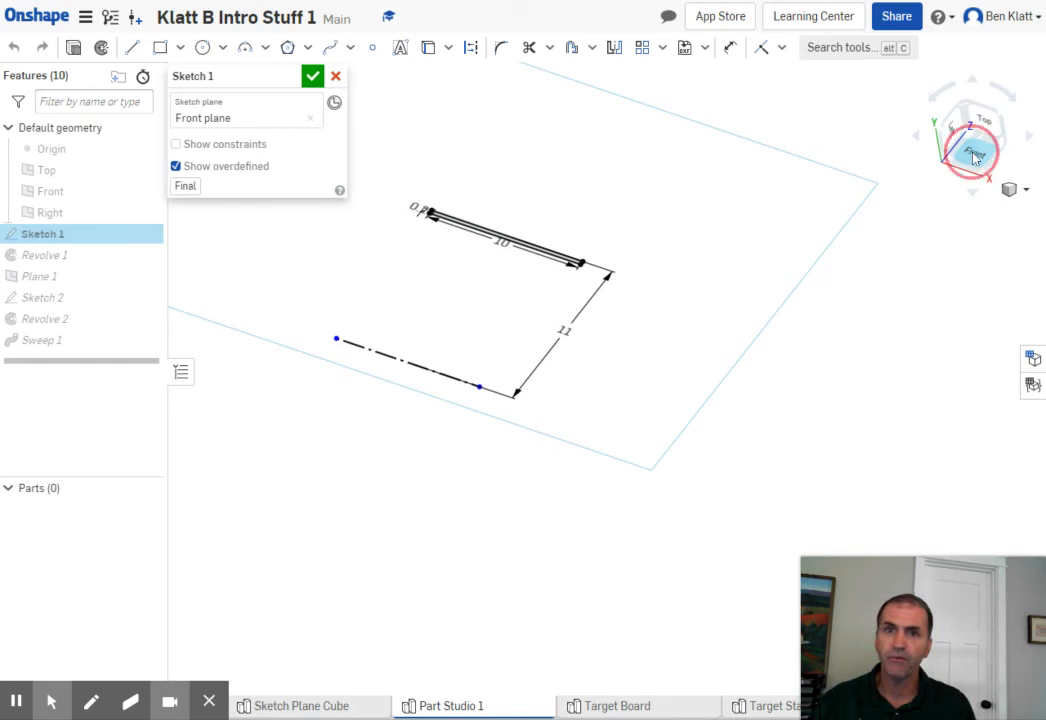
mouse_move(700, 373)
middle_down()
mouse_move(651, 262)
mouse_move(717, 252)
middle_up()
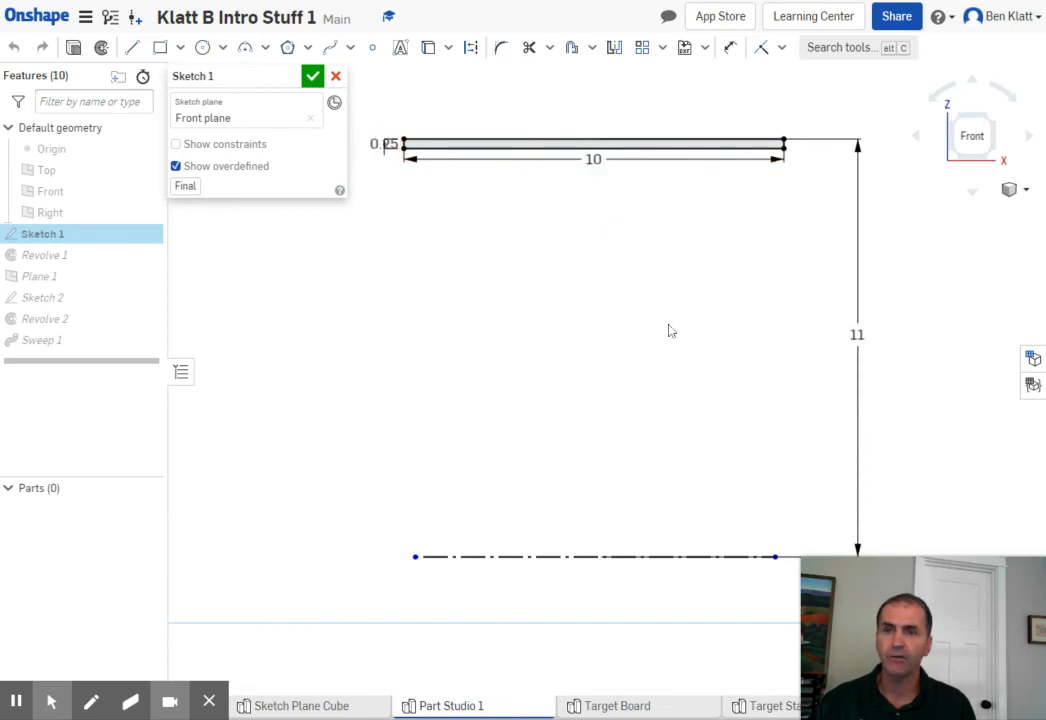
middle_drag(670, 345, 638, 324)
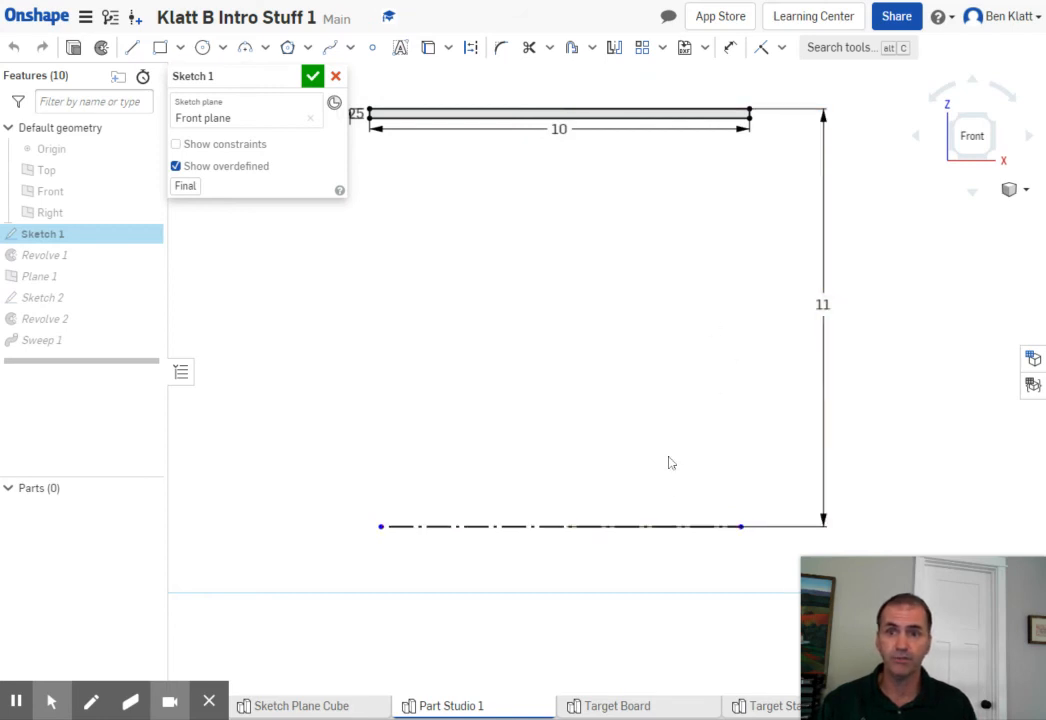
click(313, 77)
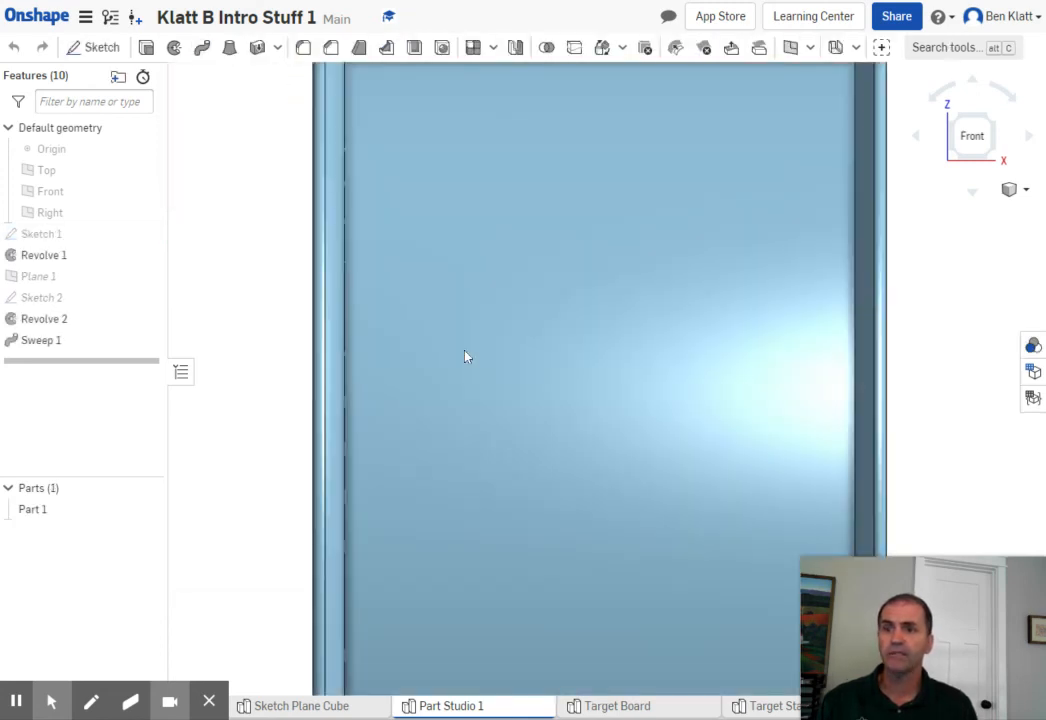
- Measure the diameter of the rim's outer cylindrical face, then close the measurement and clear the selection
scroll(465, 357, down, 3)
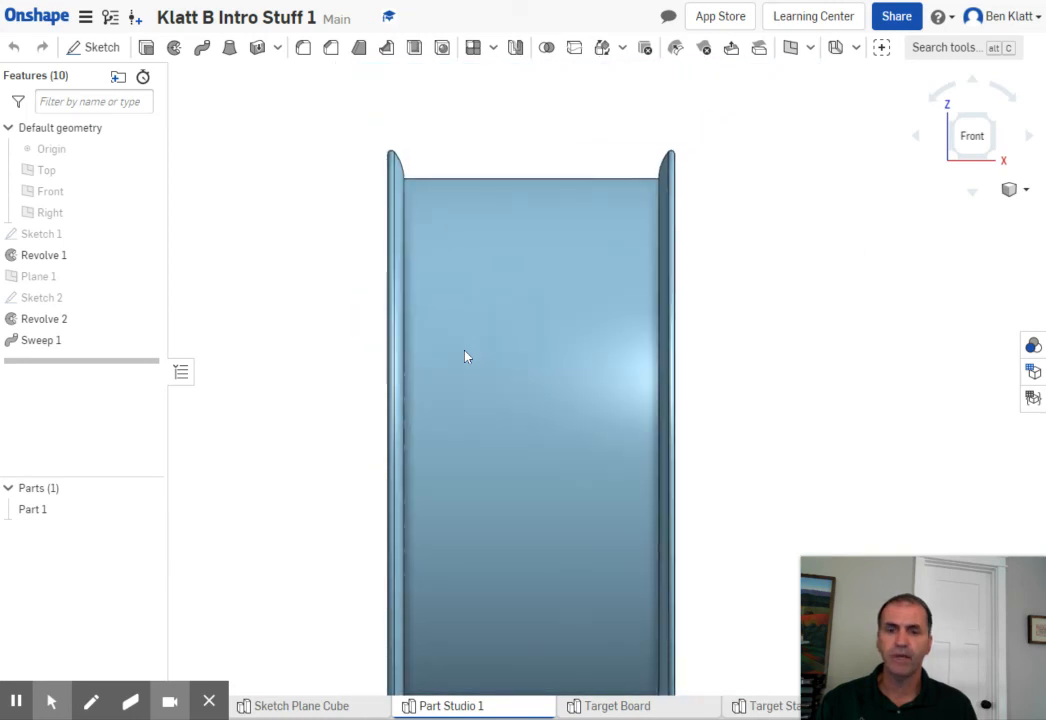
scroll(465, 357, down, 2)
scroll(465, 357, down, 2)
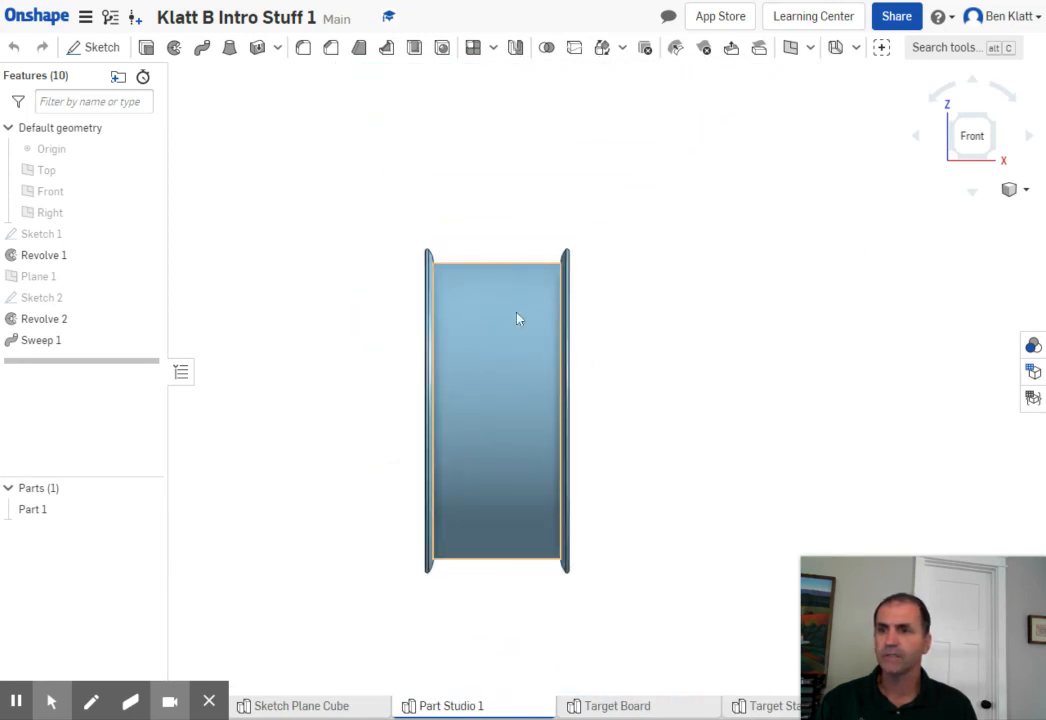
right_drag(609, 339, 638, 347)
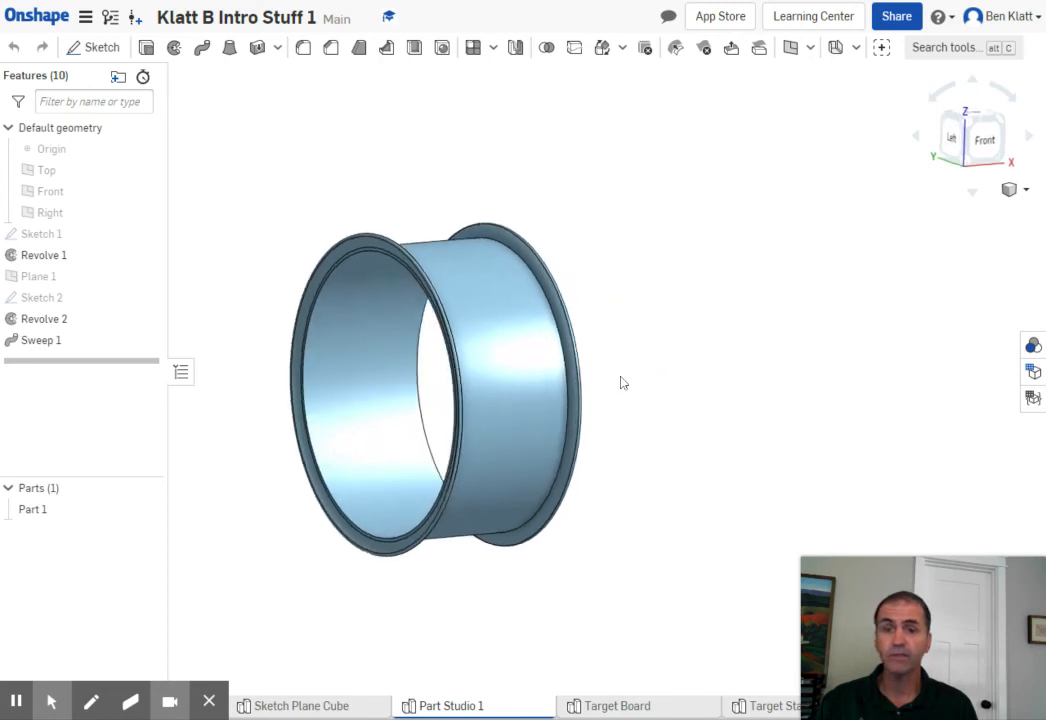
mouse_move(1011, 579)
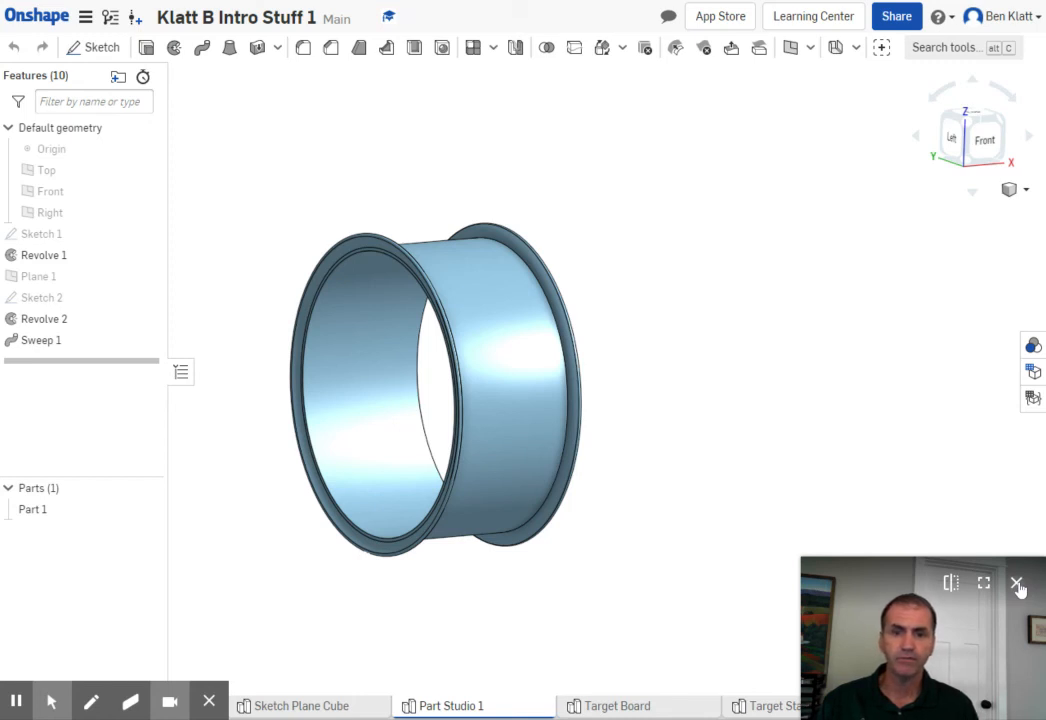
click(1016, 584)
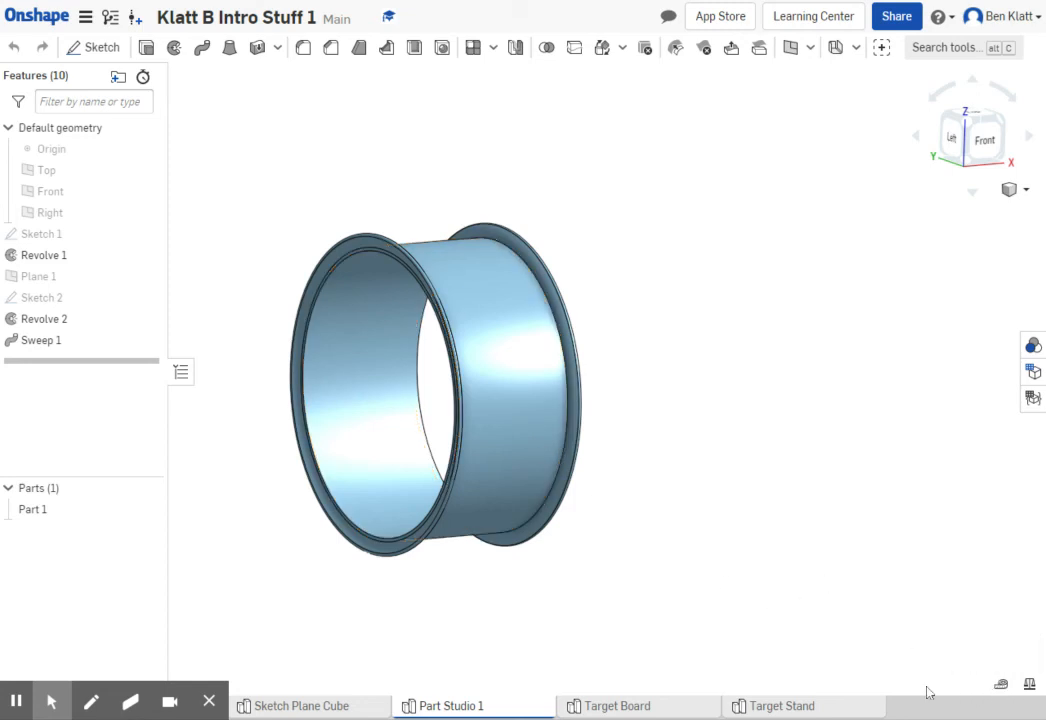
click(1001, 684)
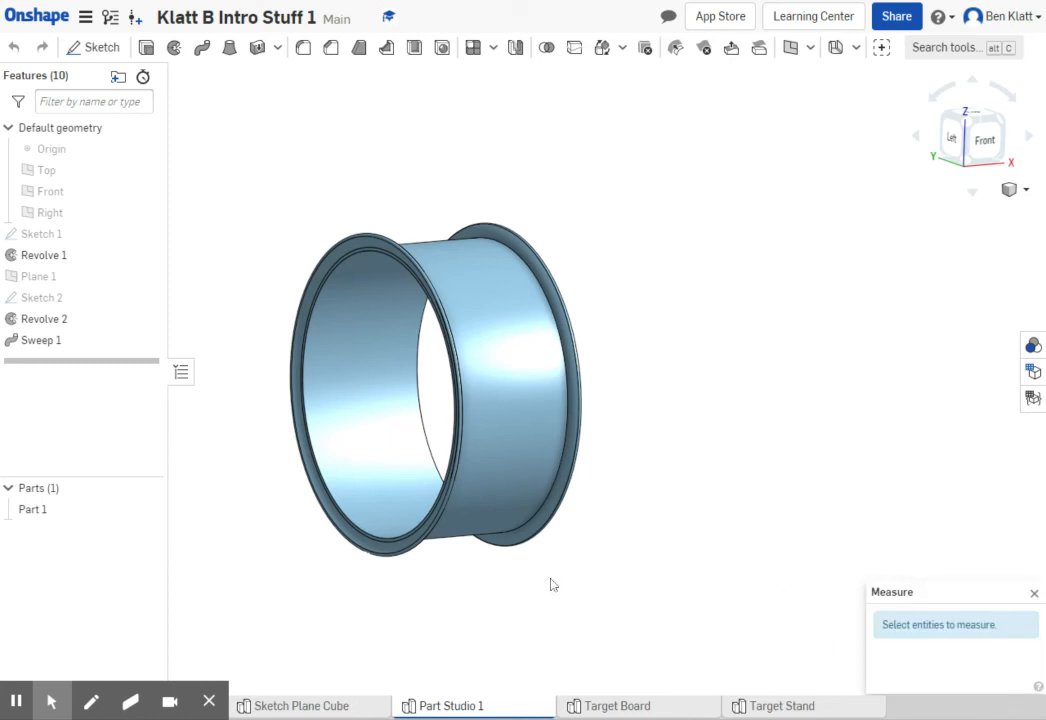
scroll(565, 410, up, 2)
scroll(565, 410, up, 3)
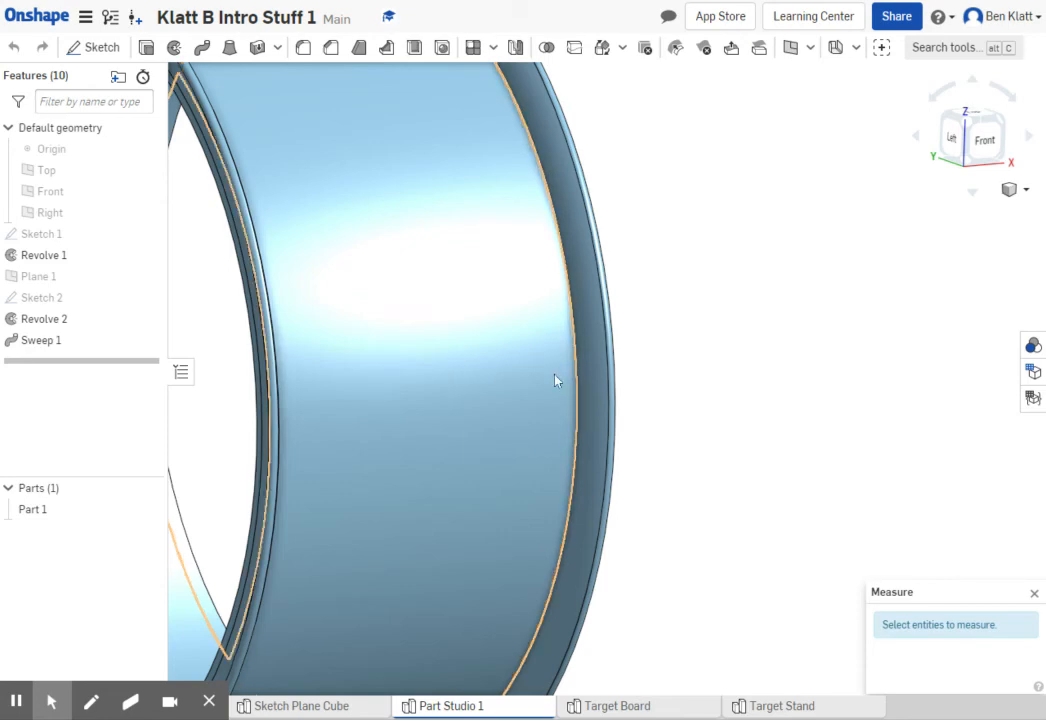
click(447, 390)
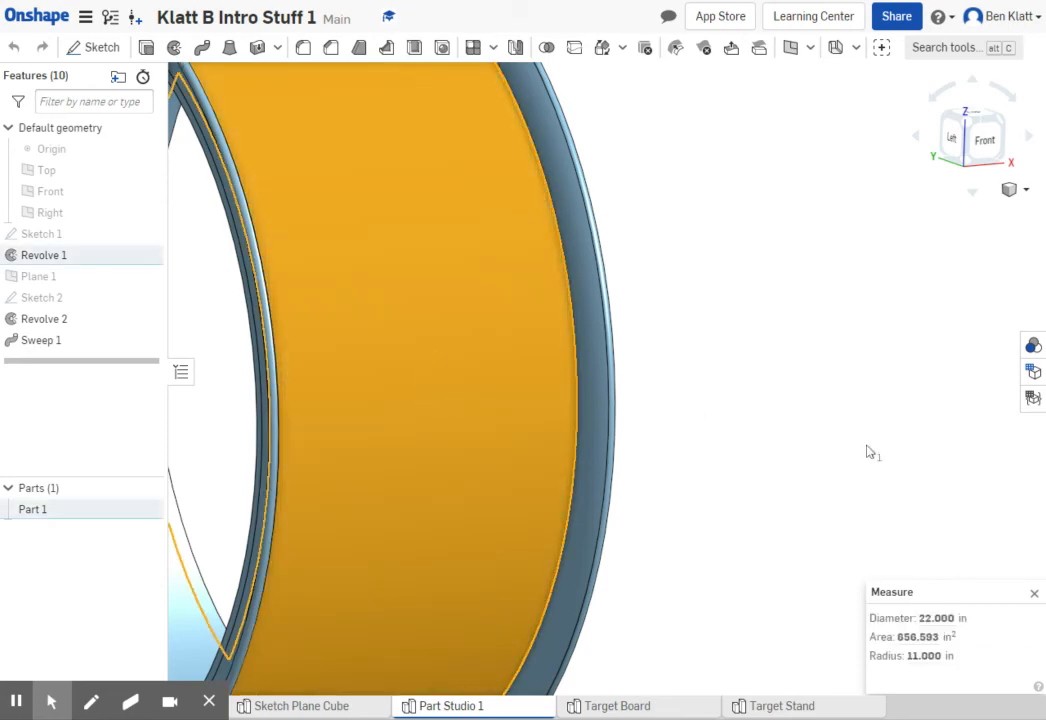
scroll(850, 460, down, 1)
scroll(829, 481, down, 3)
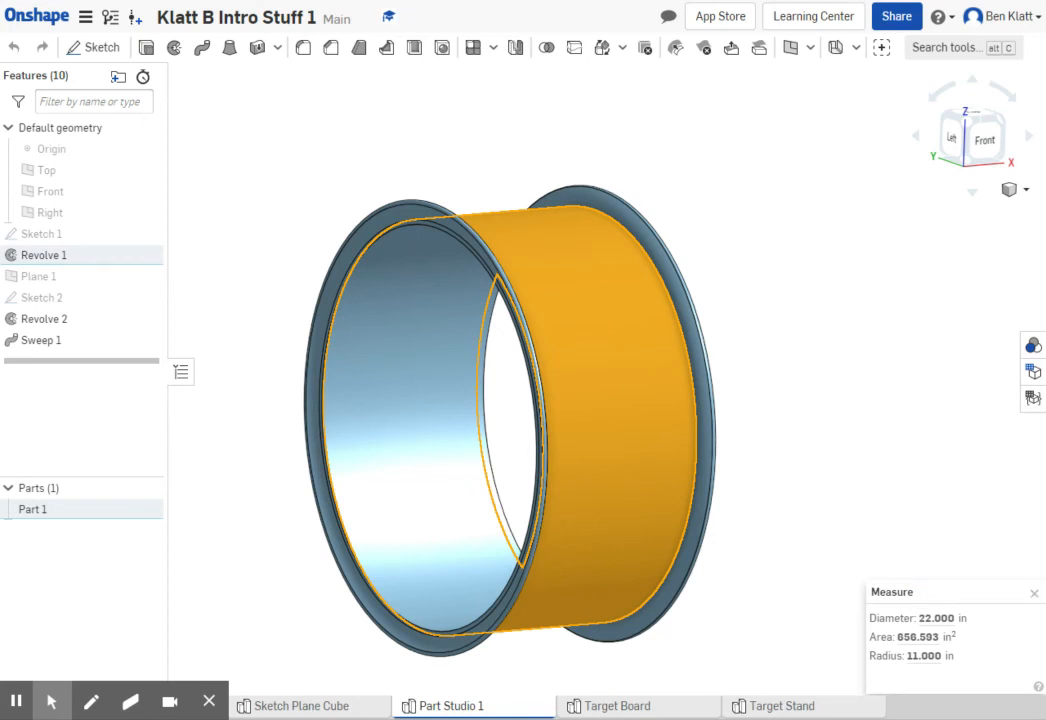
click(1034, 593)
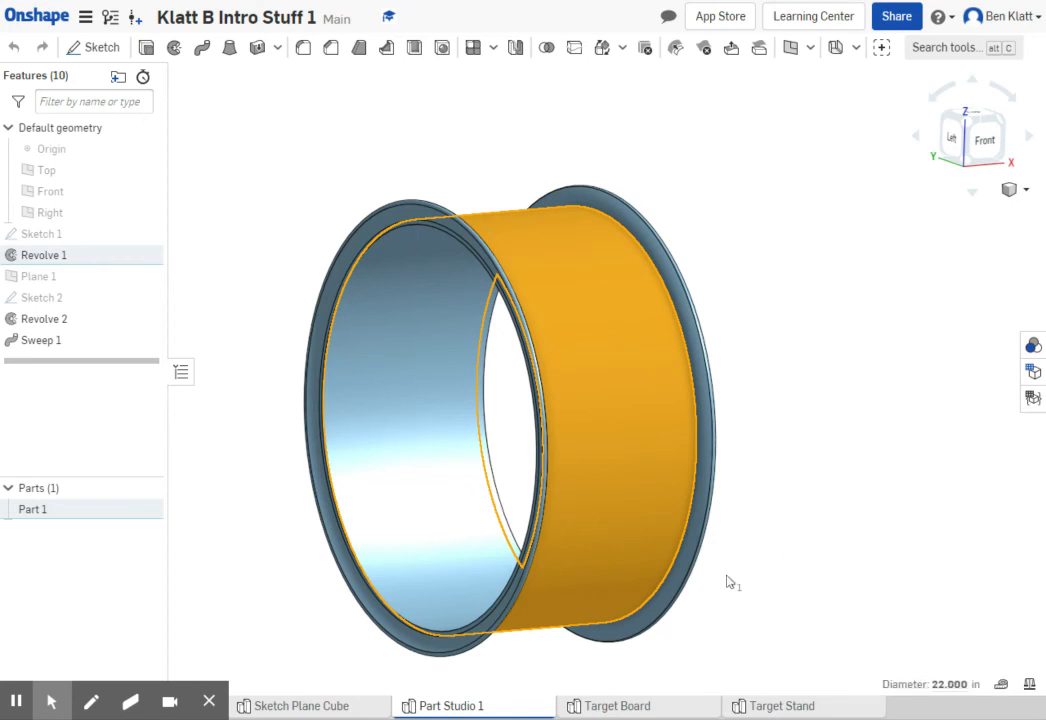
click(843, 470)
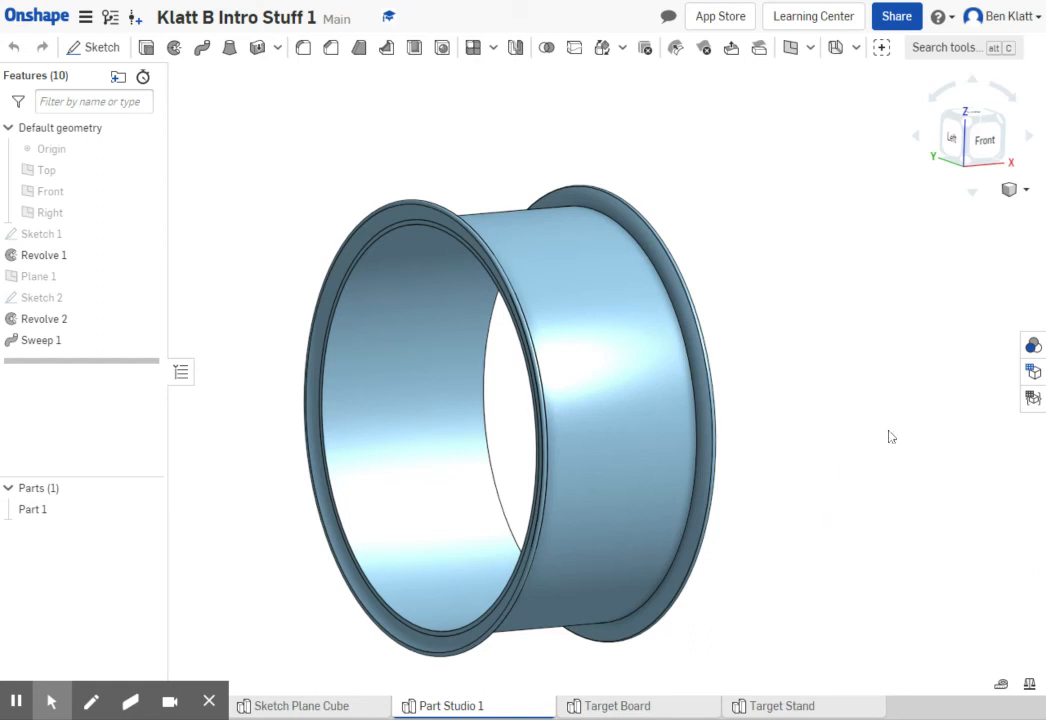
- Open Revolve 2 to examine its sketch regions and revolve axis, then cancel without changes
scroll(772, 409, down, 2)
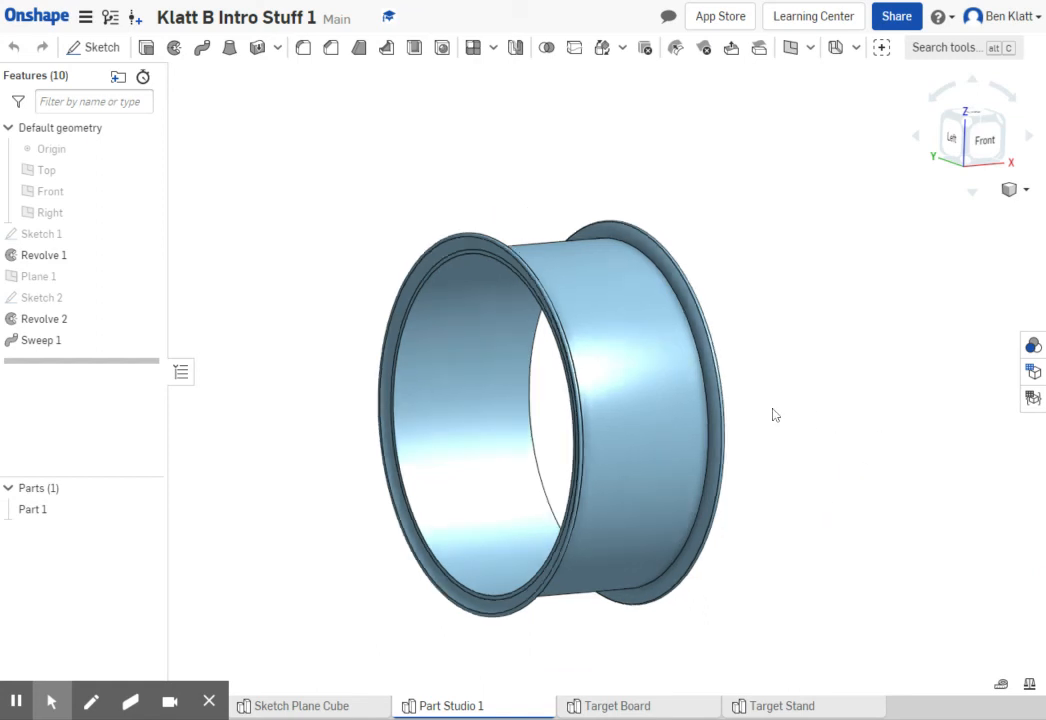
middle_drag(786, 409, 672, 290)
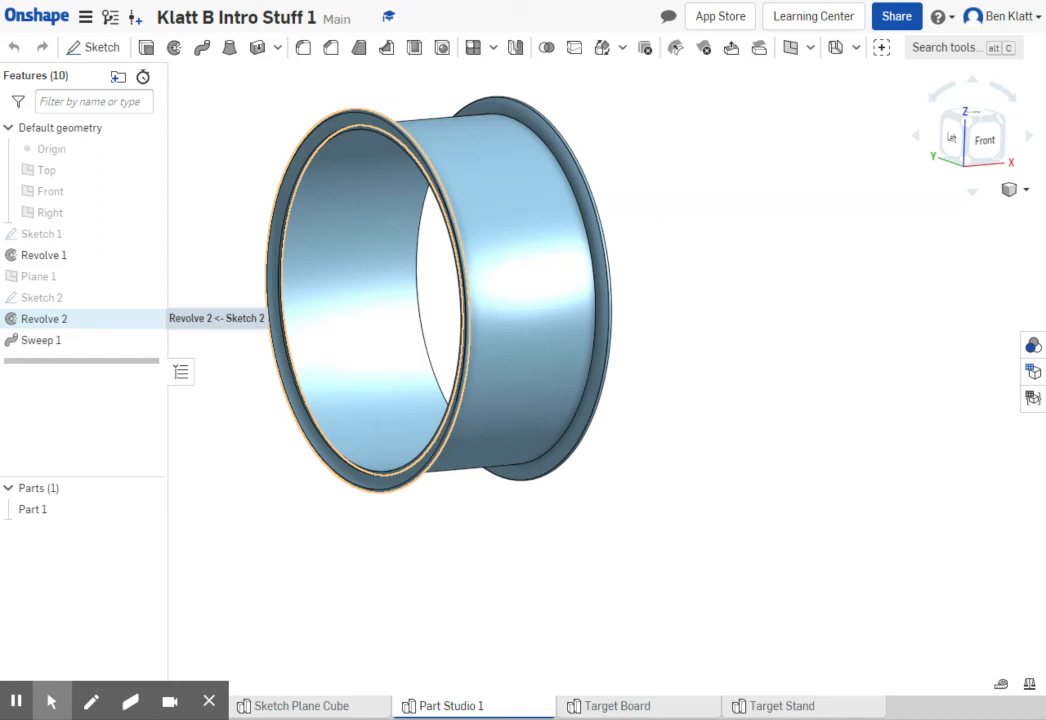
double_click(42, 319)
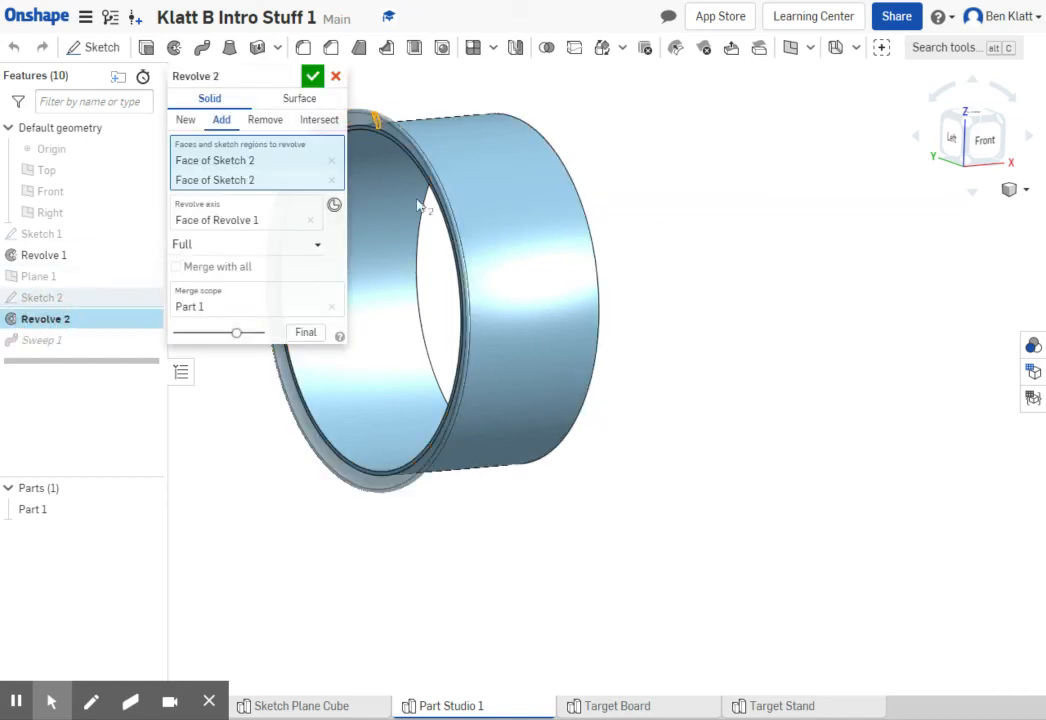
middle_drag(755, 232, 879, 236)
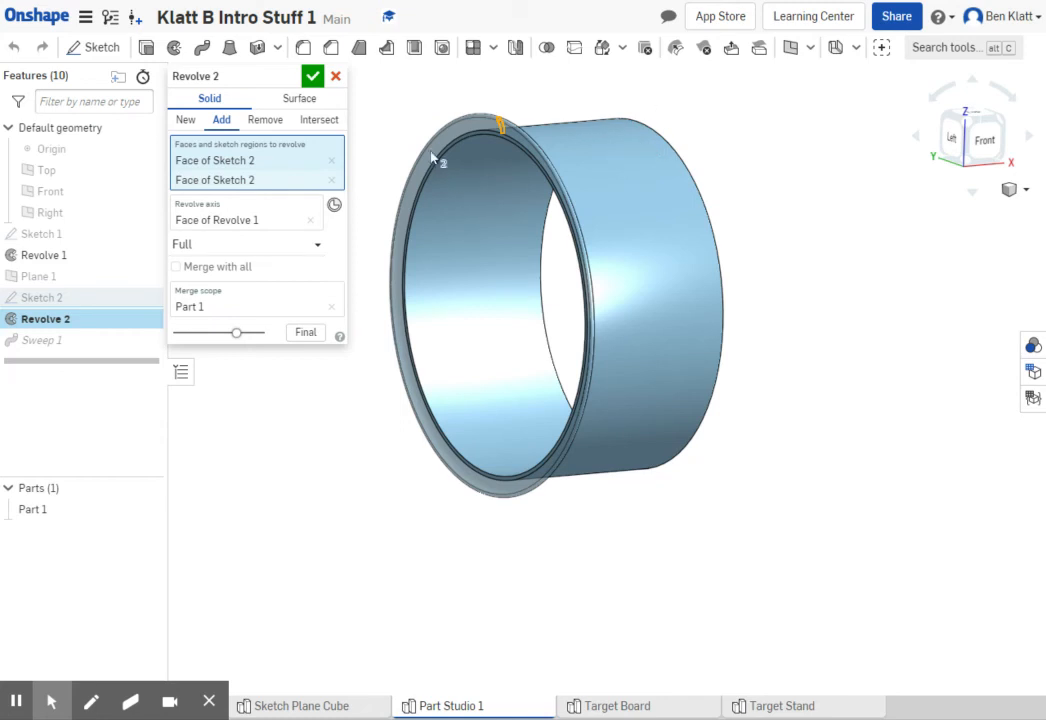
click(336, 78)
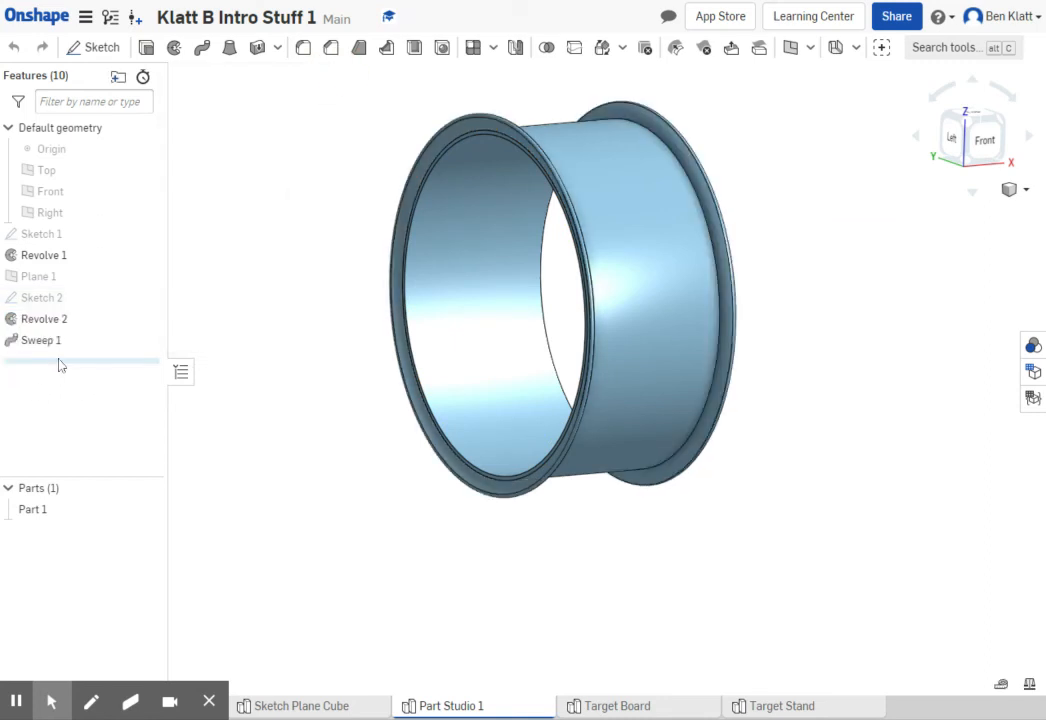
- Roll the feature history back to before Revolve 2, then roll it forward past Revolve 2 and Sweep 1 to review the build order
drag(72, 368, 79, 322)
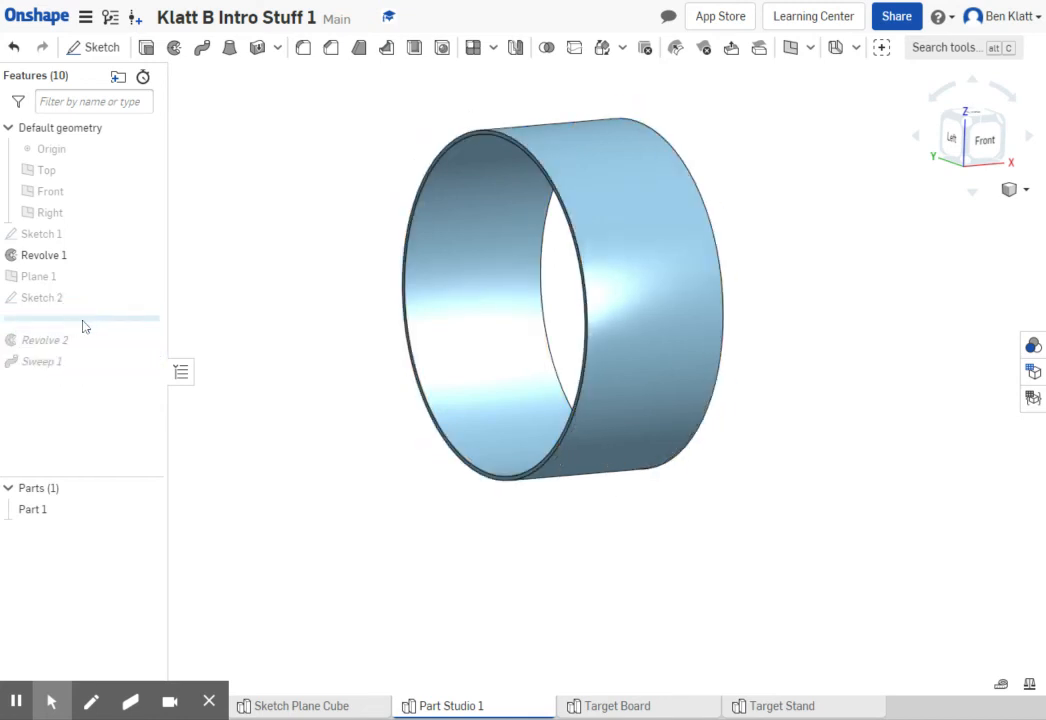
click(95, 324)
drag(95, 324, 89, 362)
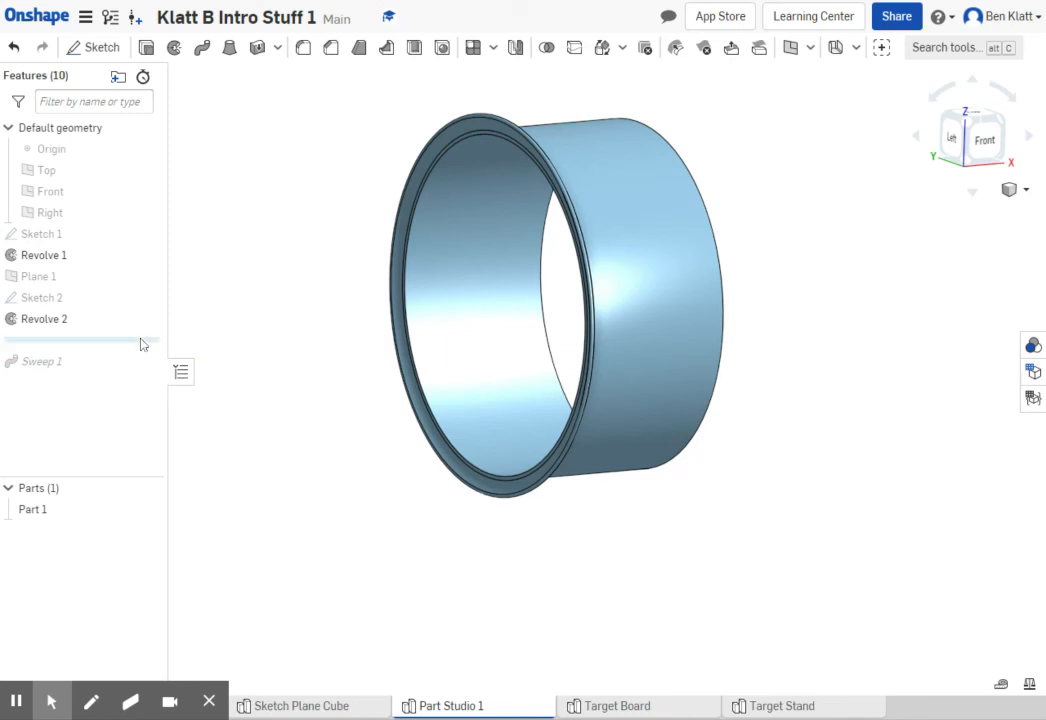
drag(142, 341, 145, 372)
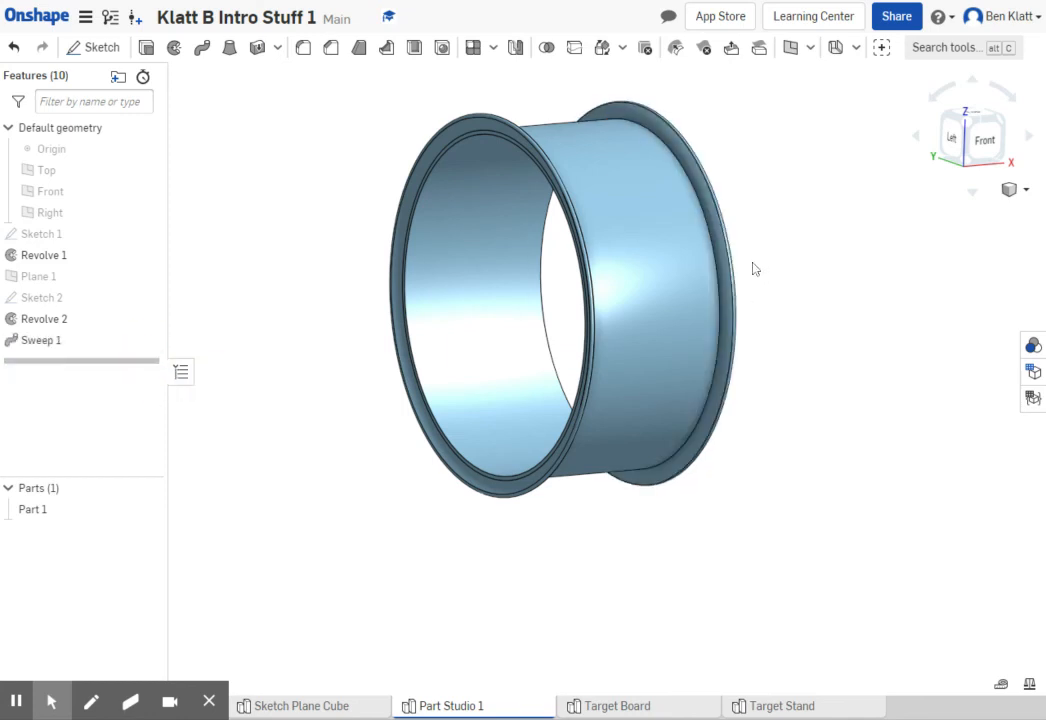
- Delete the Revolve 1 feature that forms the rim's main cylinder
middle_drag(800, 263, 656, 276)
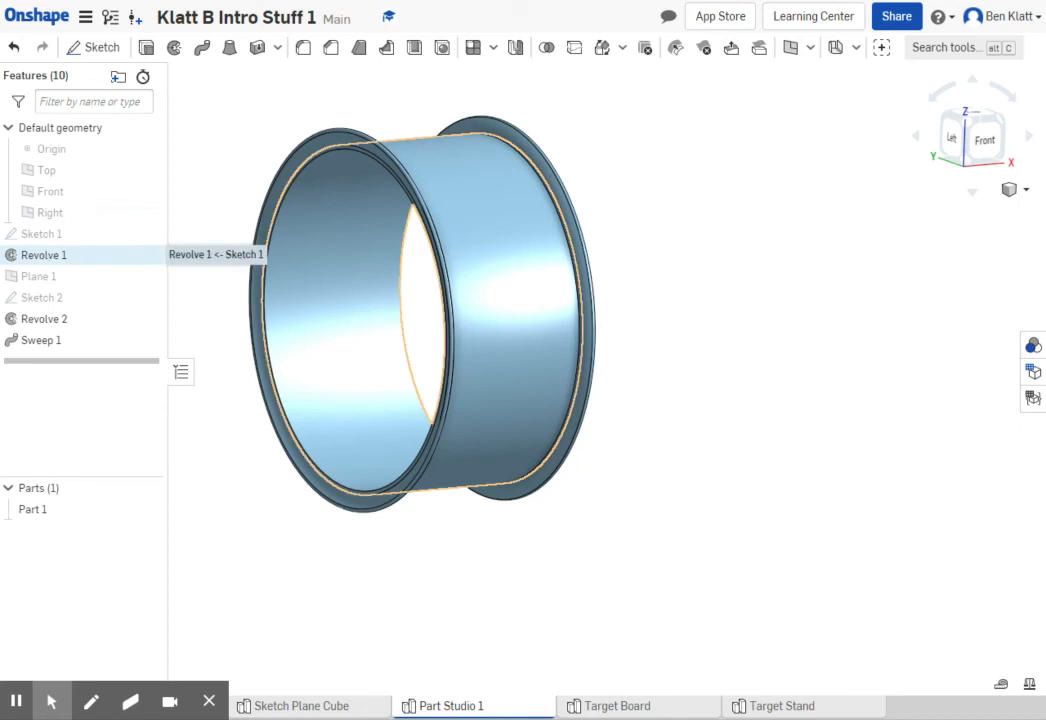
right_click(34, 259)
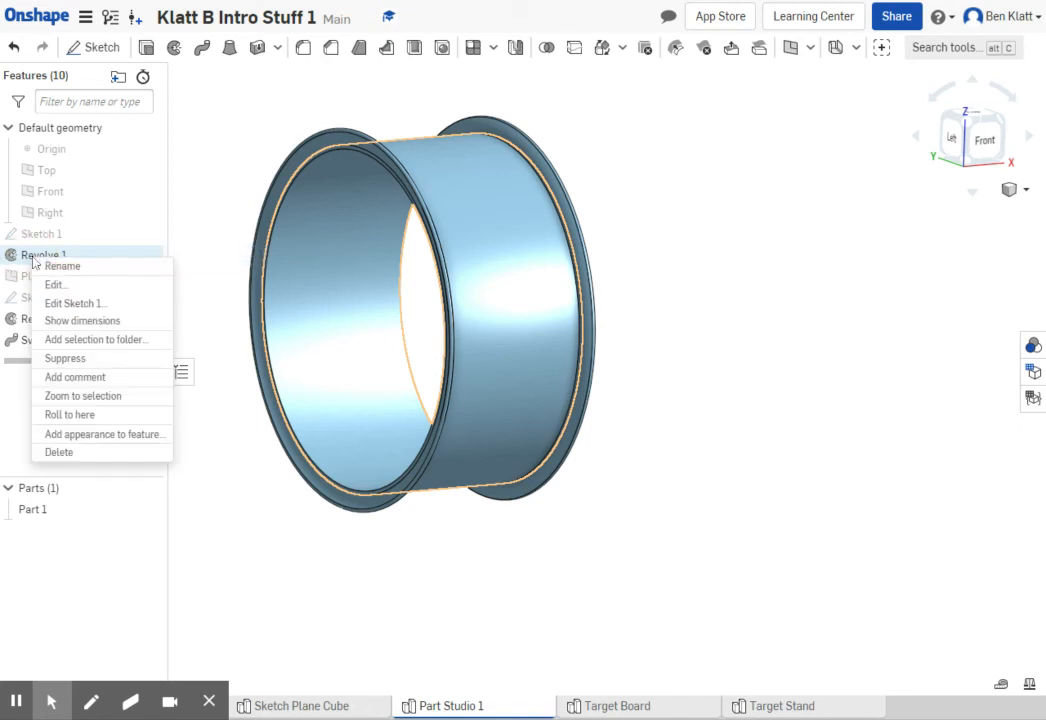
click(60, 453)
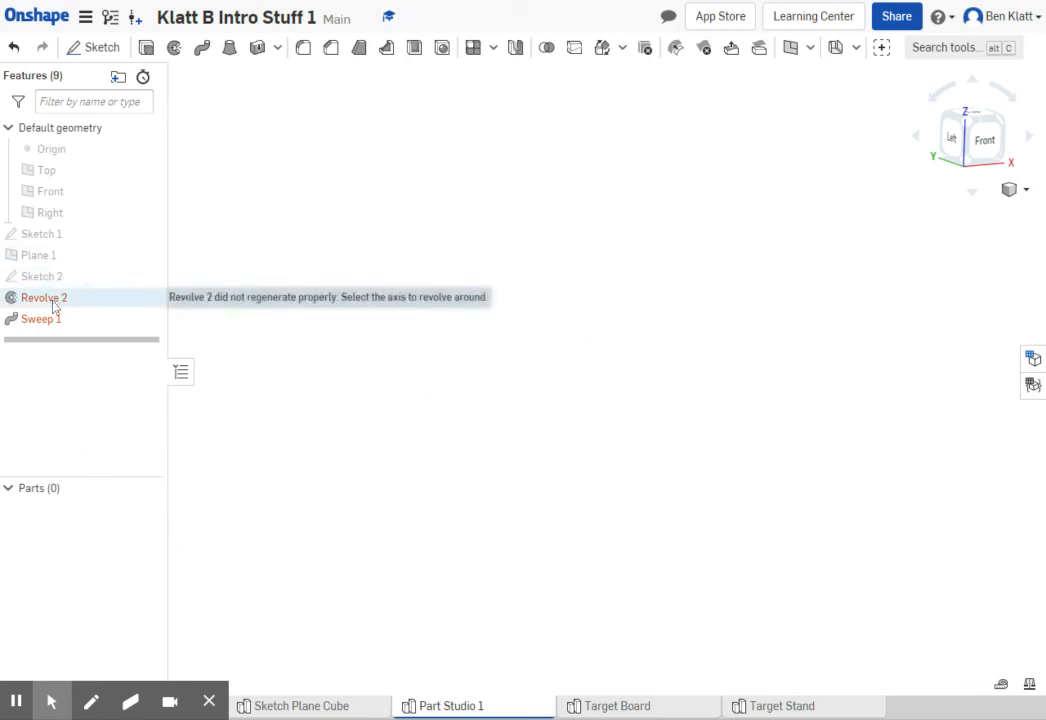
- Undo the deletion of the Revolve 1 feature
mouse_move(49, 328)
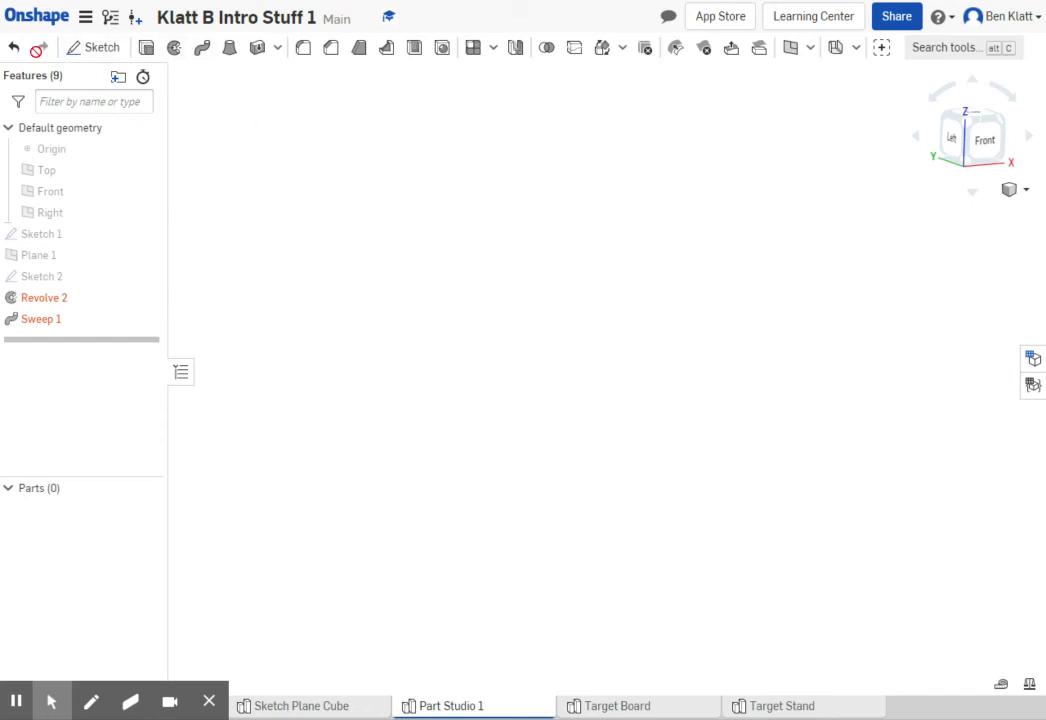
click(14, 48)
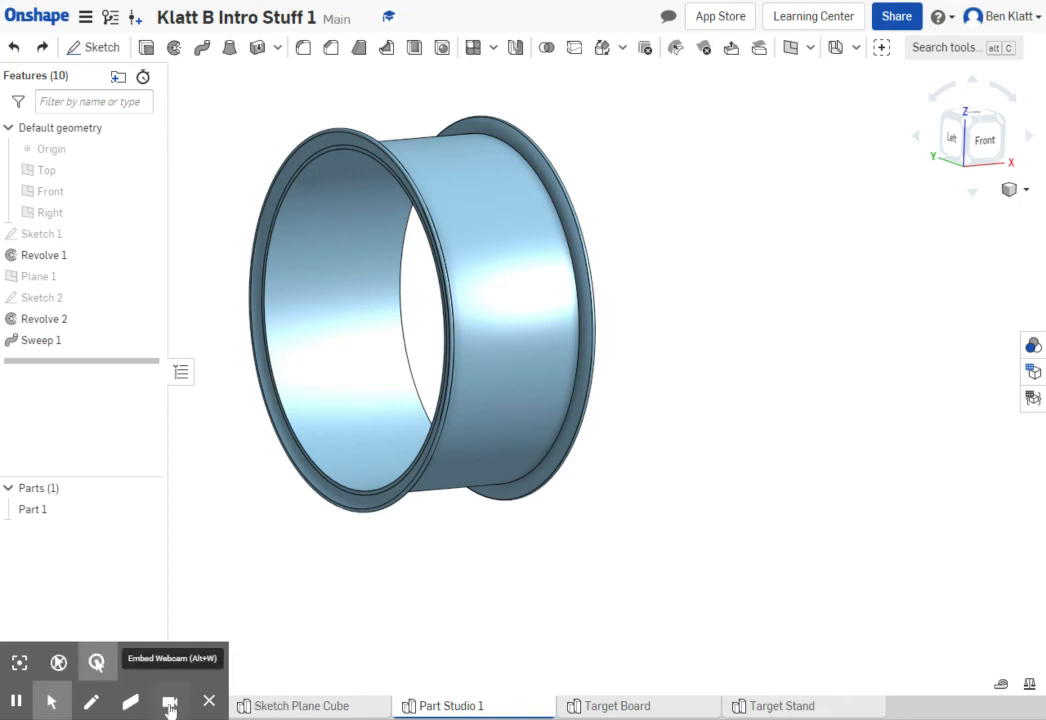
click(170, 701)
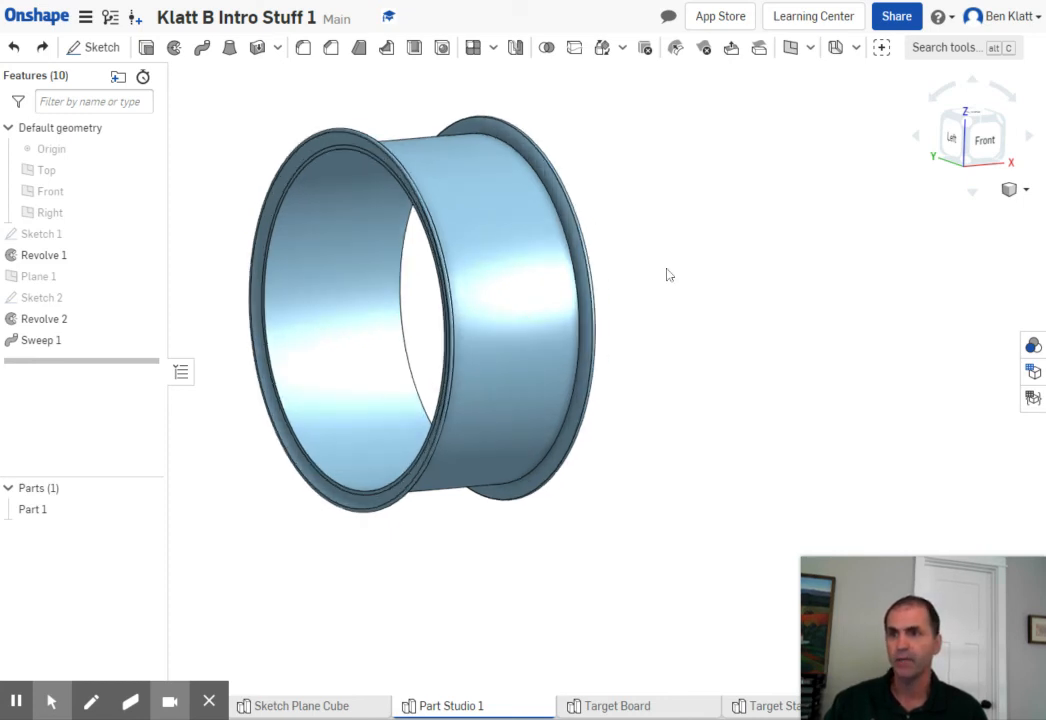
scroll(669, 275, up, 2)
middle_drag(669, 275, 720, 275)
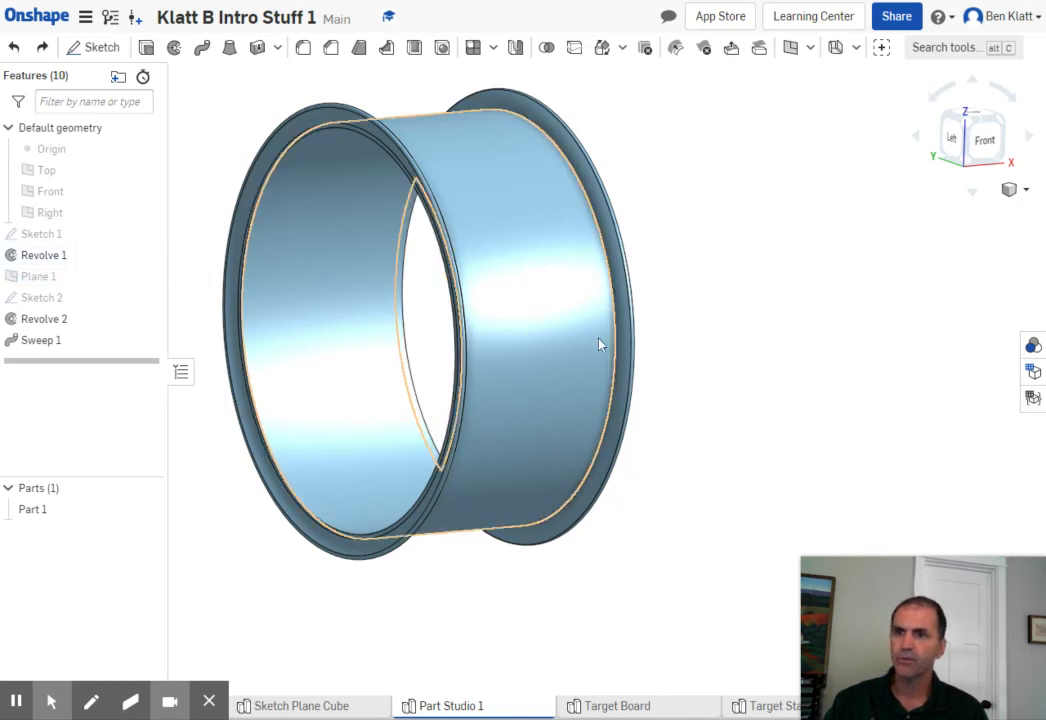
scroll(516, 263, down, 1)
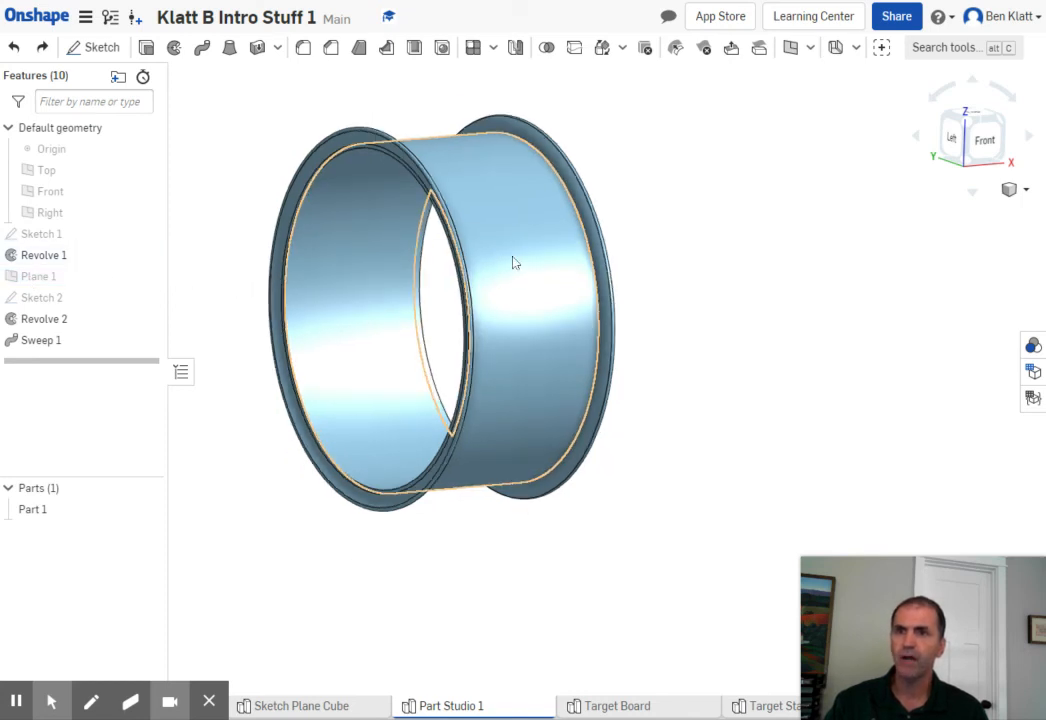
scroll(478, 188, up, 3)
scroll(482, 189, down, 3)
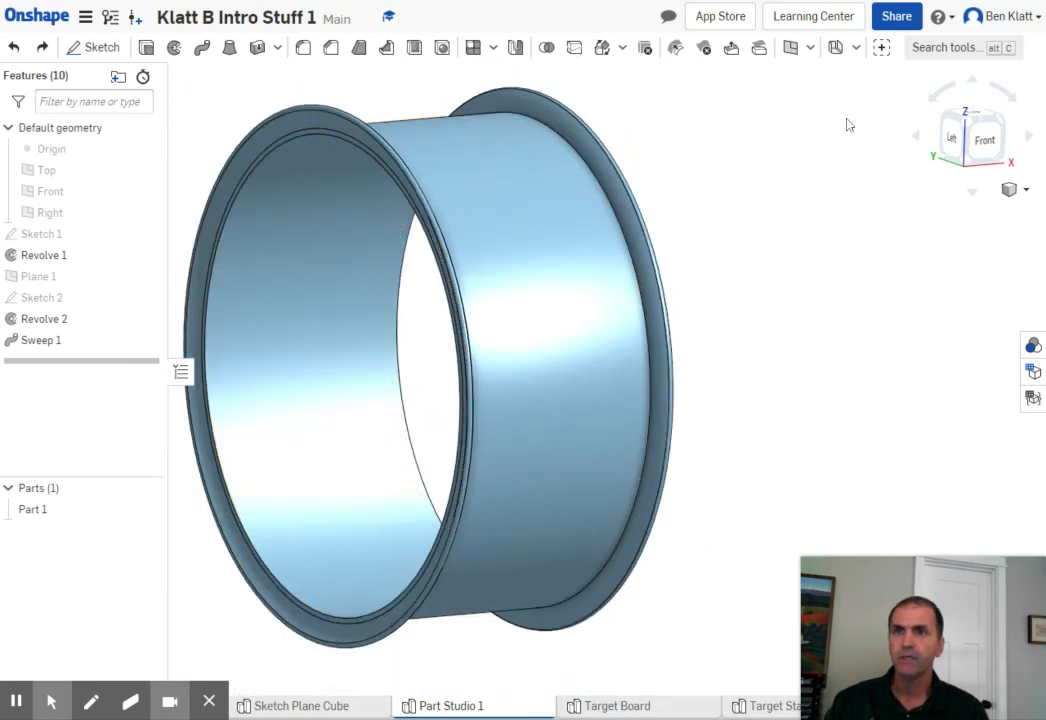
- Start a new construction plane using the Offset plane type
click(810, 48)
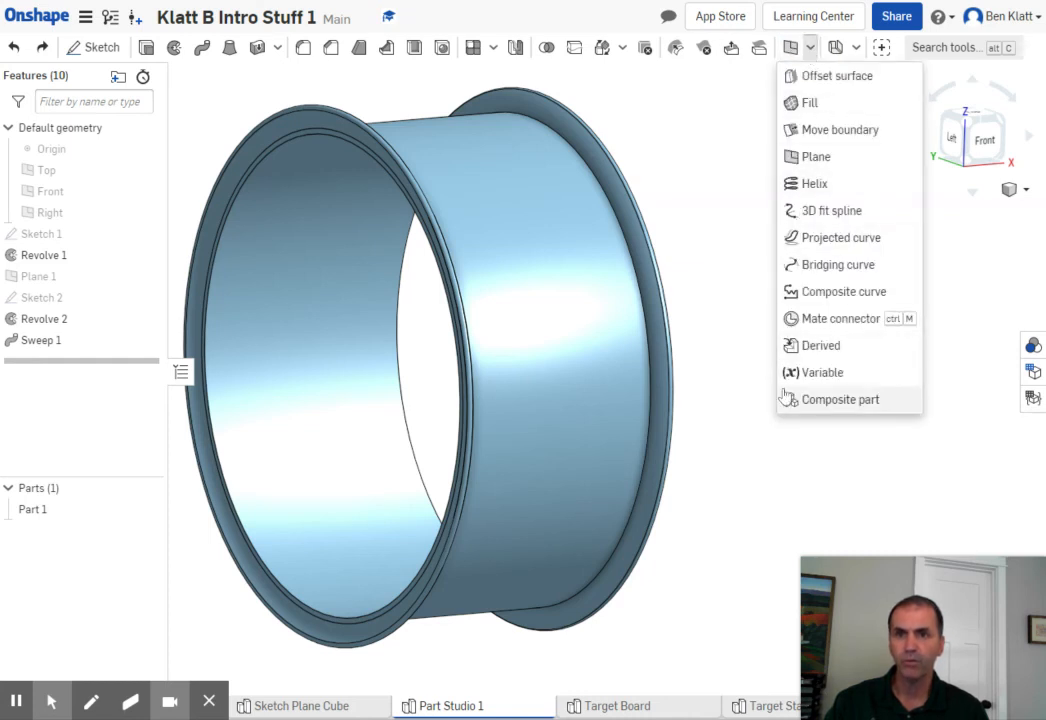
click(812, 157)
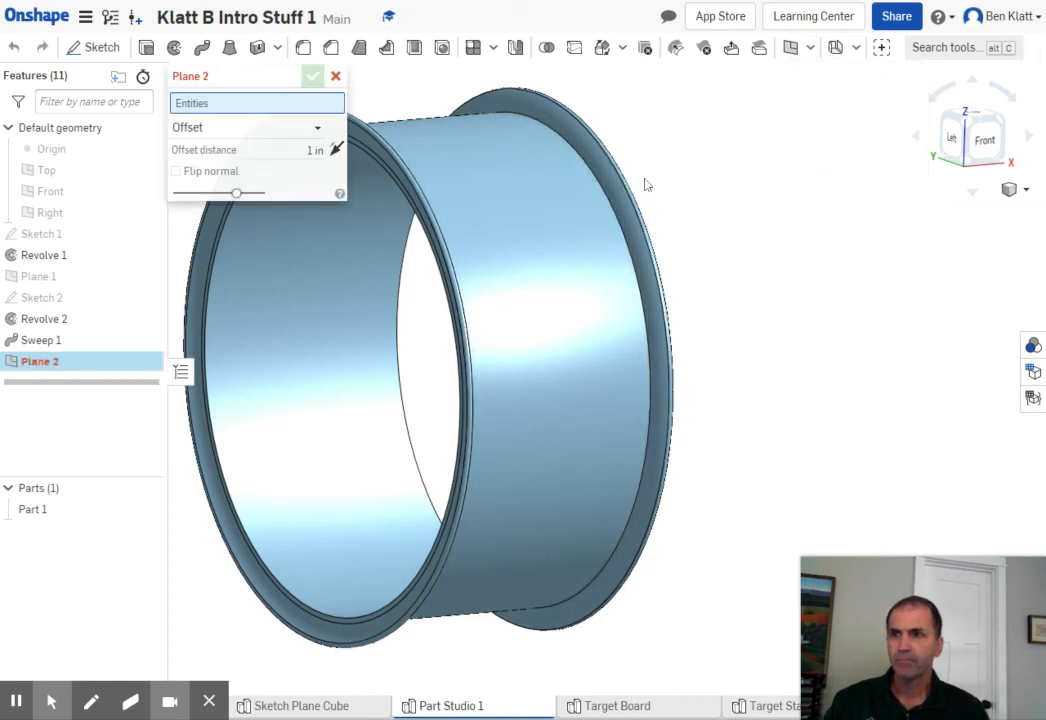
middle_drag(706, 159, 812, 150)
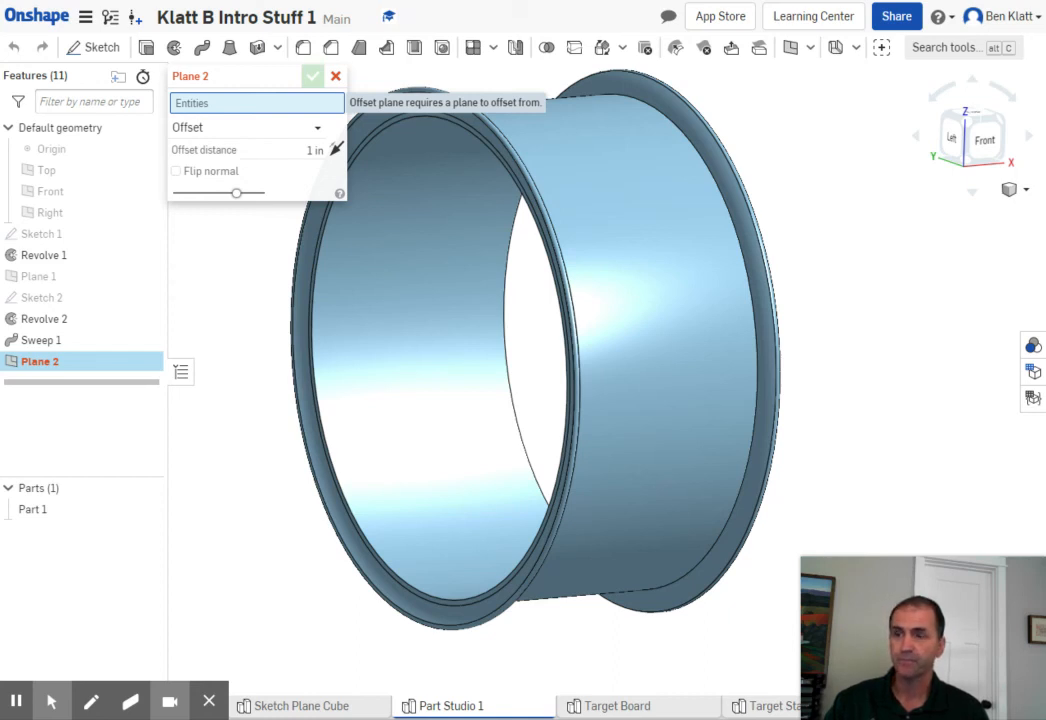
click(316, 132)
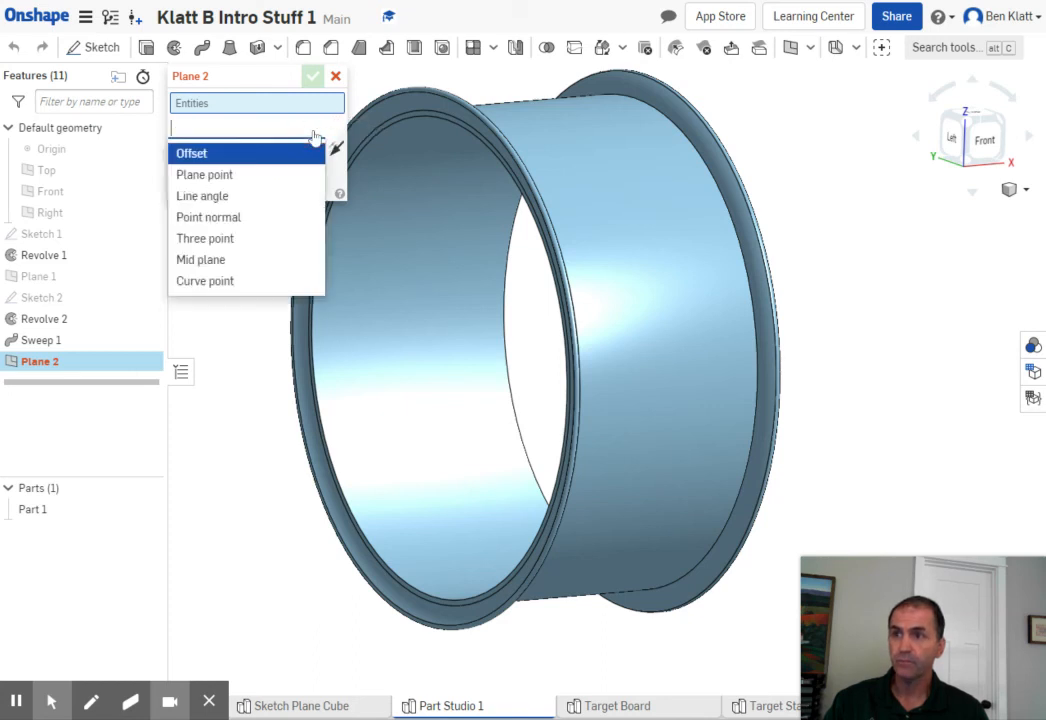
click(214, 156)
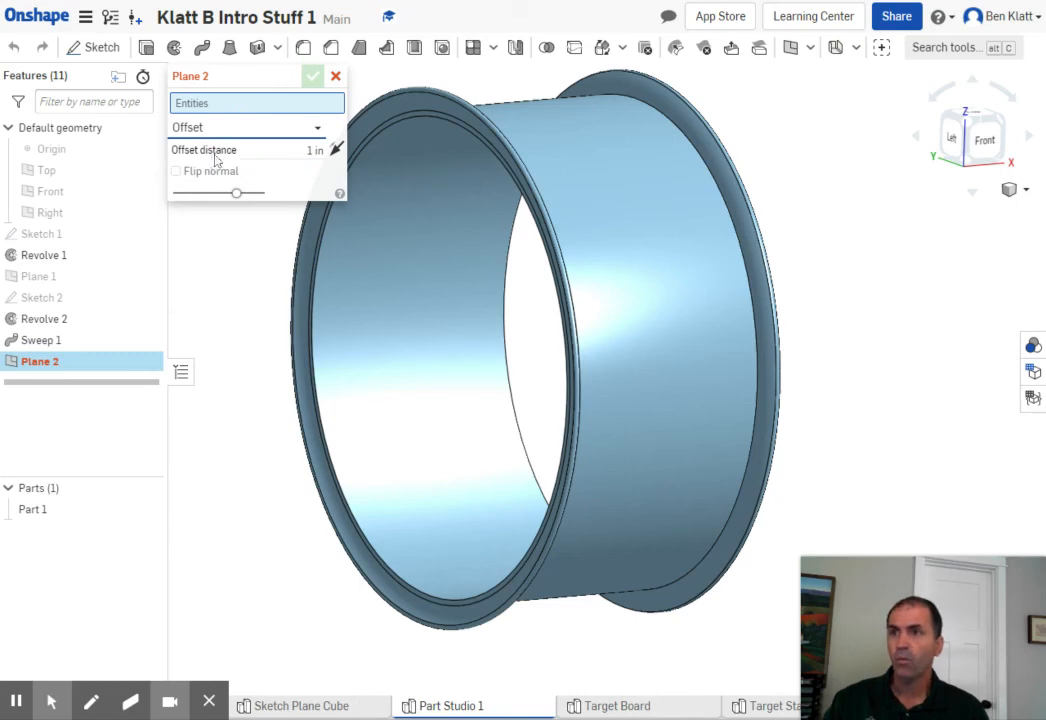
scroll(385, 147, up, 5)
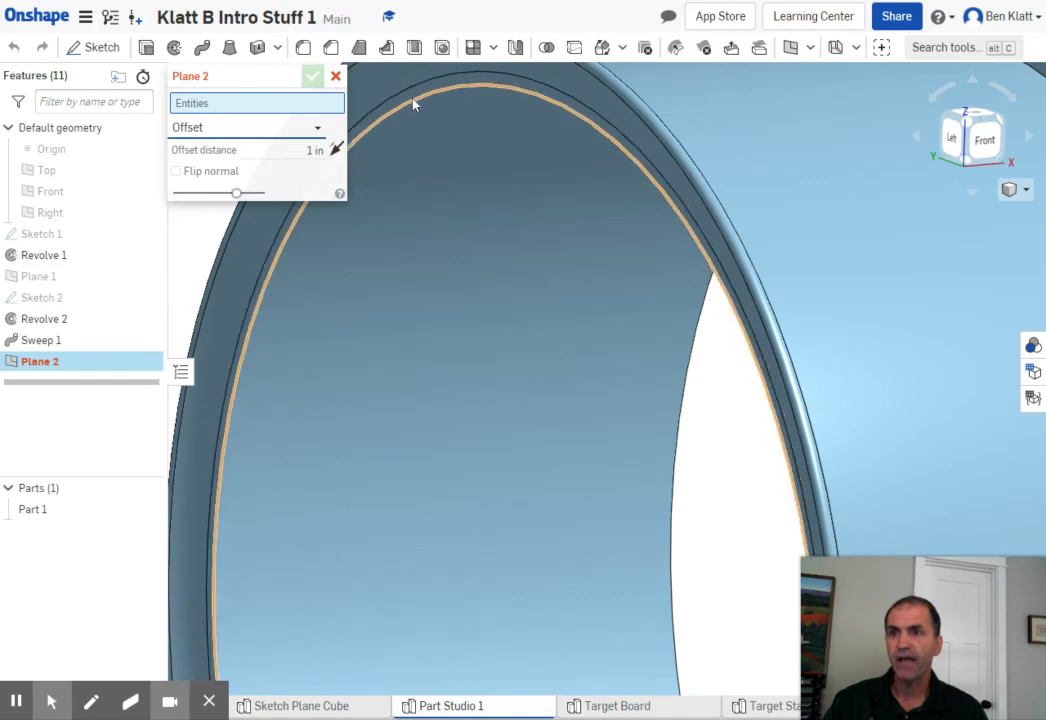
right_drag(425, 124, 504, 318)
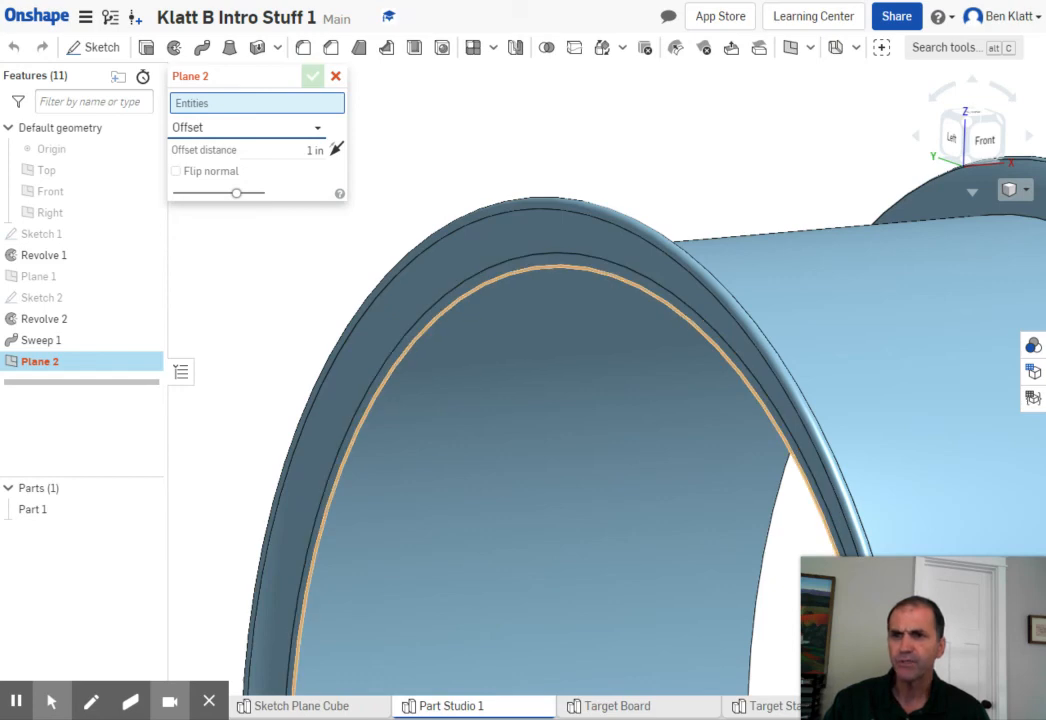
click(497, 285)
scroll(497, 285, down, 5)
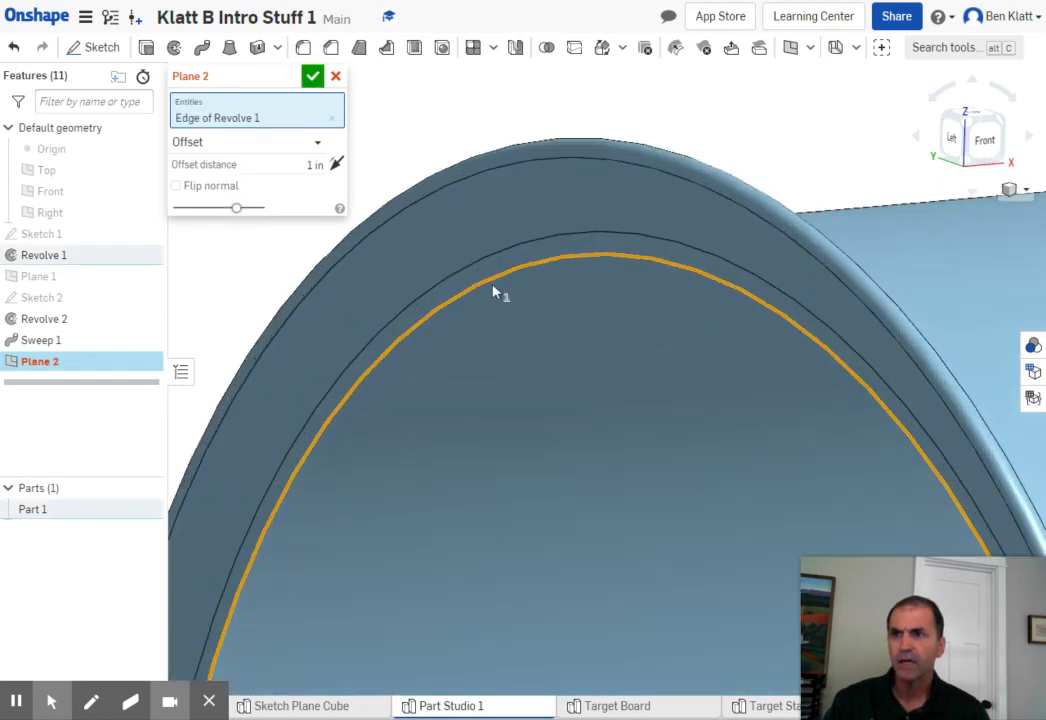
scroll(497, 283, down, 4)
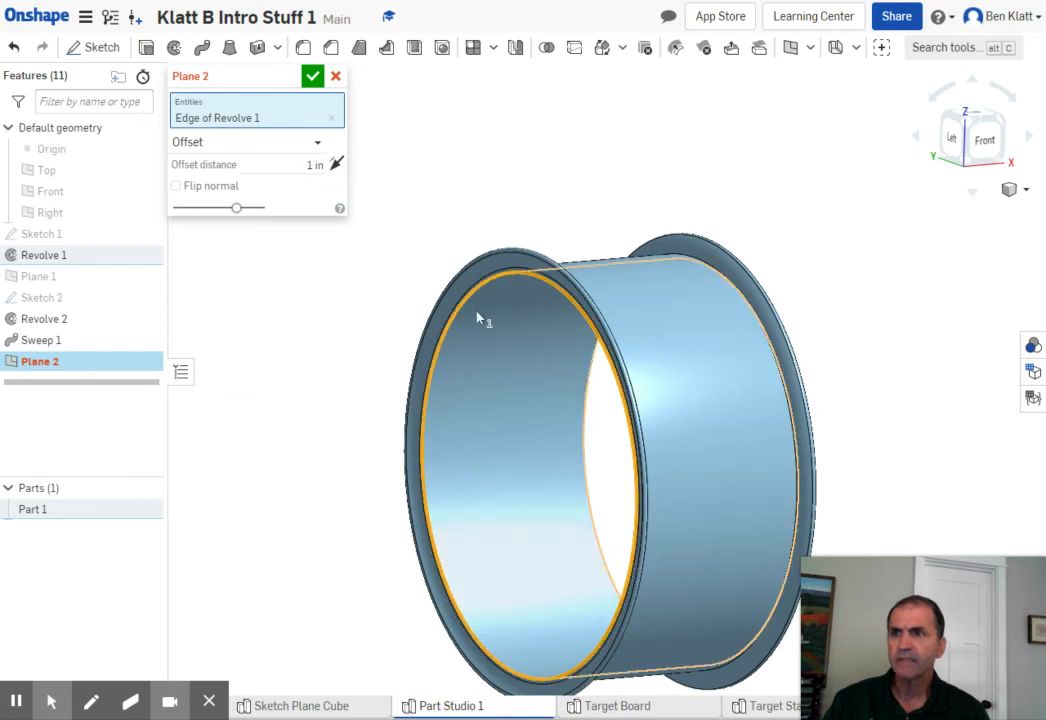
right_drag(459, 272, 460, 234)
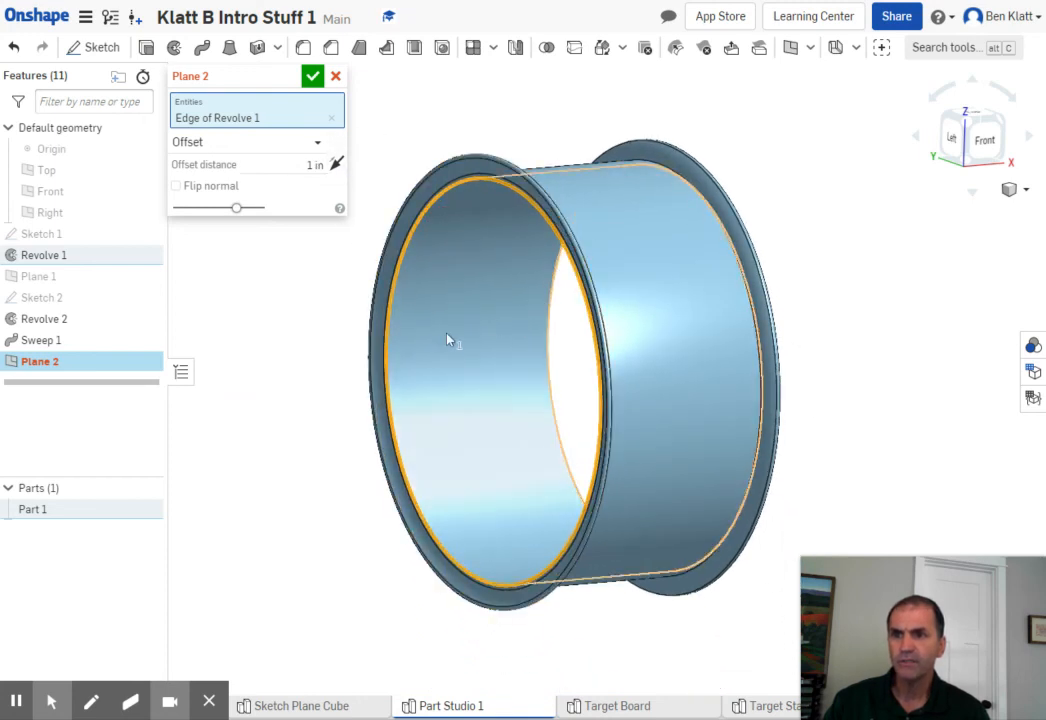
click(332, 119)
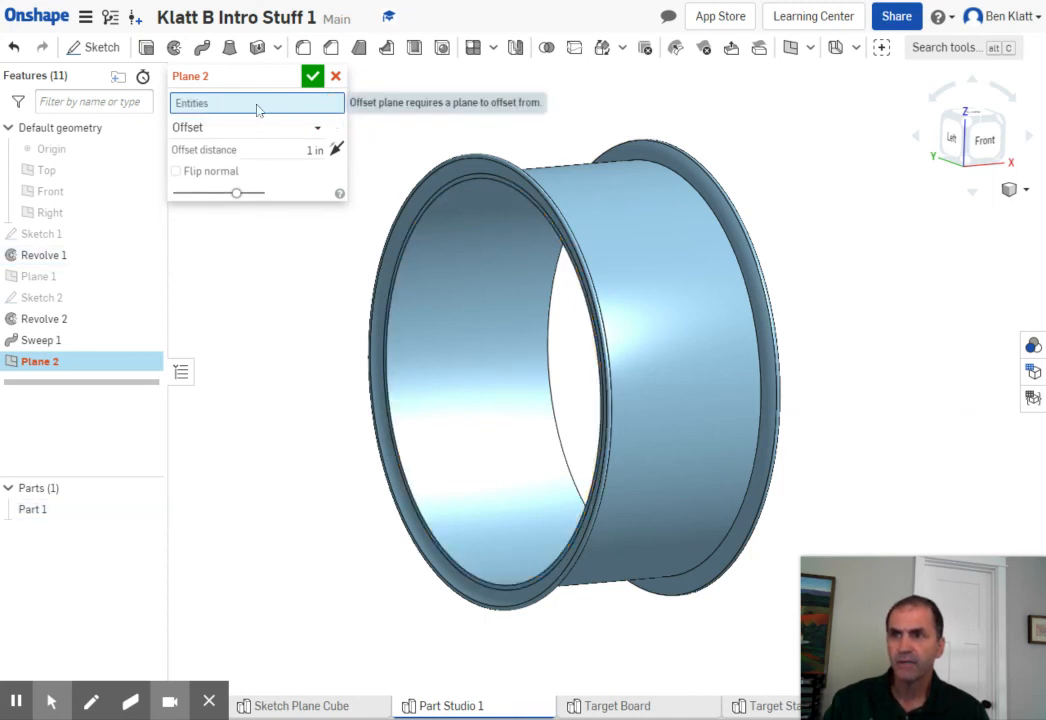
- Select the narrow ring-shaped end face of Revolve 1 as the reference for the offset plane
scroll(423, 217, down, 1)
scroll(426, 223, up, 3)
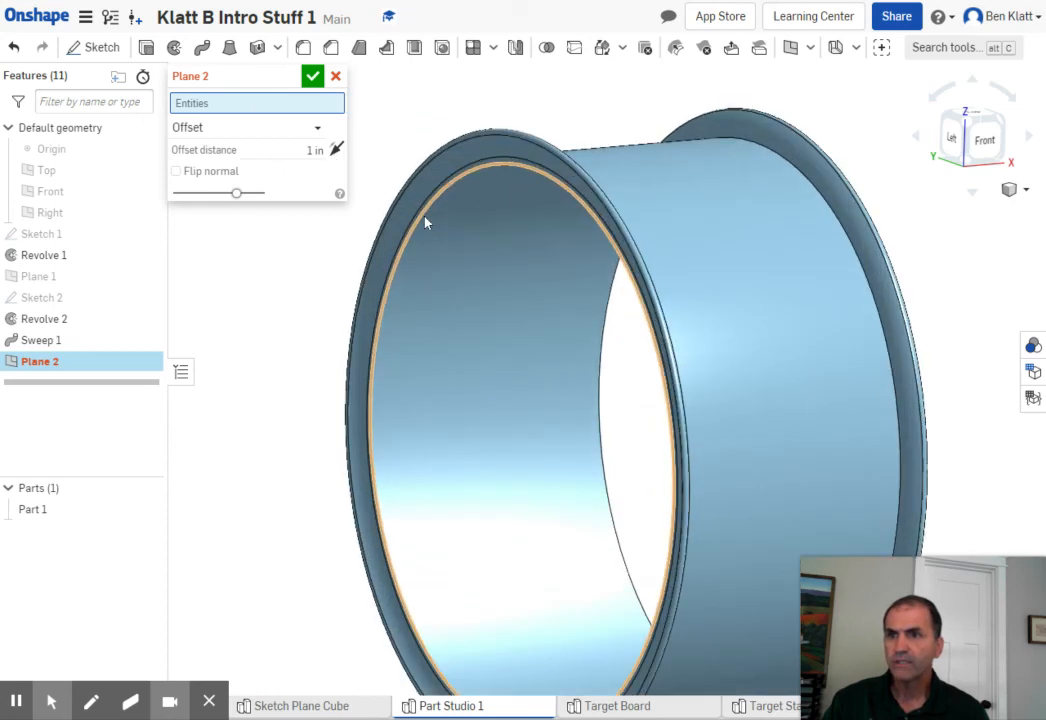
scroll(425, 222, up, 2)
scroll(418, 218, up, 4)
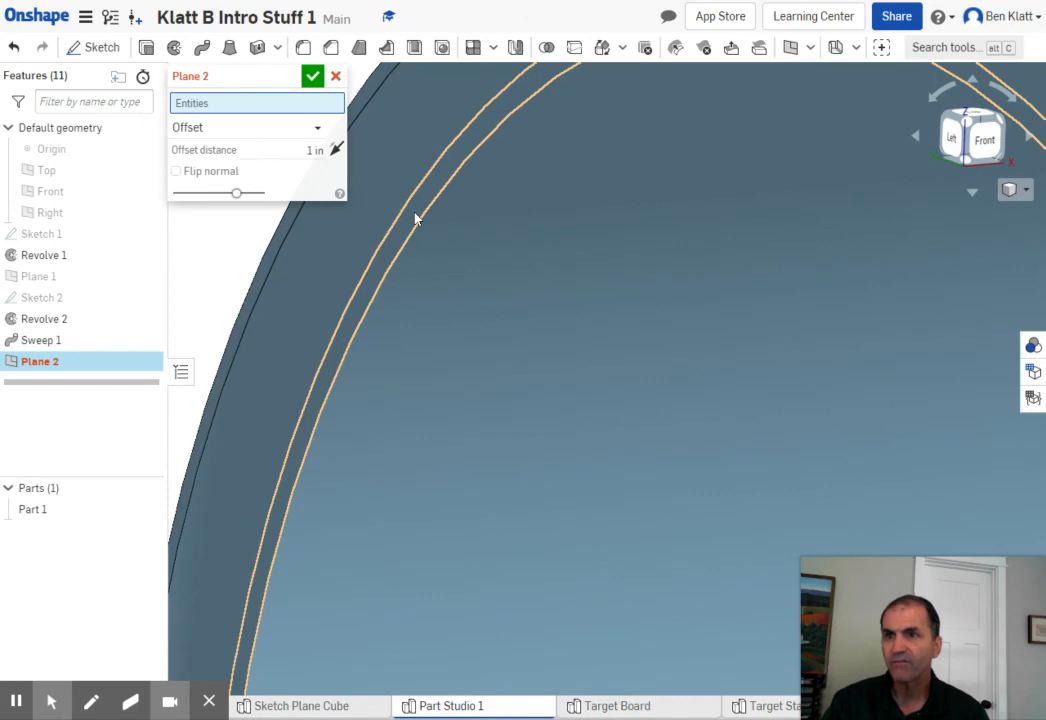
click(416, 218)
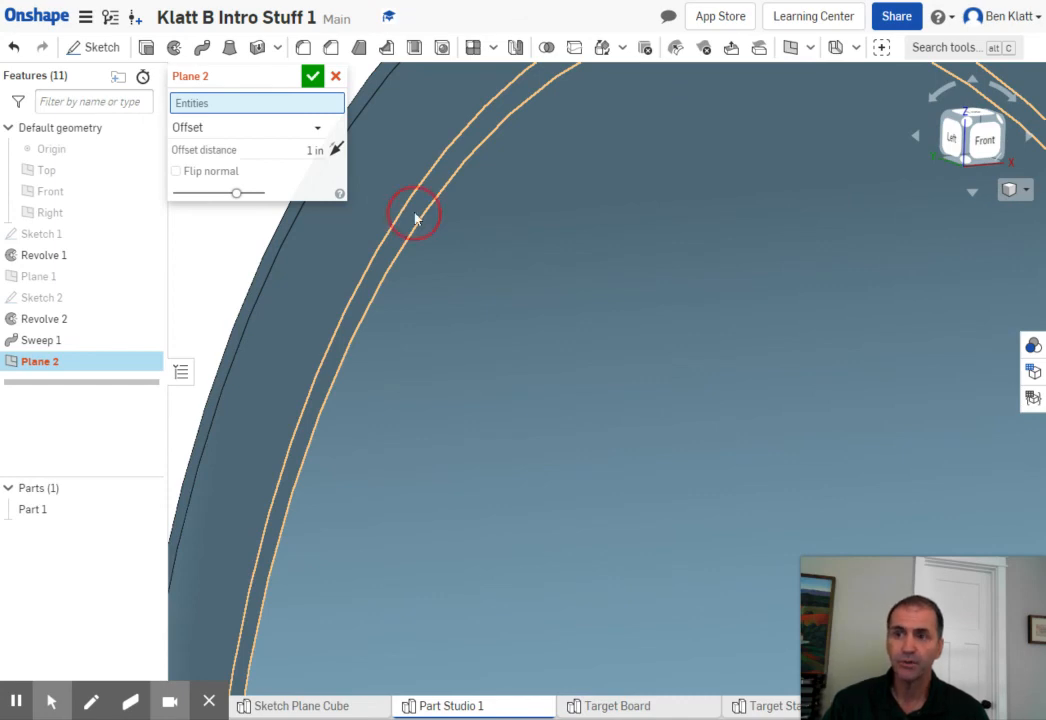
scroll(418, 220, down, 6)
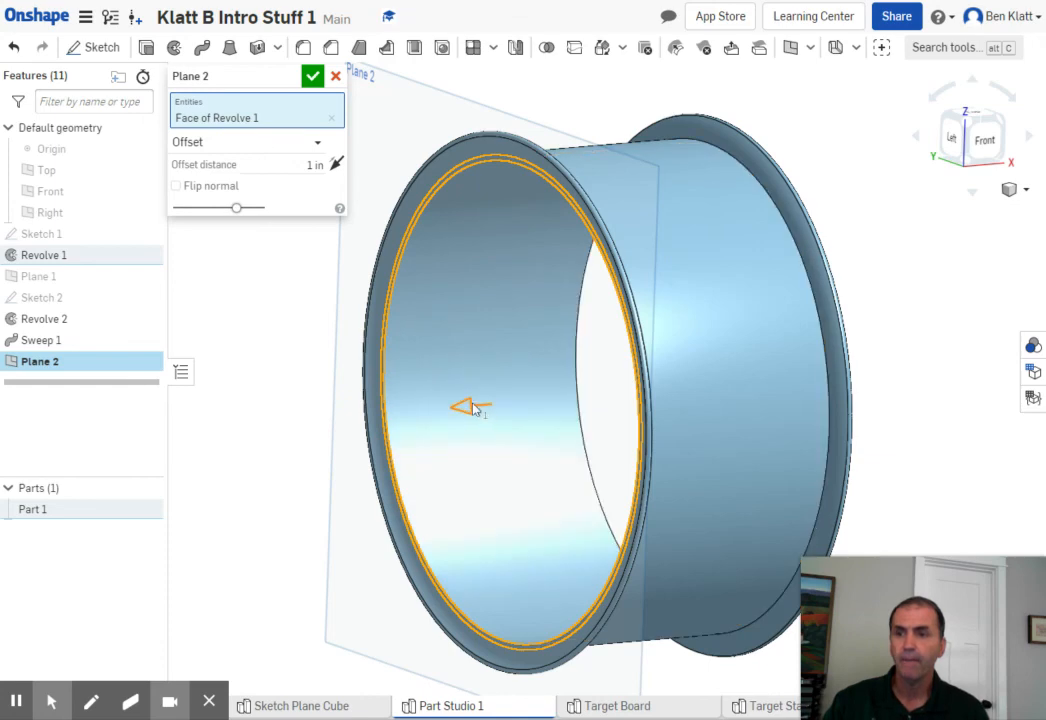
- Reverse the plane's offset so it lies inside the rim, set the offset distance to 3 in, and accept the plane
drag(467, 406, 560, 364)
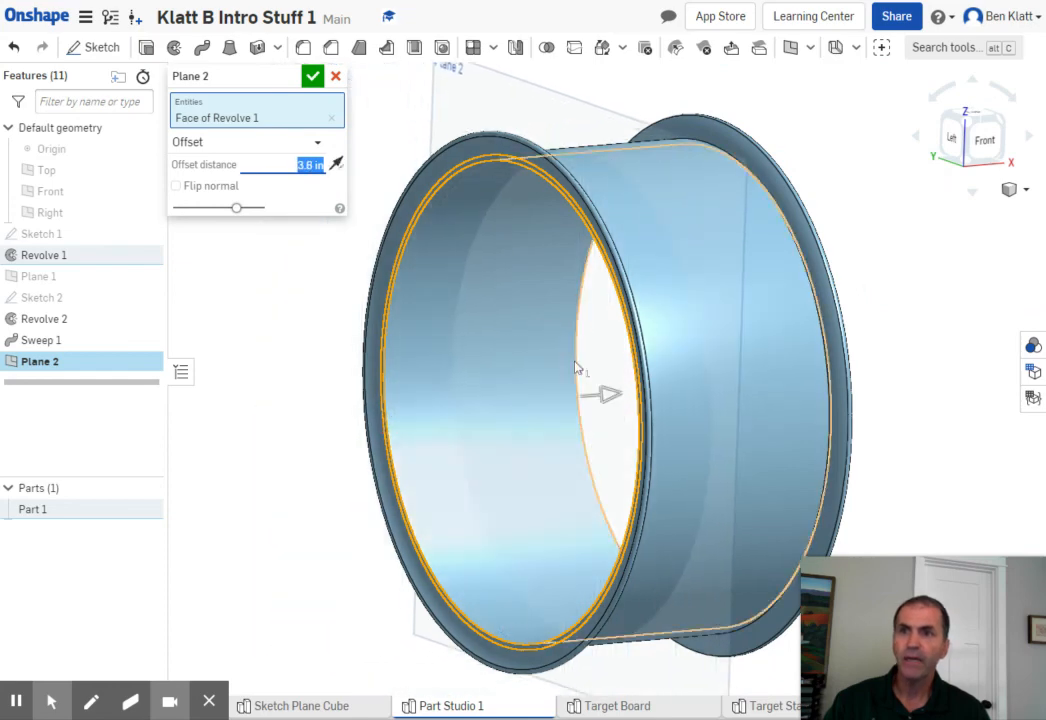
click(938, 364)
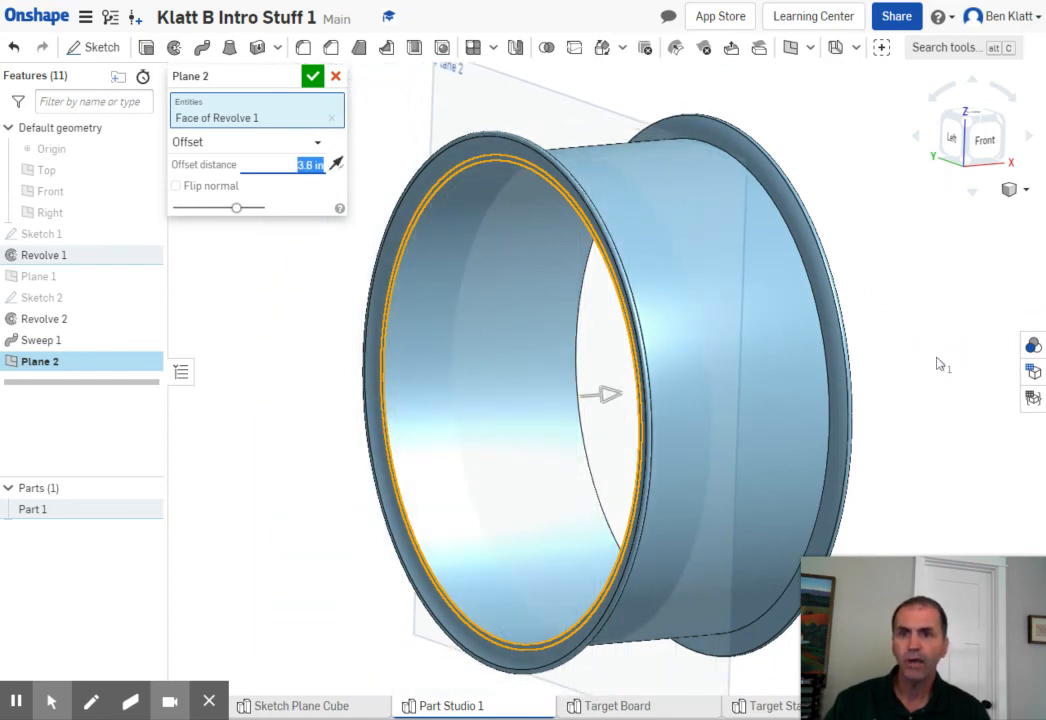
right_drag(940, 362, 908, 366)
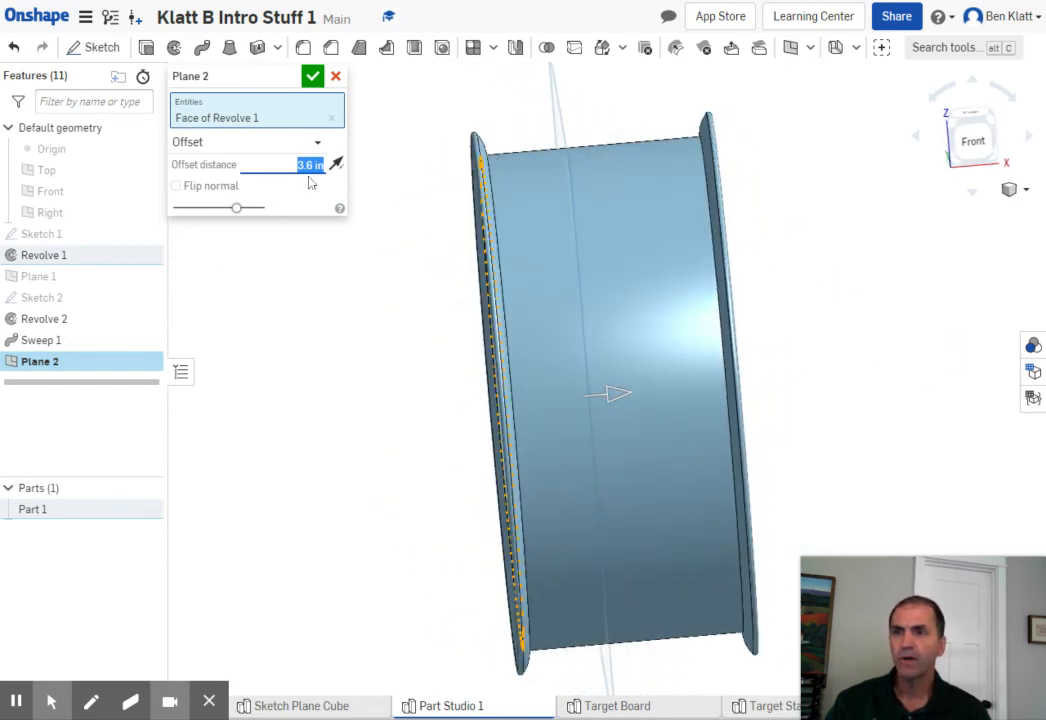
text(3)
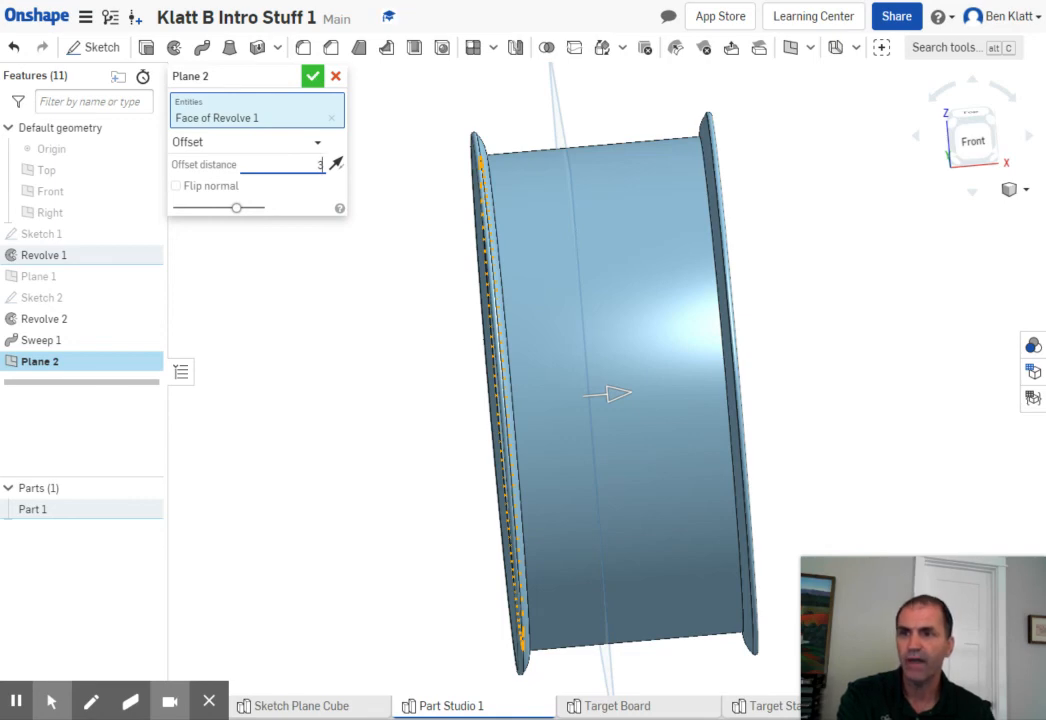
click(313, 80)
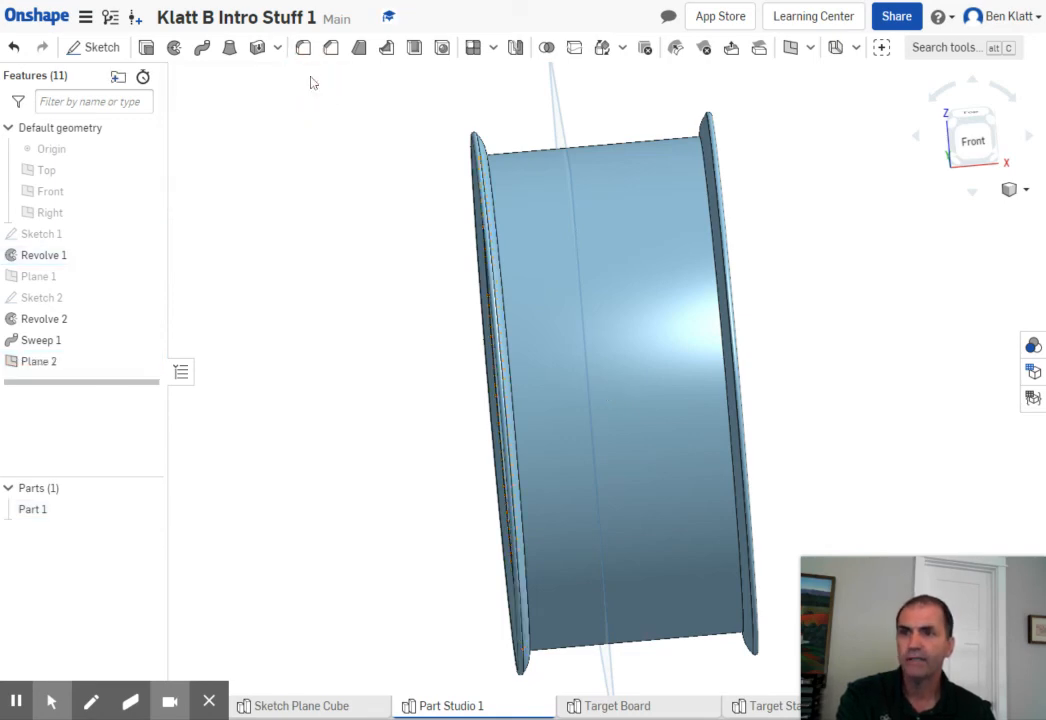
right_drag(360, 423, 390, 428)
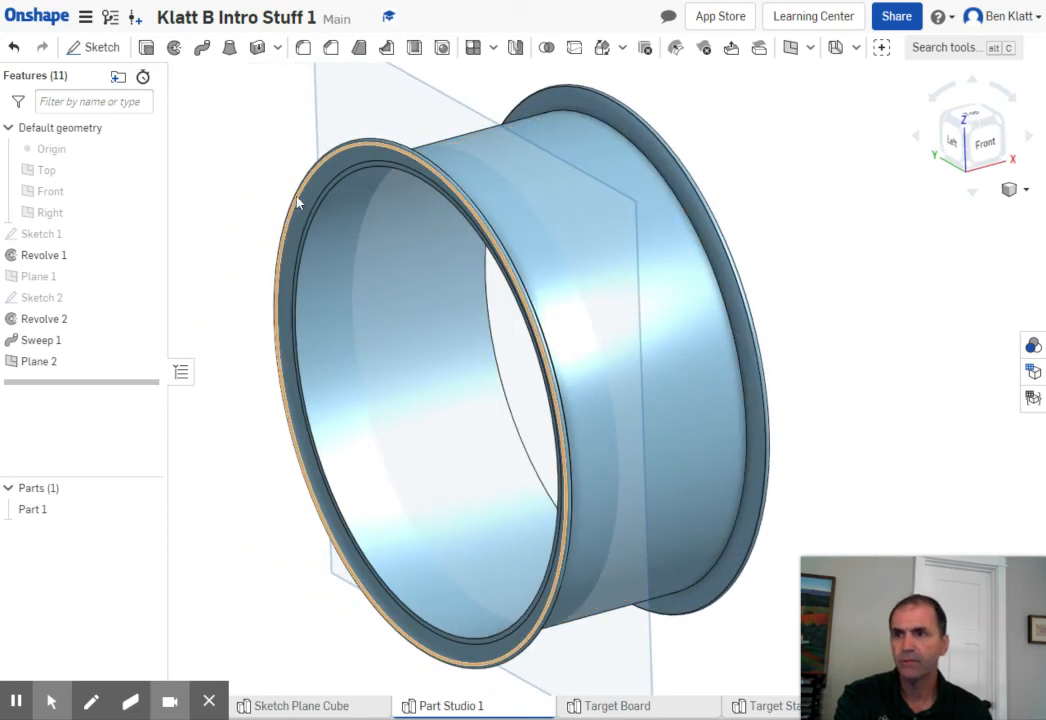
scroll(300, 200, down, 3)
scroll(301, 205, up, 5)
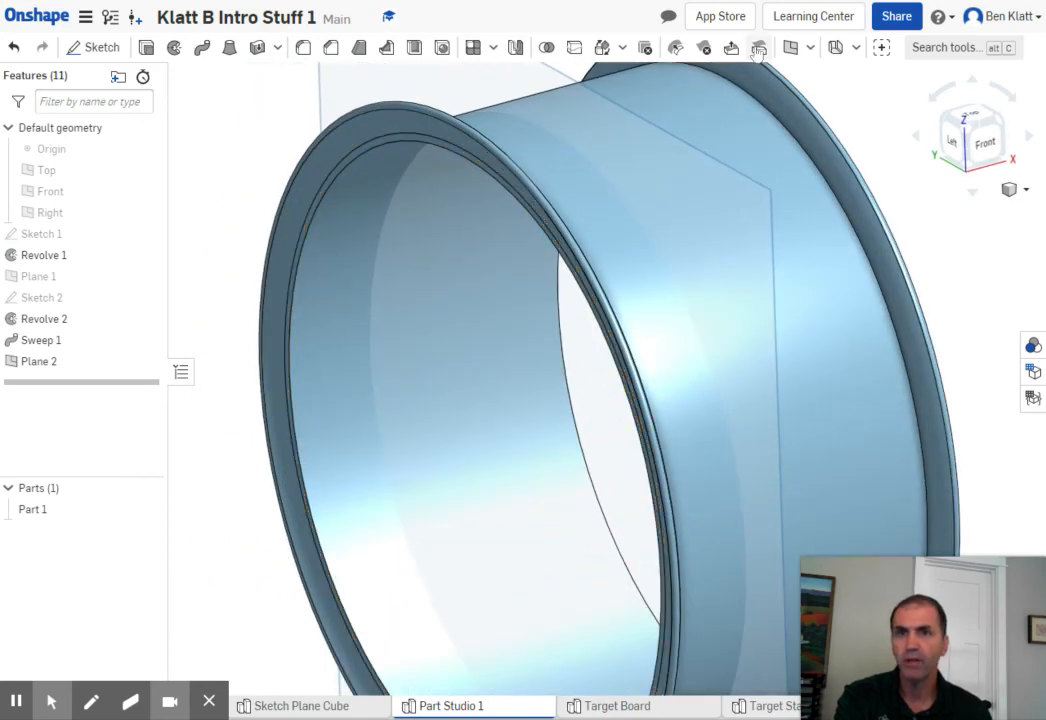
scroll(318, 228, up, 3)
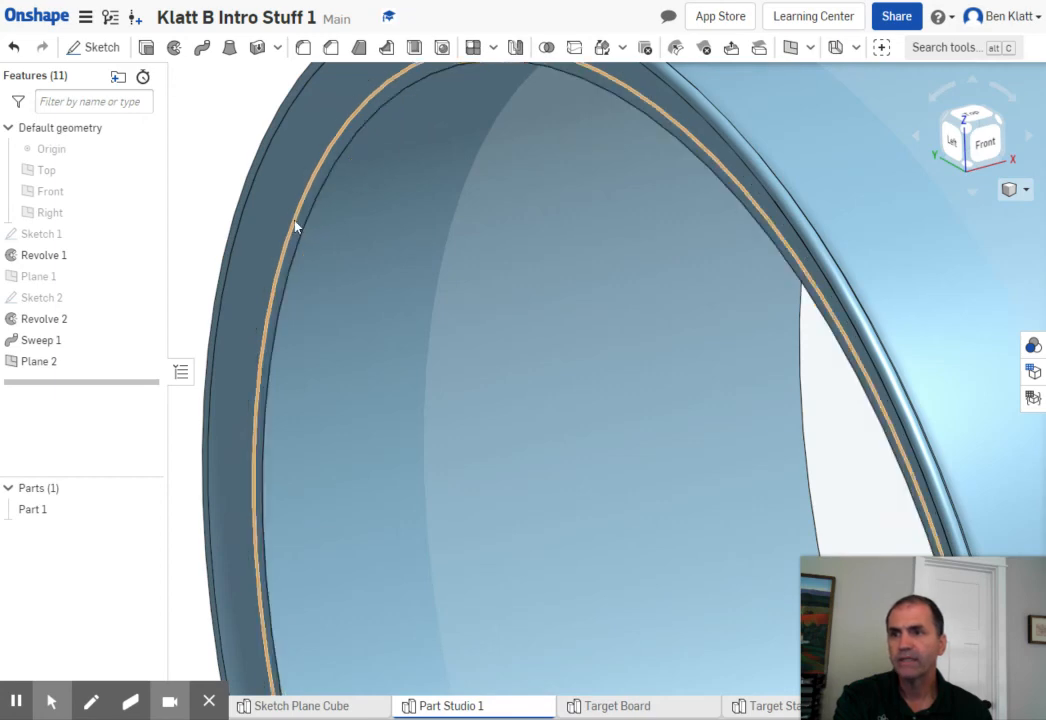
scroll(304, 229, up, 5)
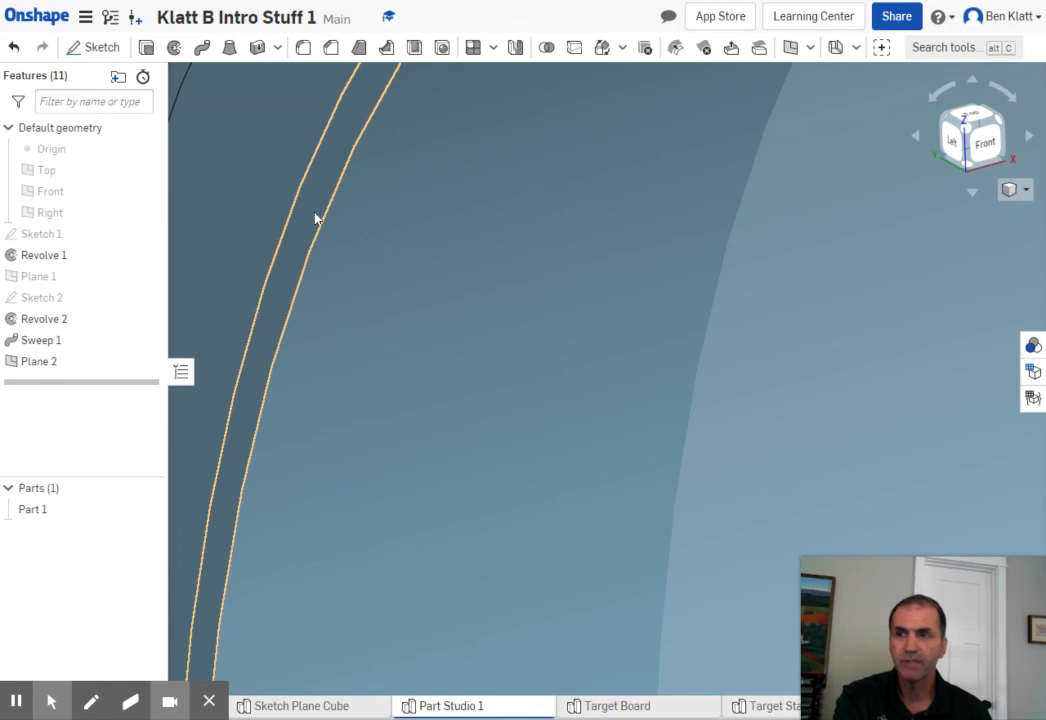
scroll(316, 226, down, 10)
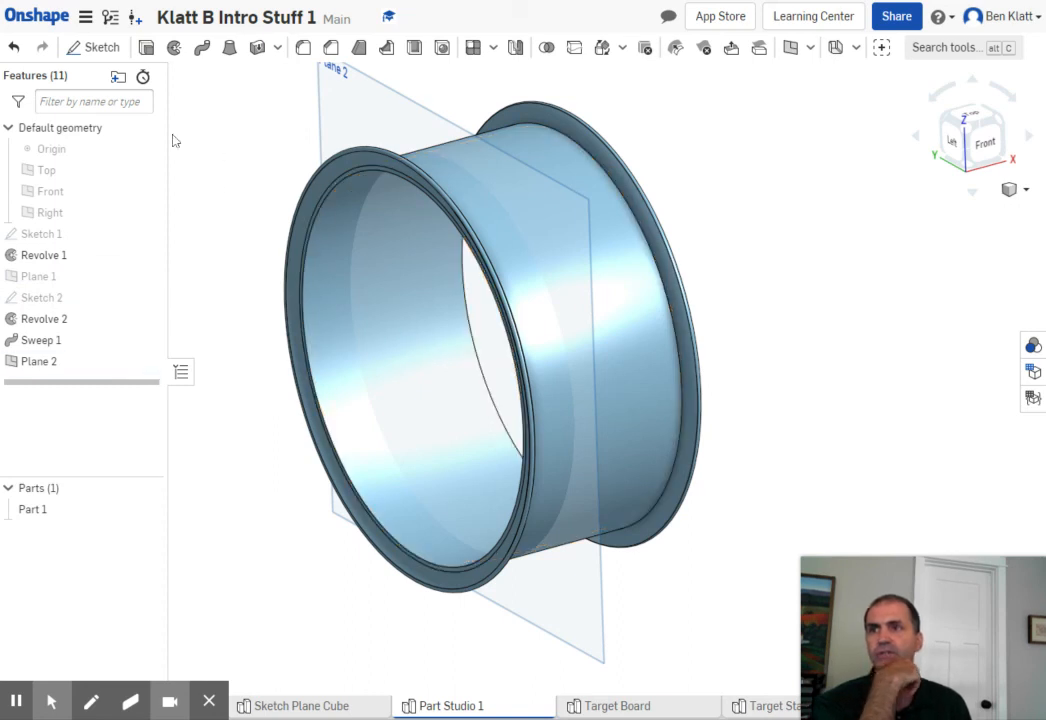
- Start a new sketch on Plane 2 inside the rim and face it from the Left view
click(88, 47)
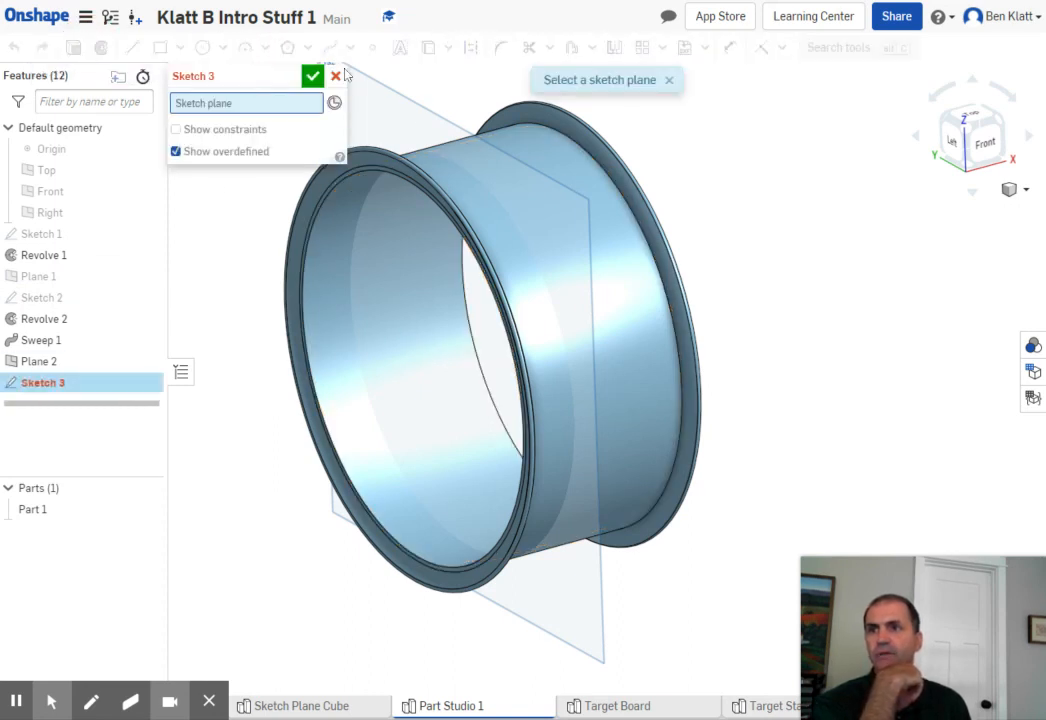
click(416, 114)
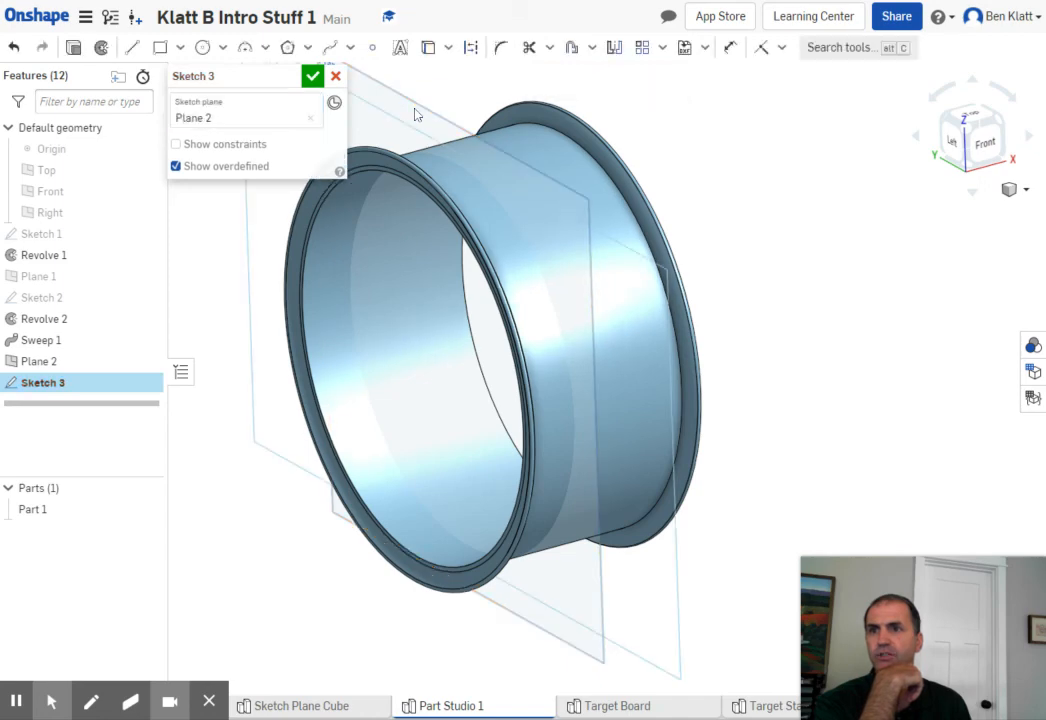
right_drag(773, 287, 887, 212)
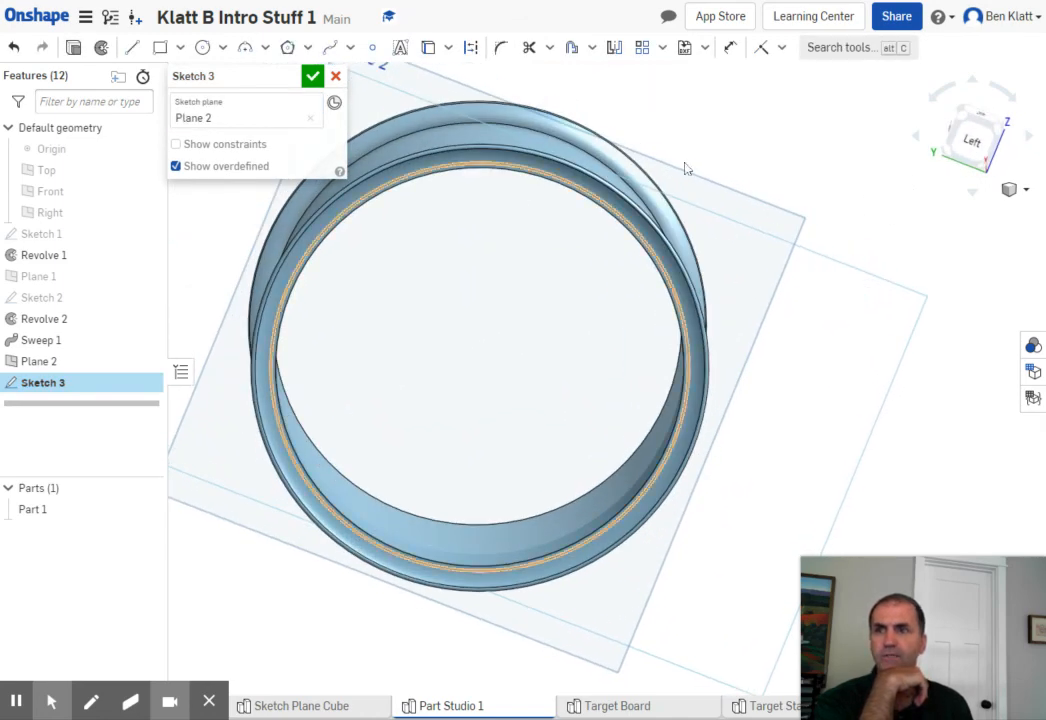
click(973, 145)
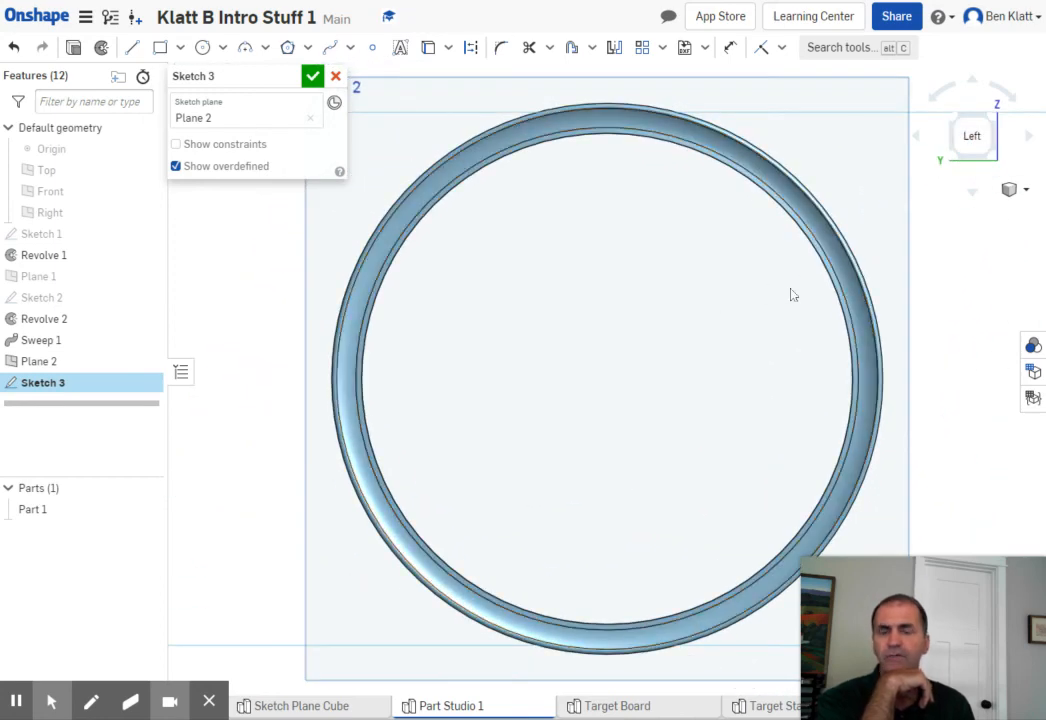
click(942, 244)
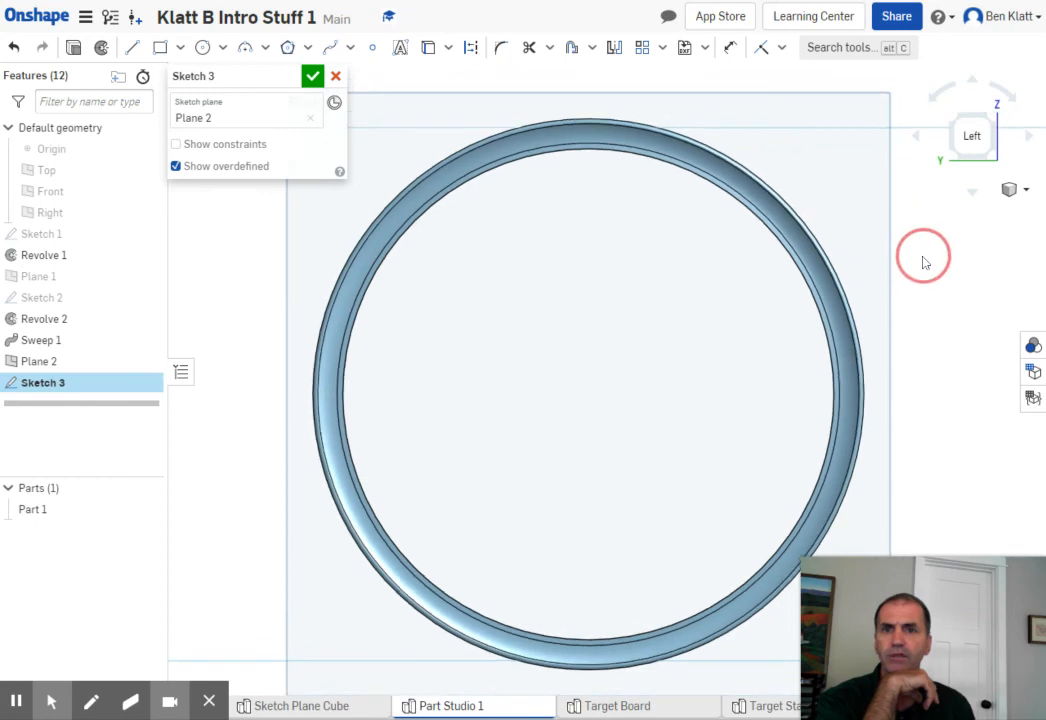
right_drag(918, 243, 894, 264)
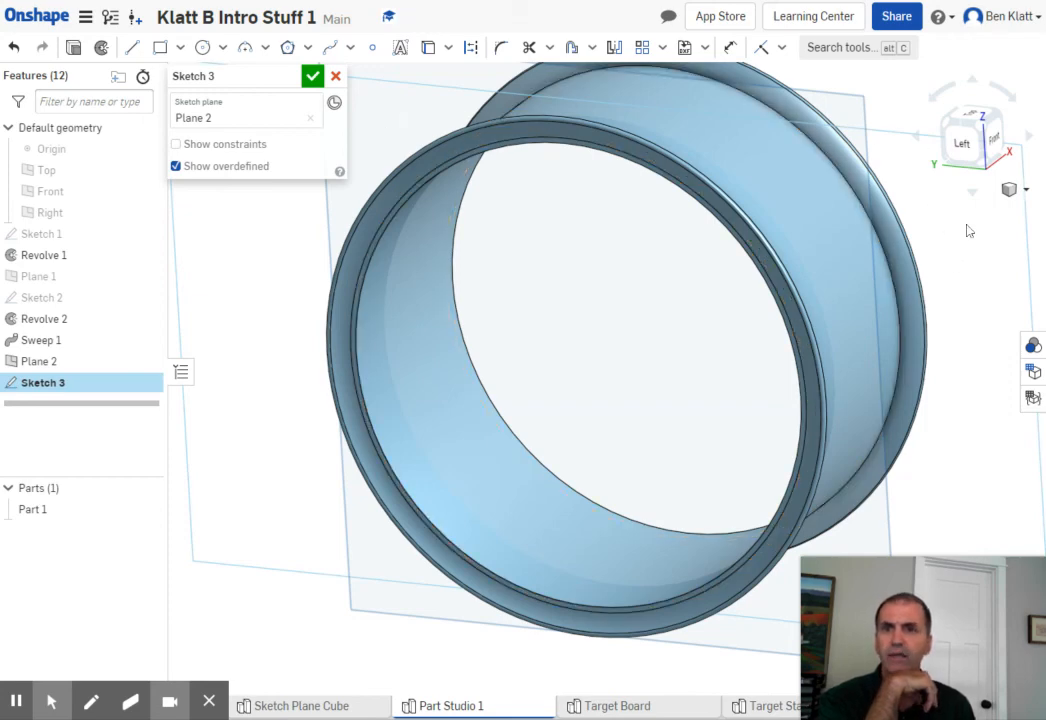
right_click(967, 262)
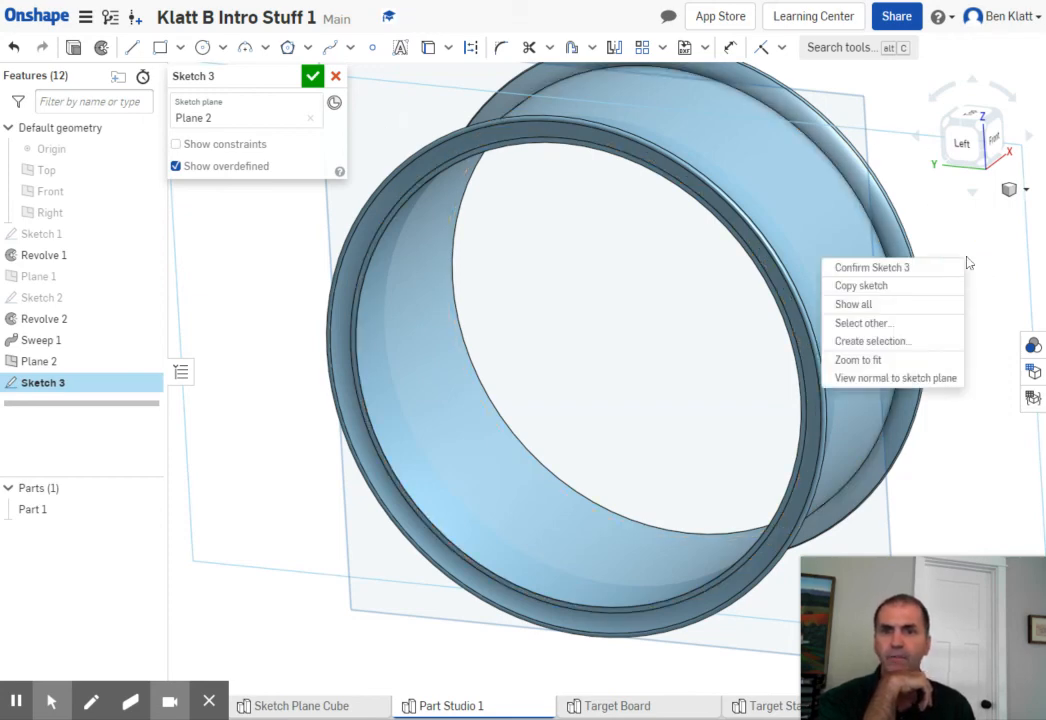
click(874, 379)
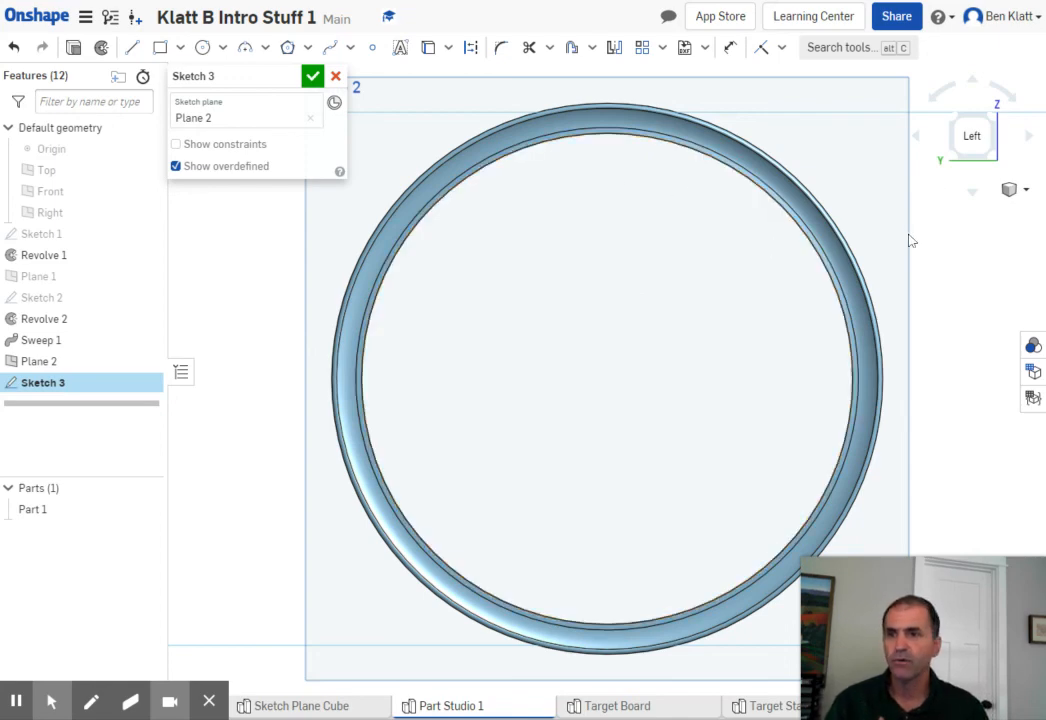
- Project the rim's inner circular edge onto Plane 2 with the Use tool and accept the sketch
mouse_move(941, 241)
right_down()
mouse_move(937, 255)
mouse_move(928, 251)
right_up()
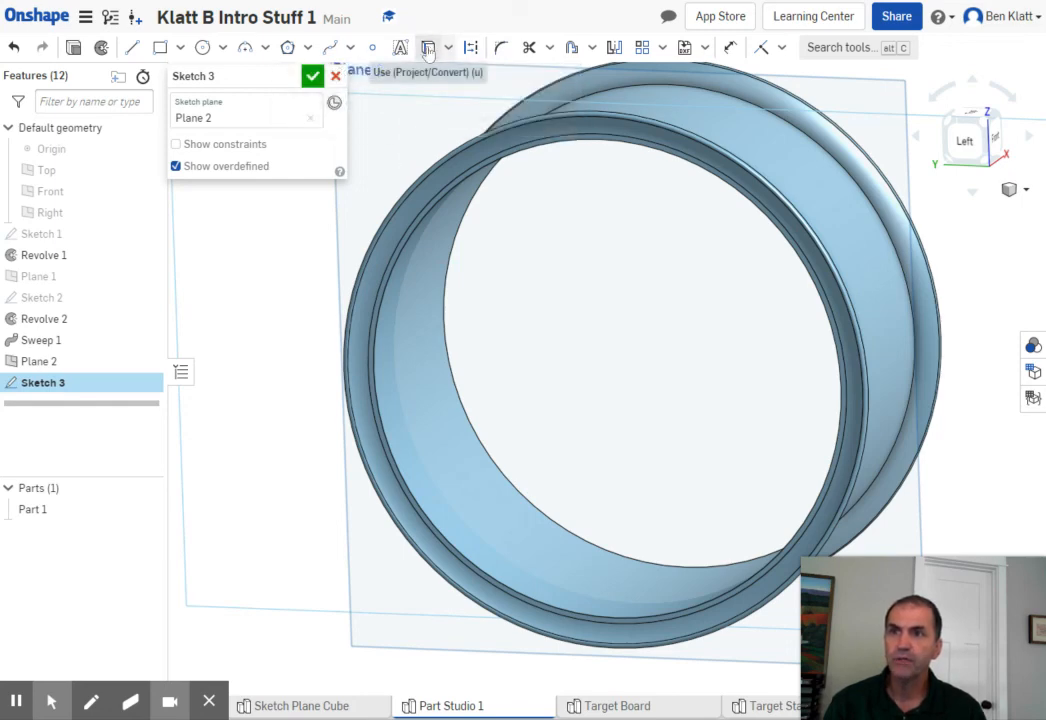
mouse_move(427, 52)
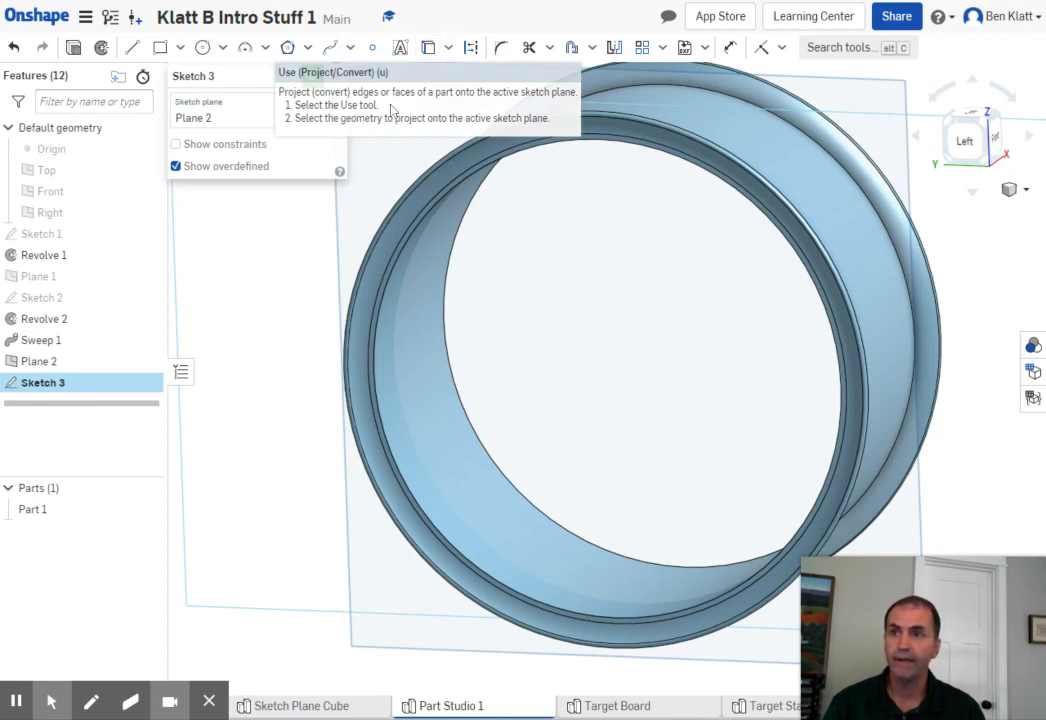
click(427, 49)
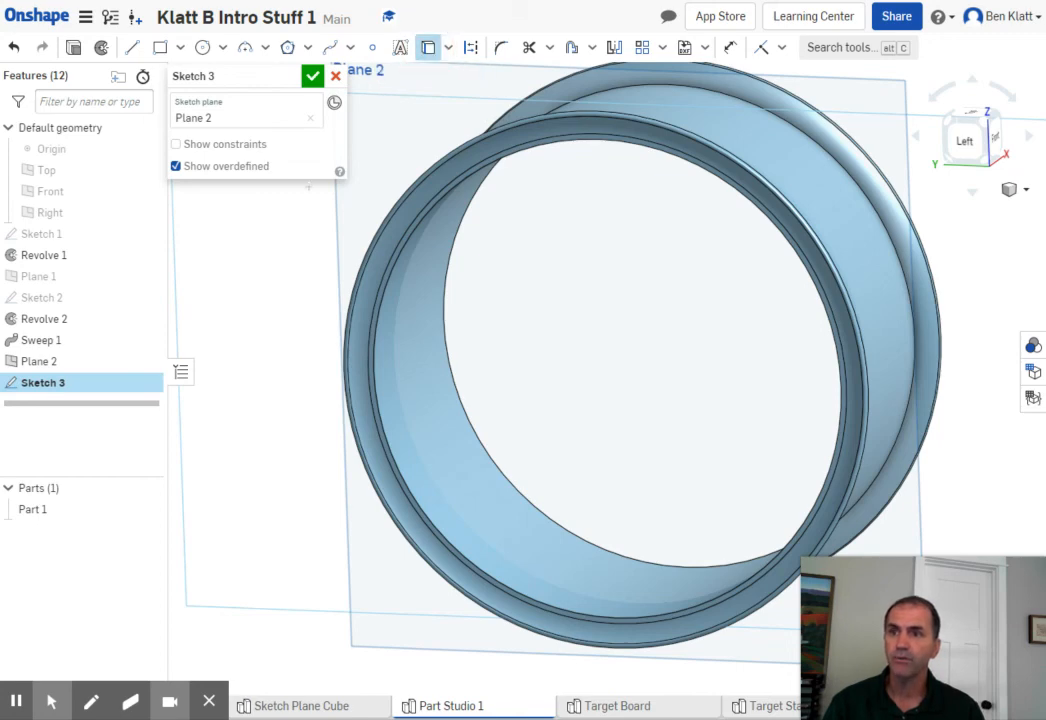
click(397, 473)
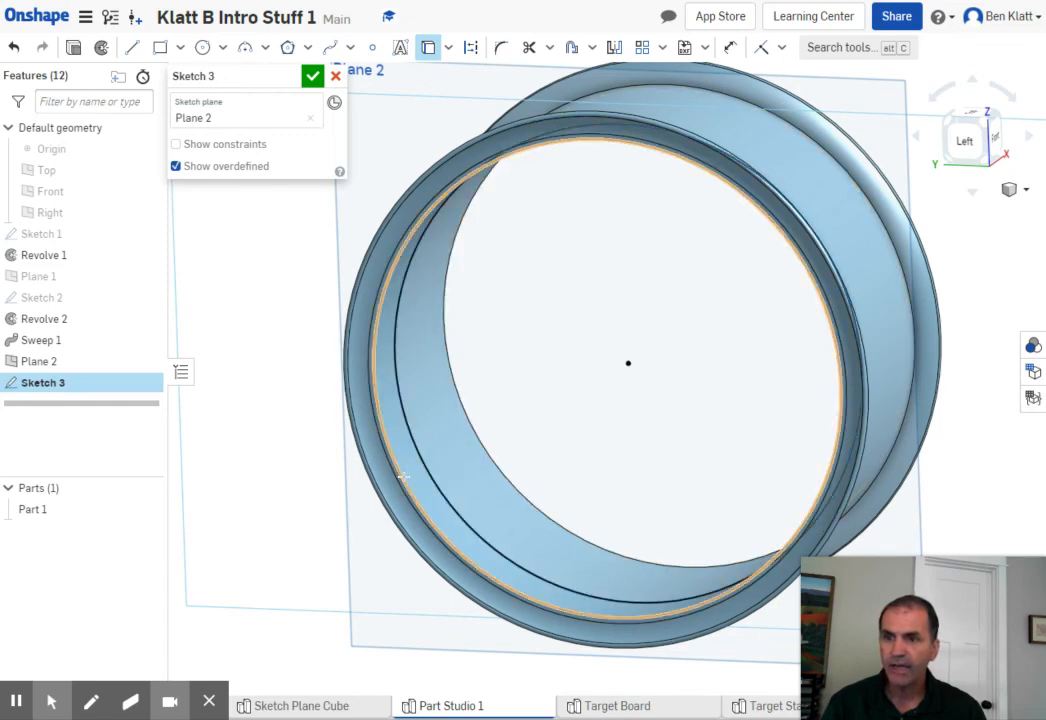
click(416, 468)
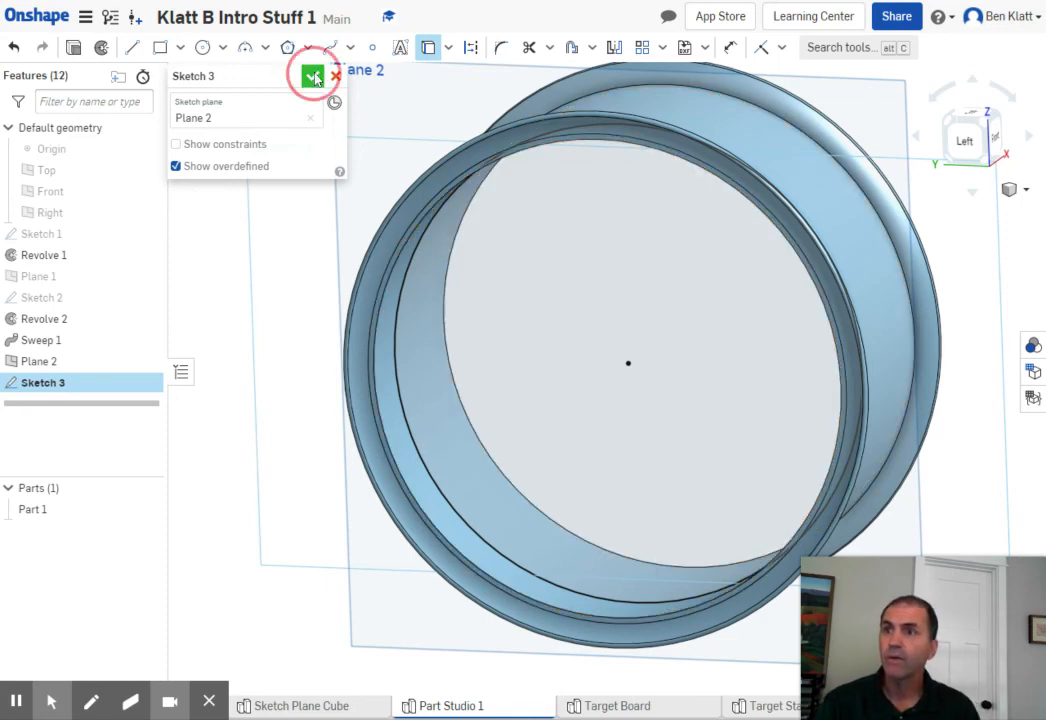
click(314, 77)
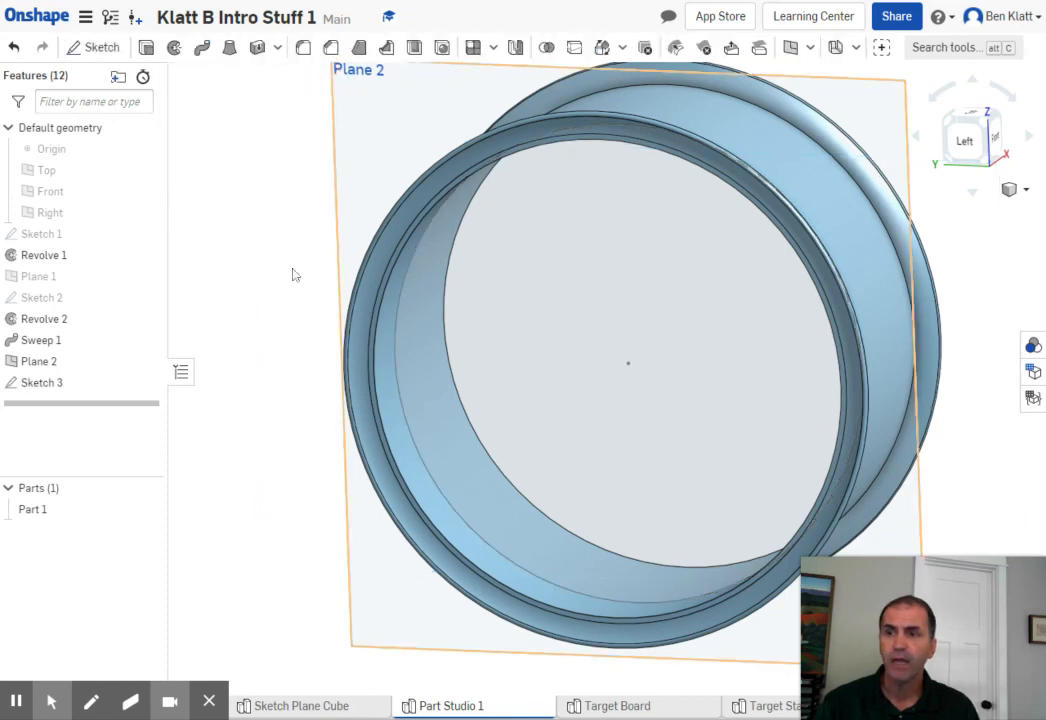
- Extrude the projected circular region 0.25 in with the direction reversed, adding it to Part 1 as a disc across the rim
click(143, 49)
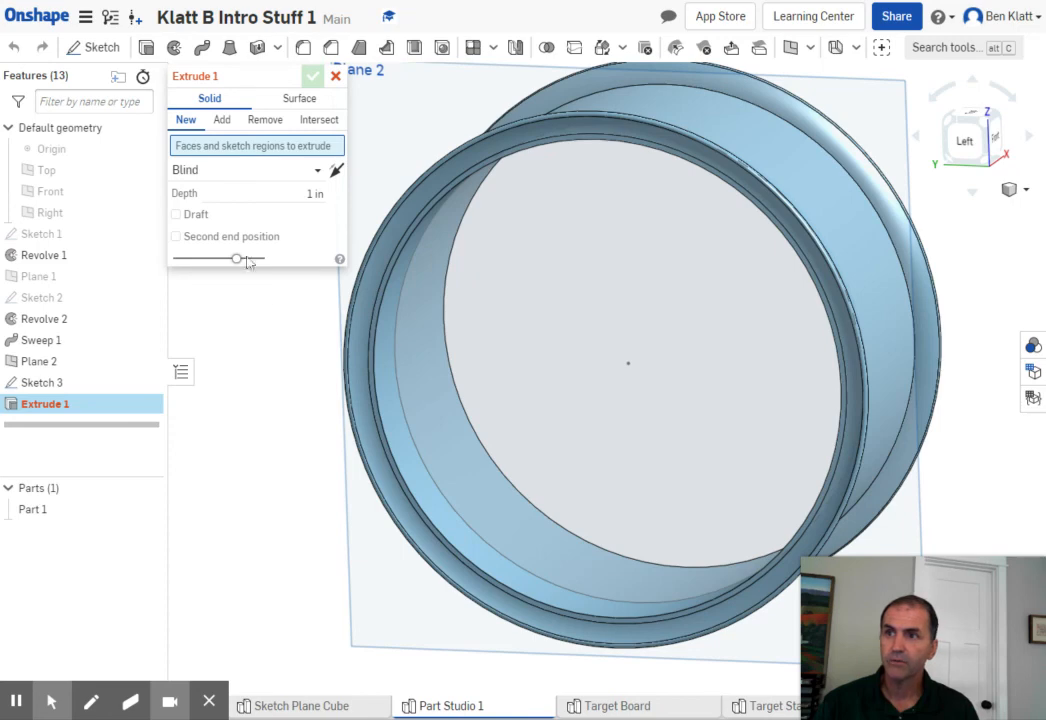
click(560, 380)
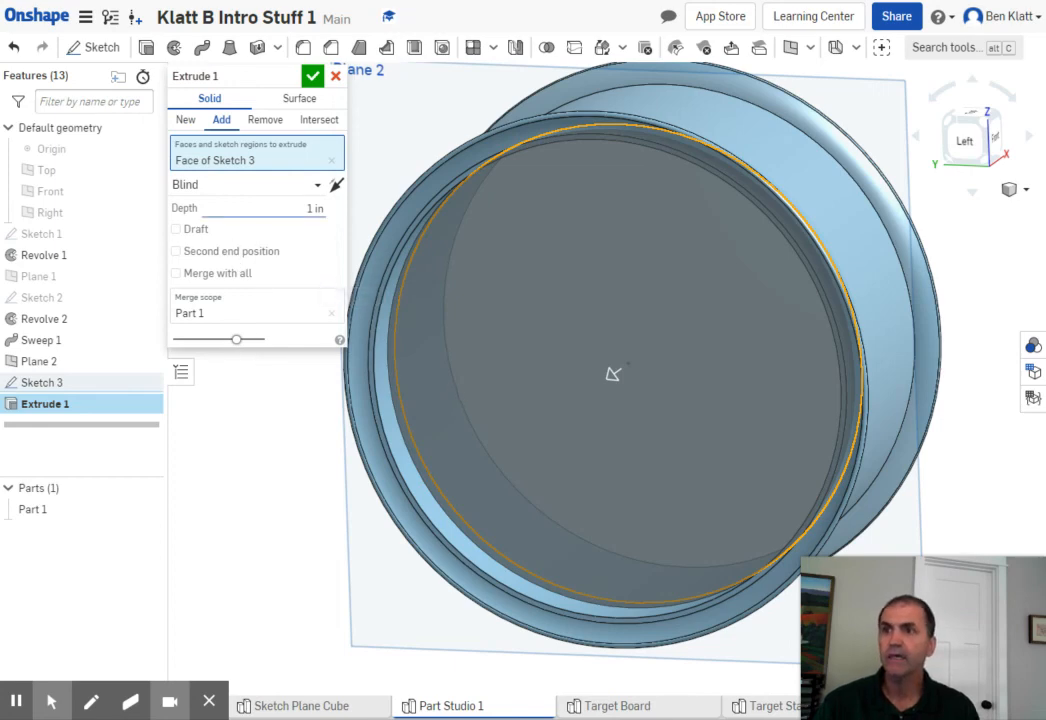
click(283, 208)
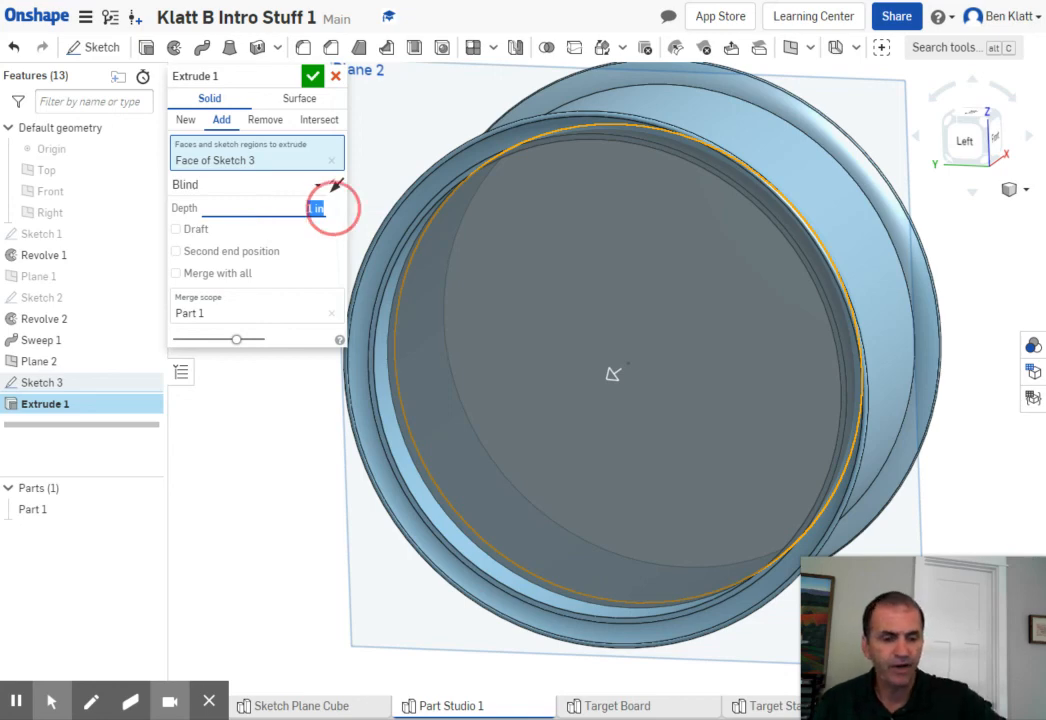
key(BackSpace)
text(25)
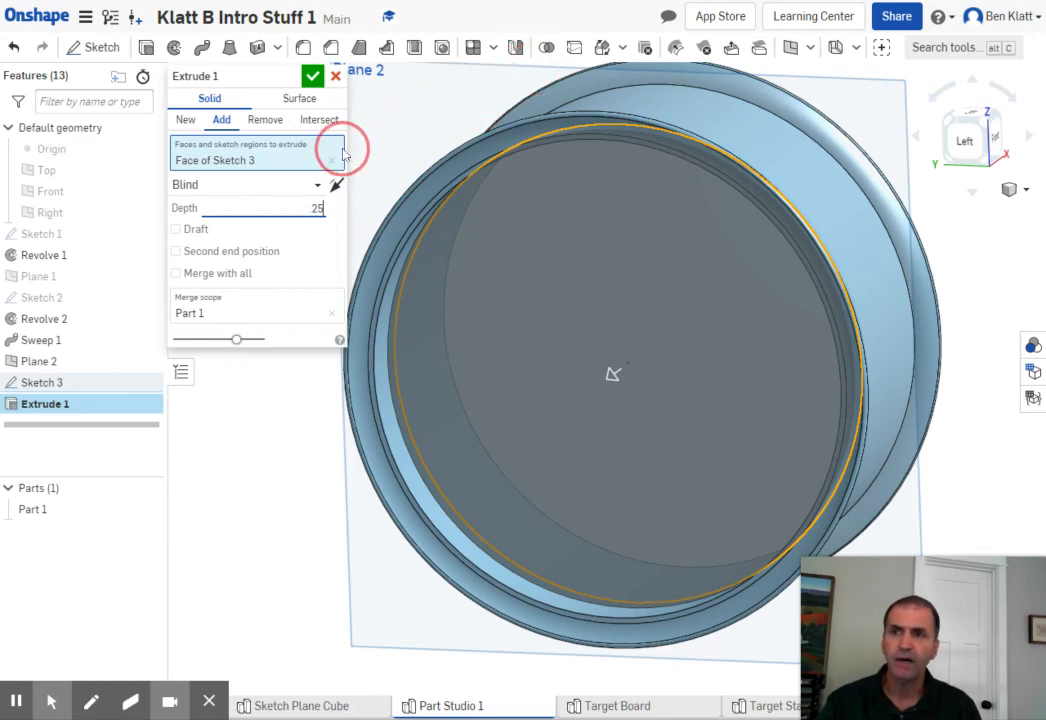
click(336, 186)
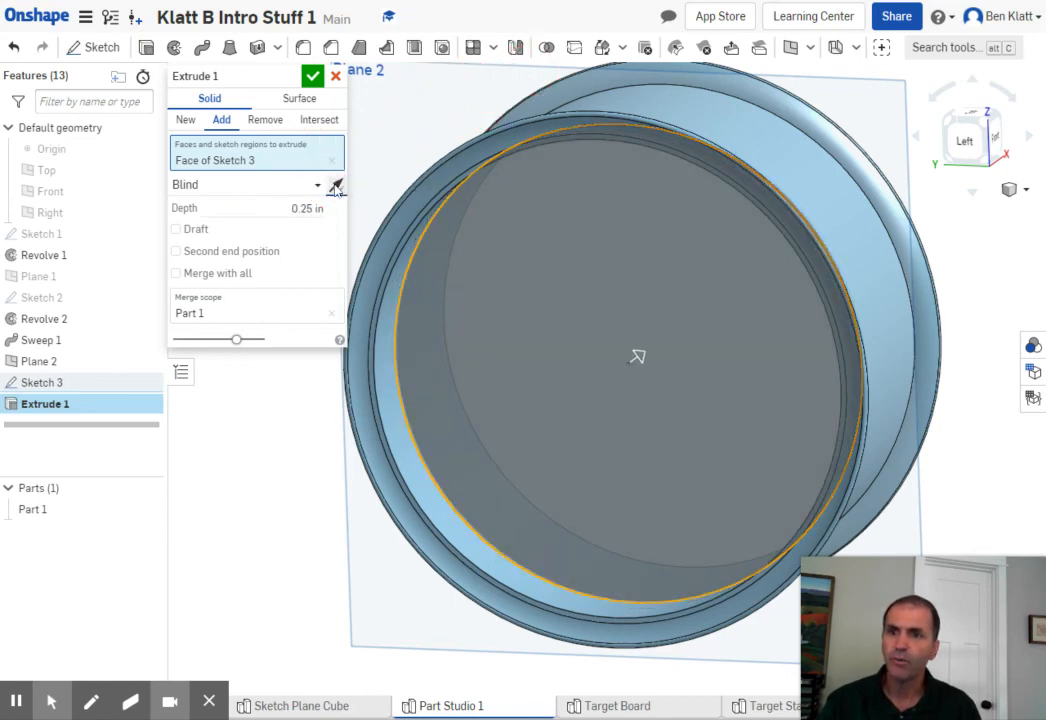
click(312, 79)
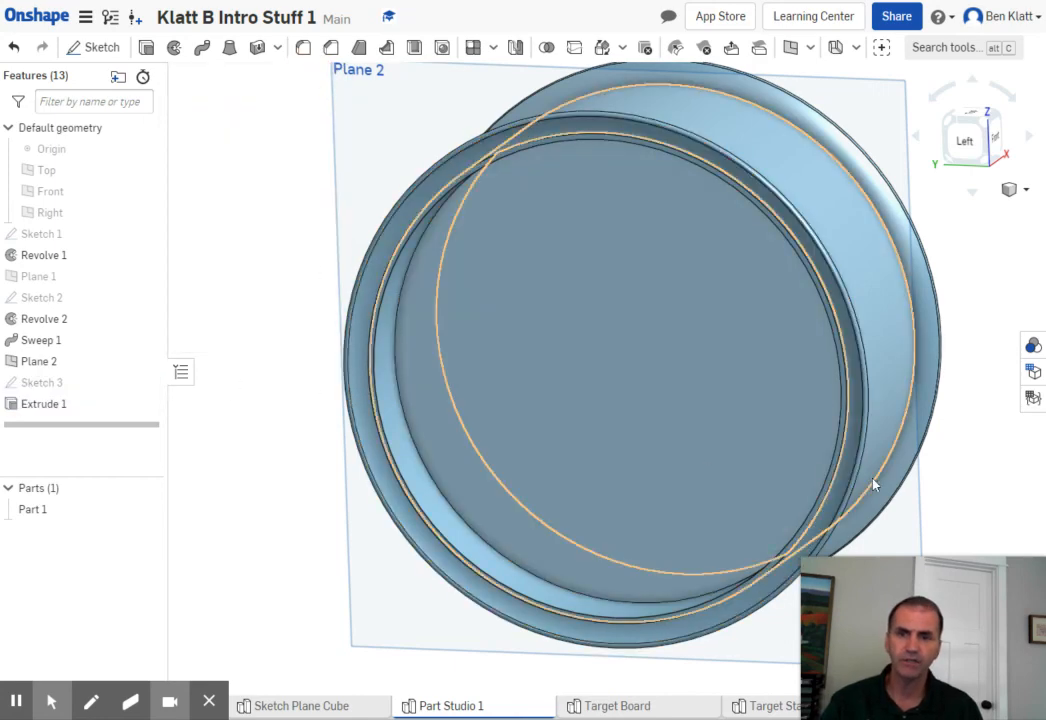
- Hide Plane 2 in the model
mouse_move(957, 502)
right_down()
mouse_move(904, 495)
mouse_move(818, 518)
mouse_move(935, 482)
mouse_move(958, 503)
mouse_move(948, 488)
right_up()
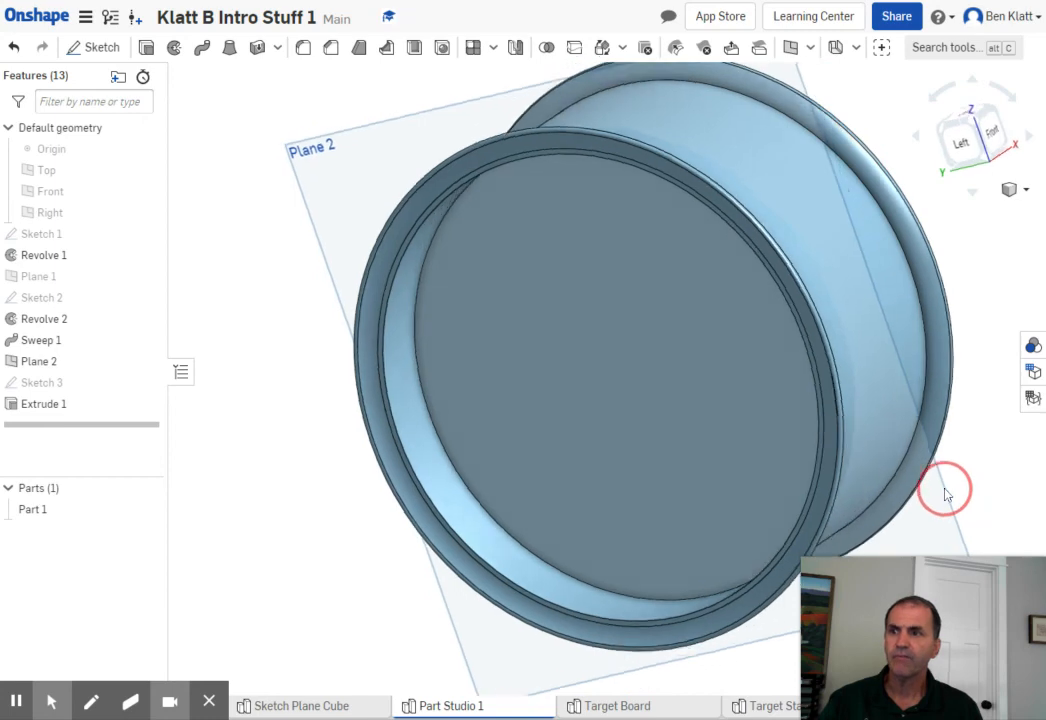
click(146, 363)
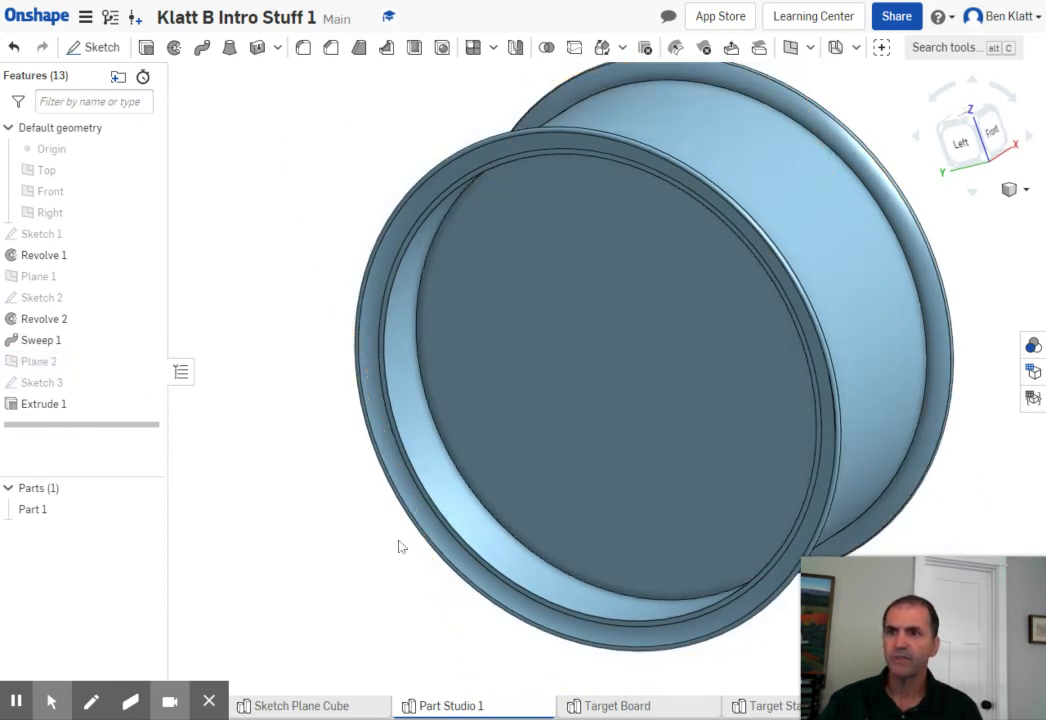
middle_drag(378, 550, 273, 556)
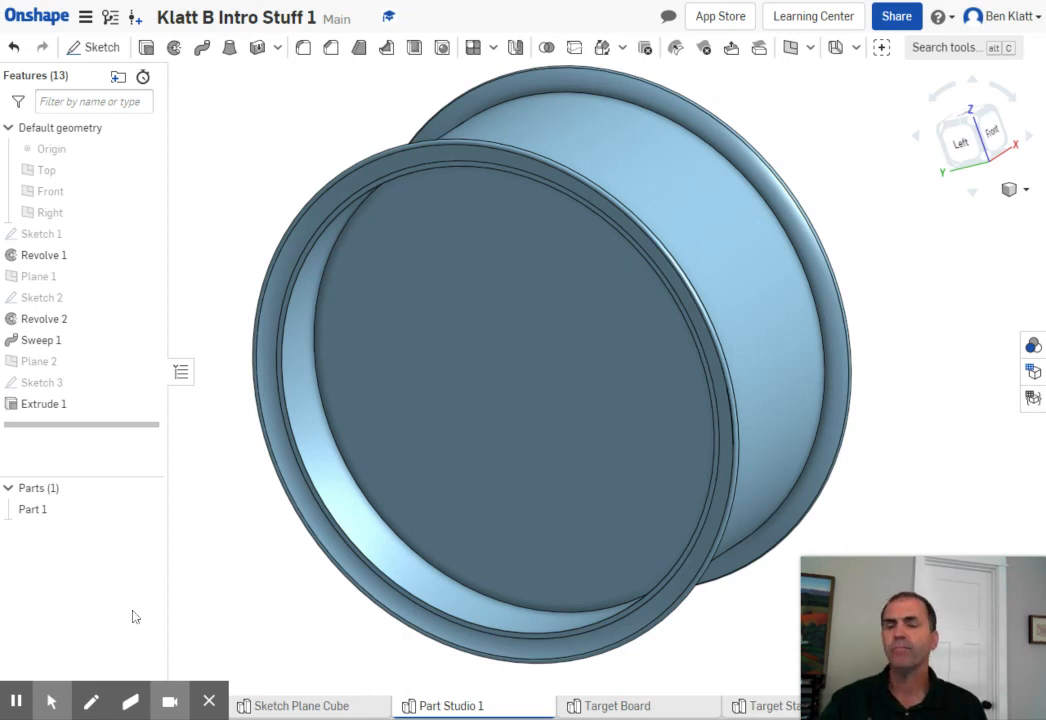
- Start a new sketch on the front face of the extruded disc and face it from the Left view
click(93, 49)
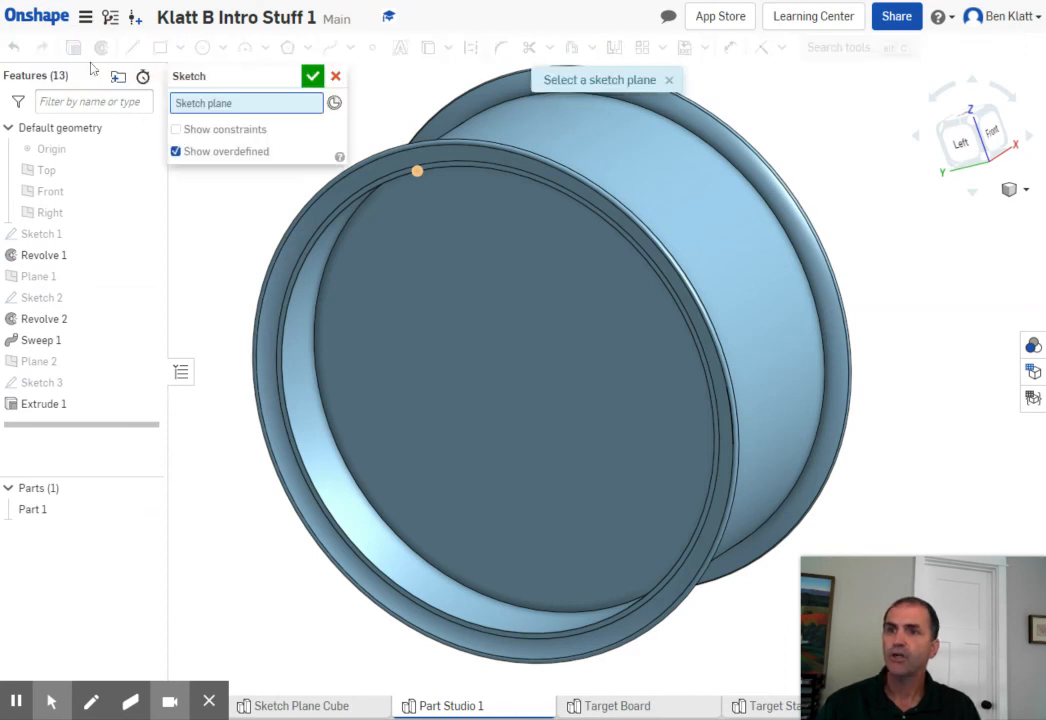
click(517, 382)
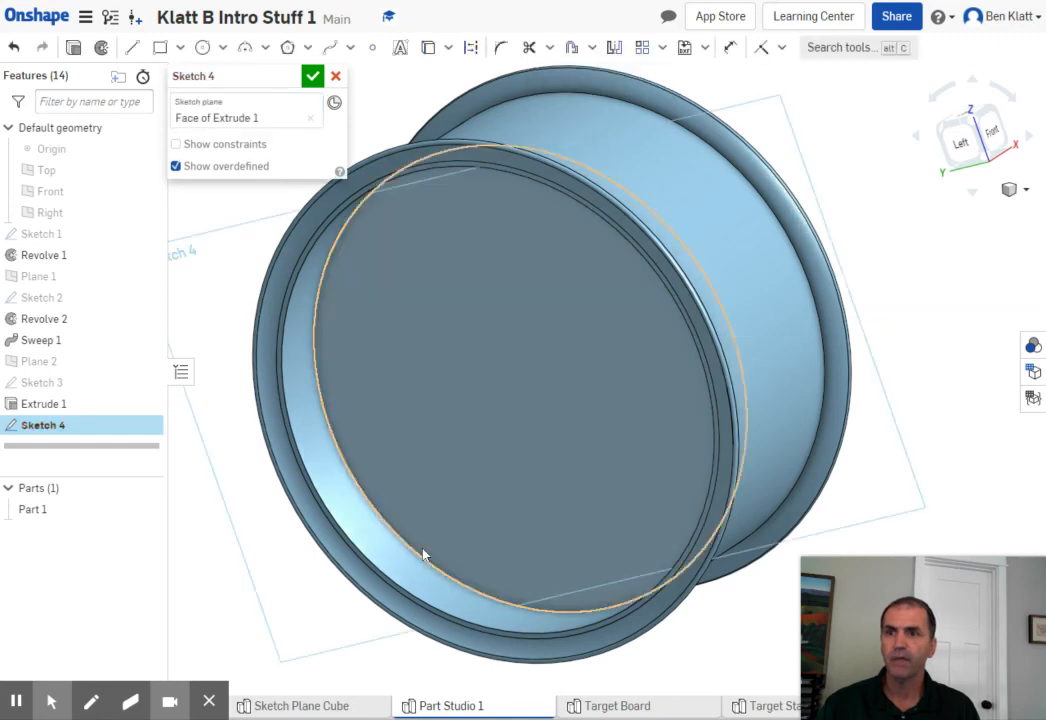
click(965, 157)
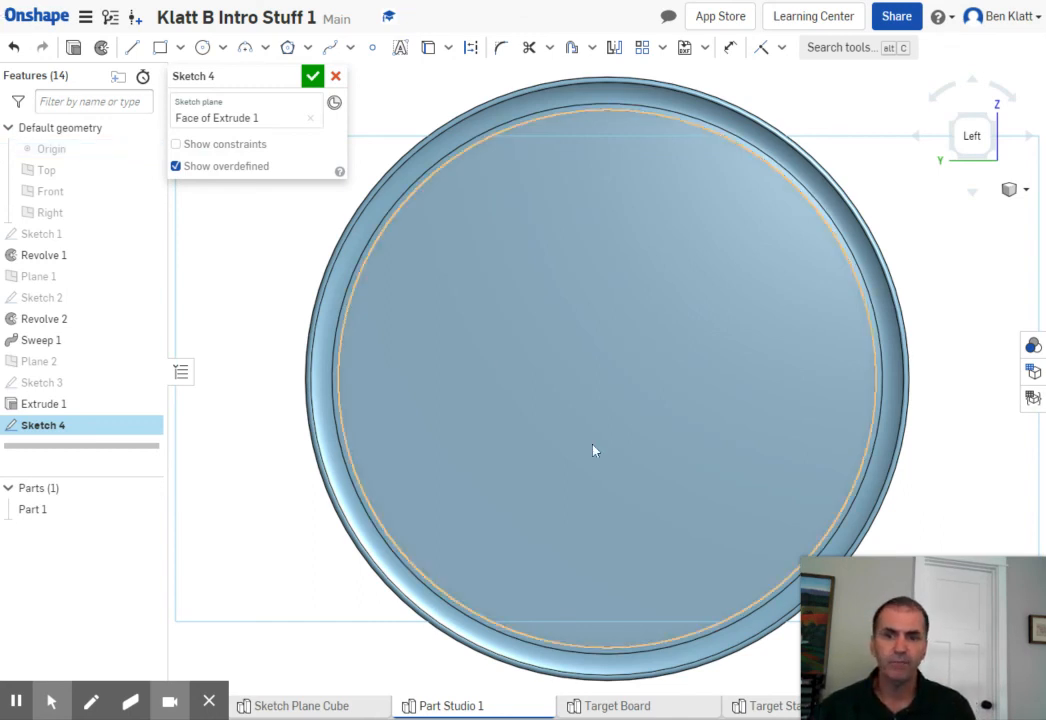
- Draw a center point circle at the disc's center and set its diameter to 7 in
click(203, 50)
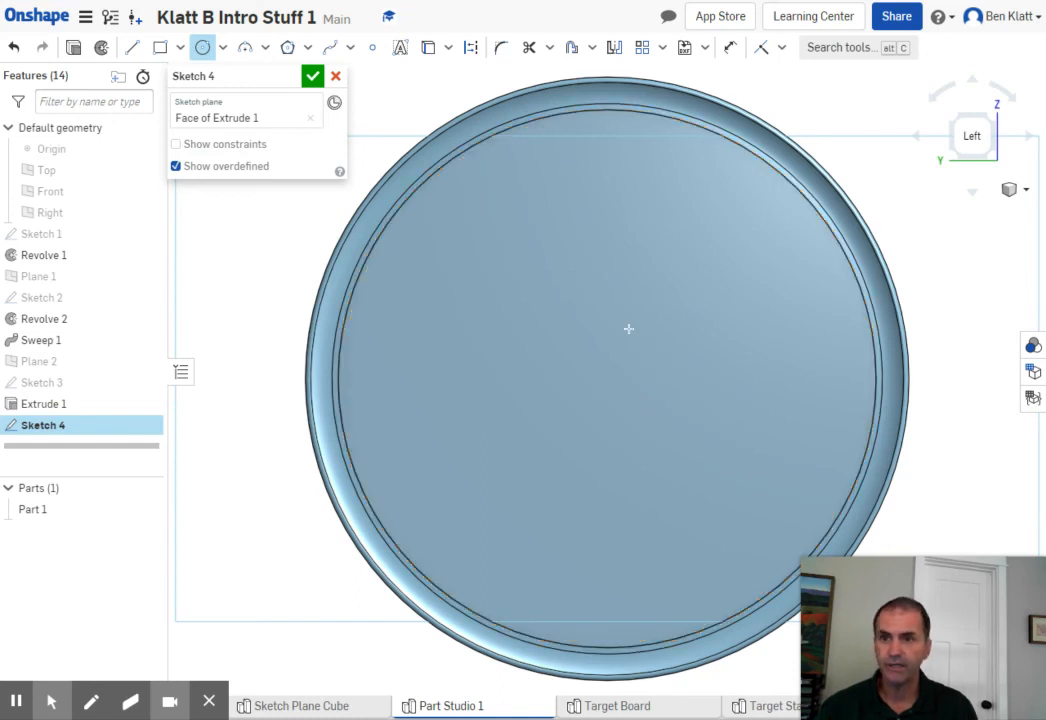
click(607, 378)
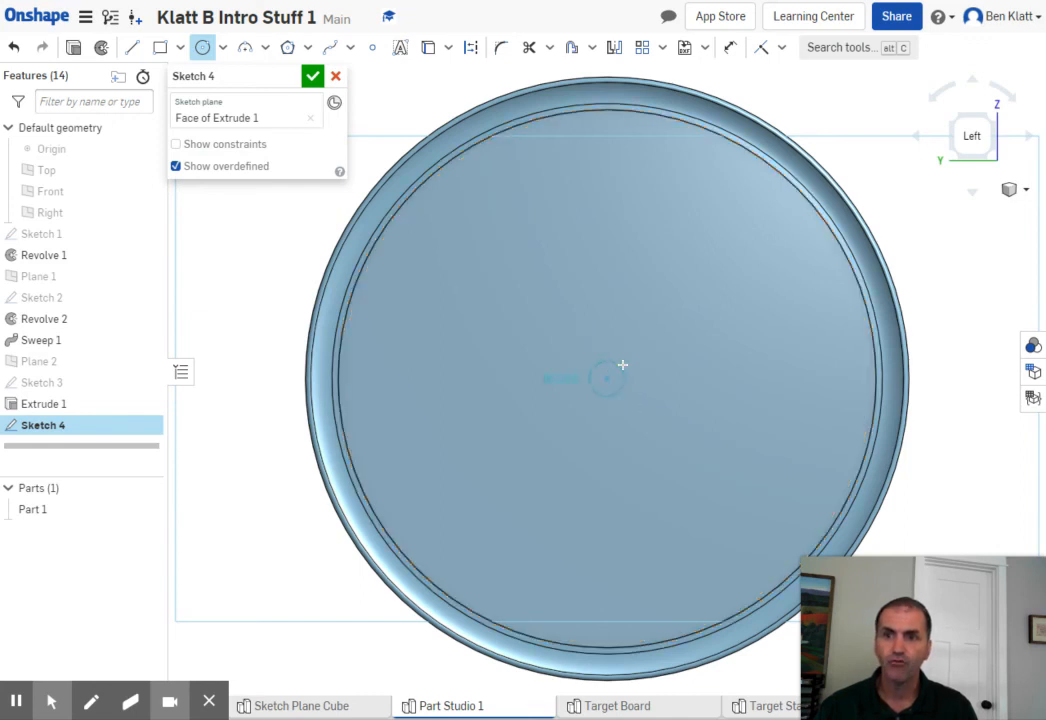
click(689, 329)
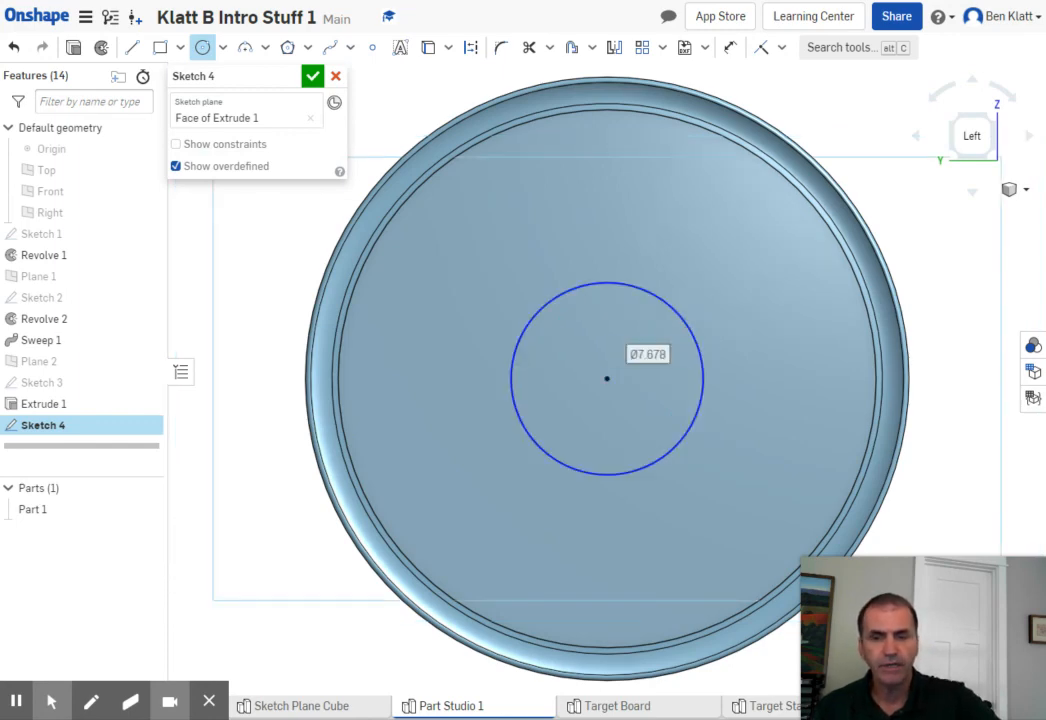
text(7)
key(Return)
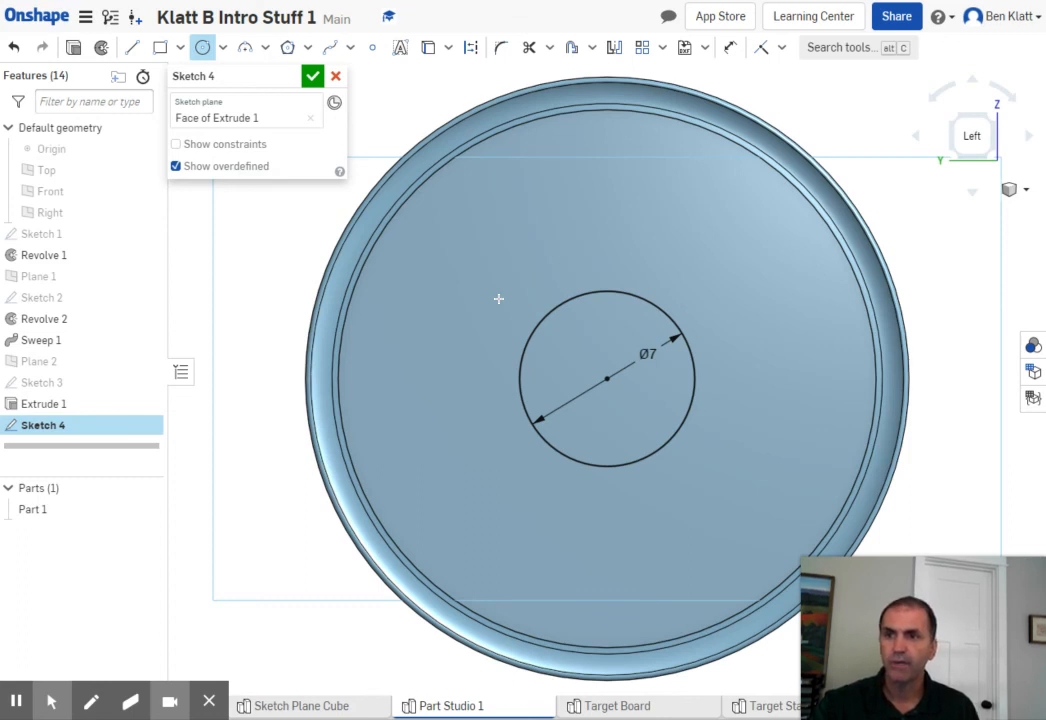
key(Escape)
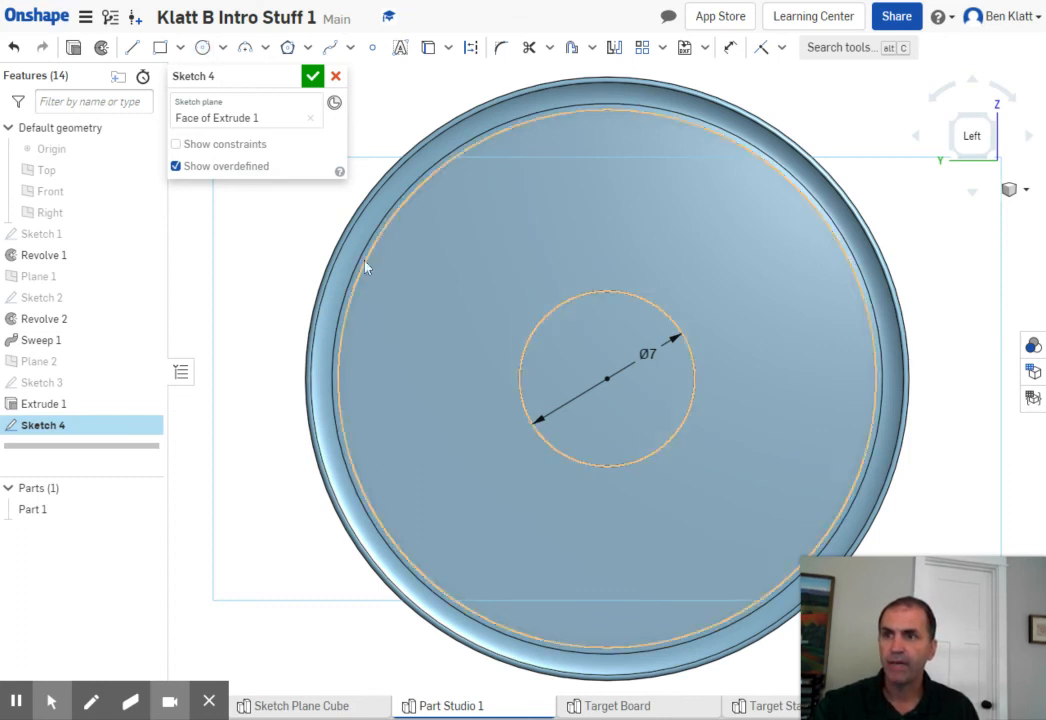
- Convert the 7 in circle at the disc's center to construction geometry and clear the selection
click(566, 305)
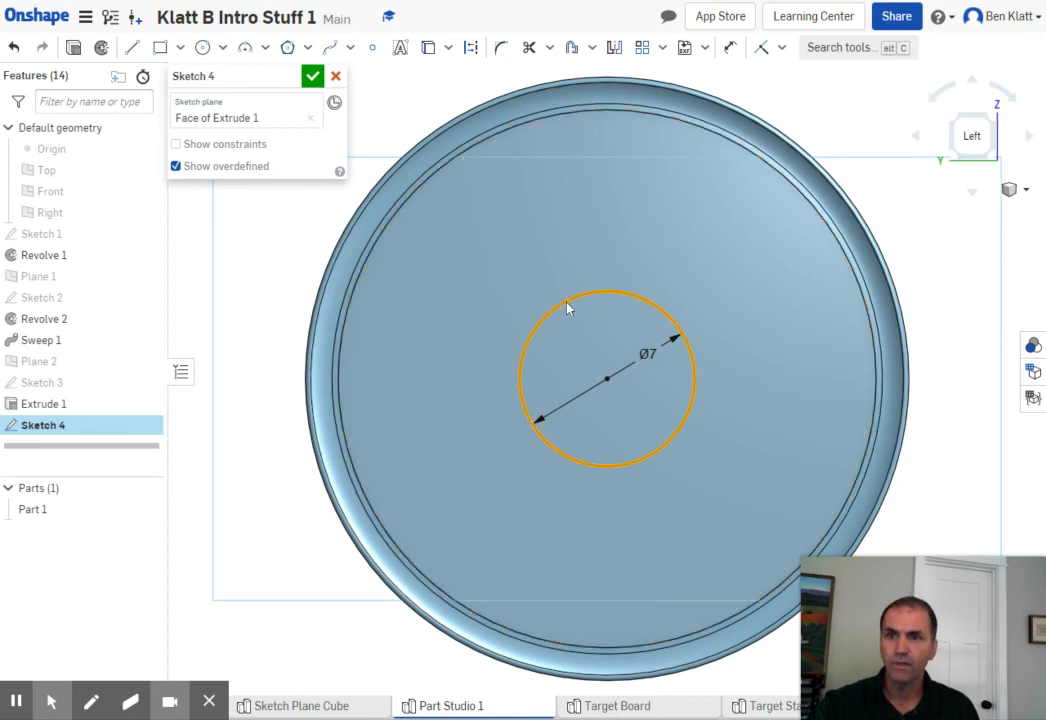
click(470, 55)
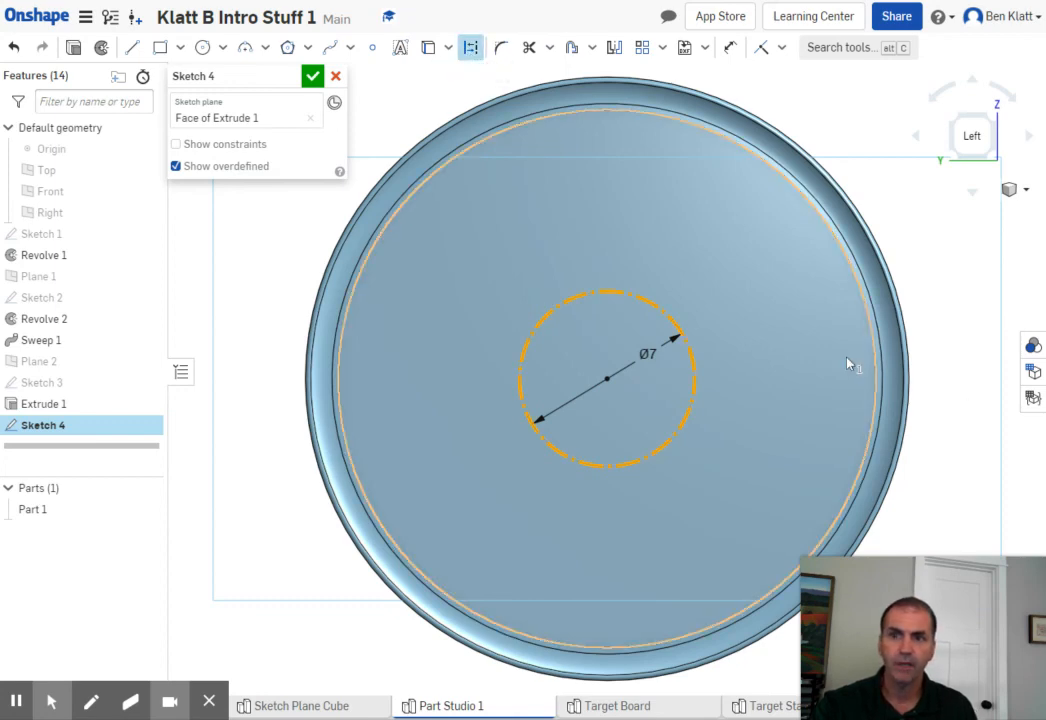
click(927, 290)
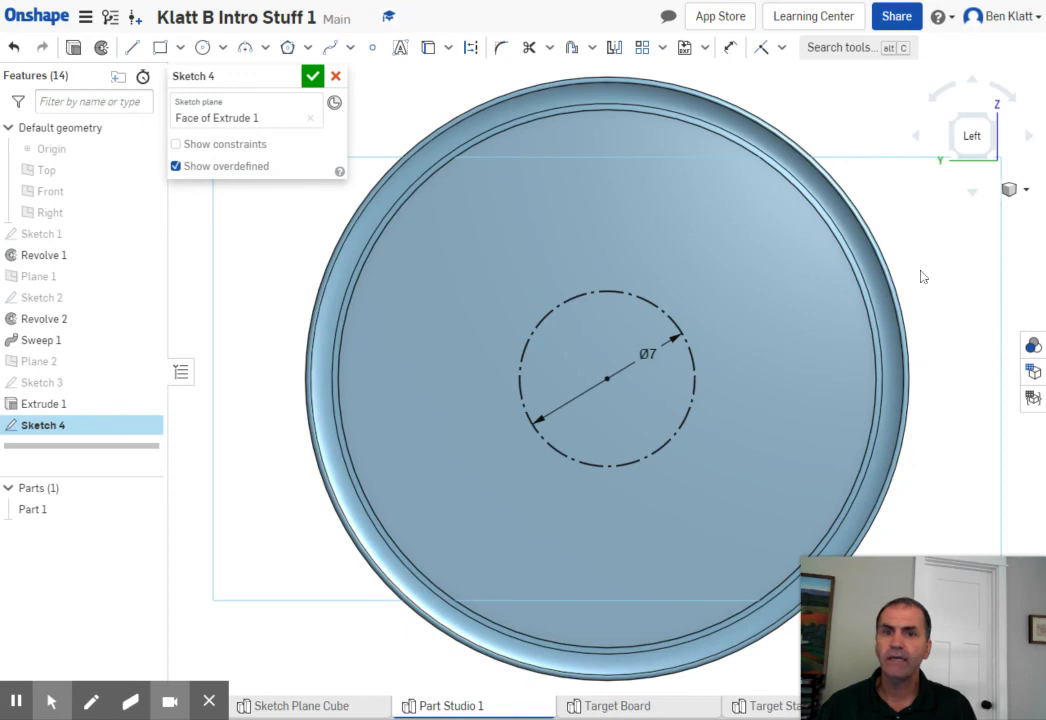
- Sketch a V of two lines, each about 6.7 in long, from the disc's upper edge to a point just above the construction circle, and finish the sketch
mouse_move(922, 252)
middle_down()
mouse_move(920, 238)
mouse_move(919, 294)
middle_up()
mouse_move(918, 293)
right_down()
mouse_move(913, 273)
mouse_move(913, 285)
right_up()
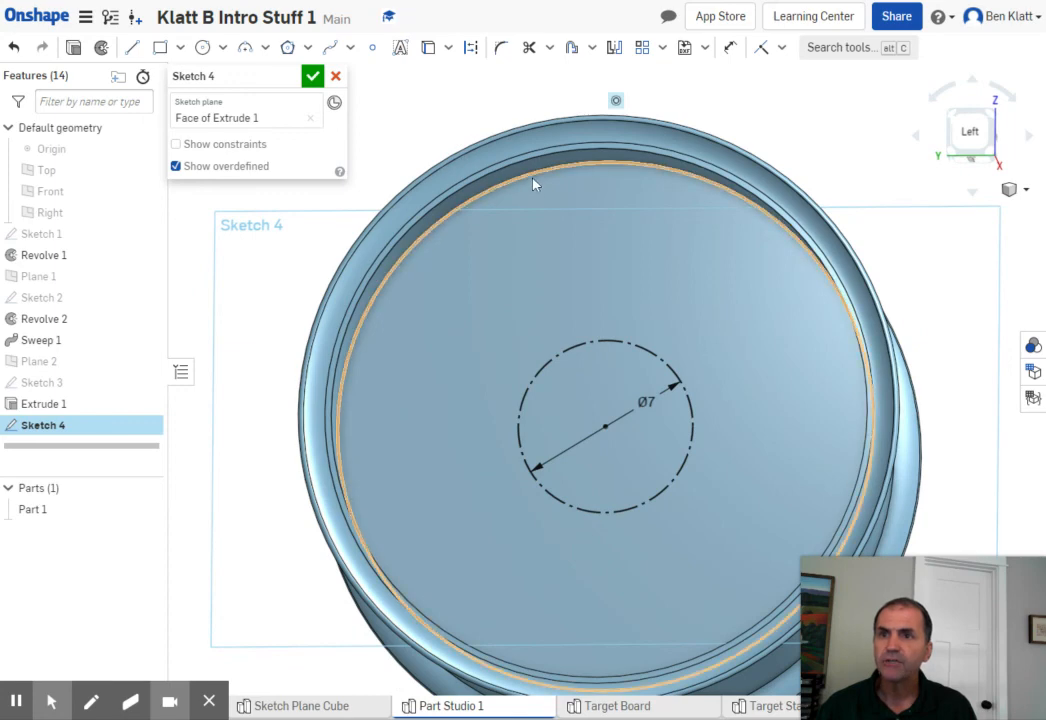
mouse_move(869, 168)
middle_down()
mouse_move(876, 194)
mouse_move(865, 190)
middle_up()
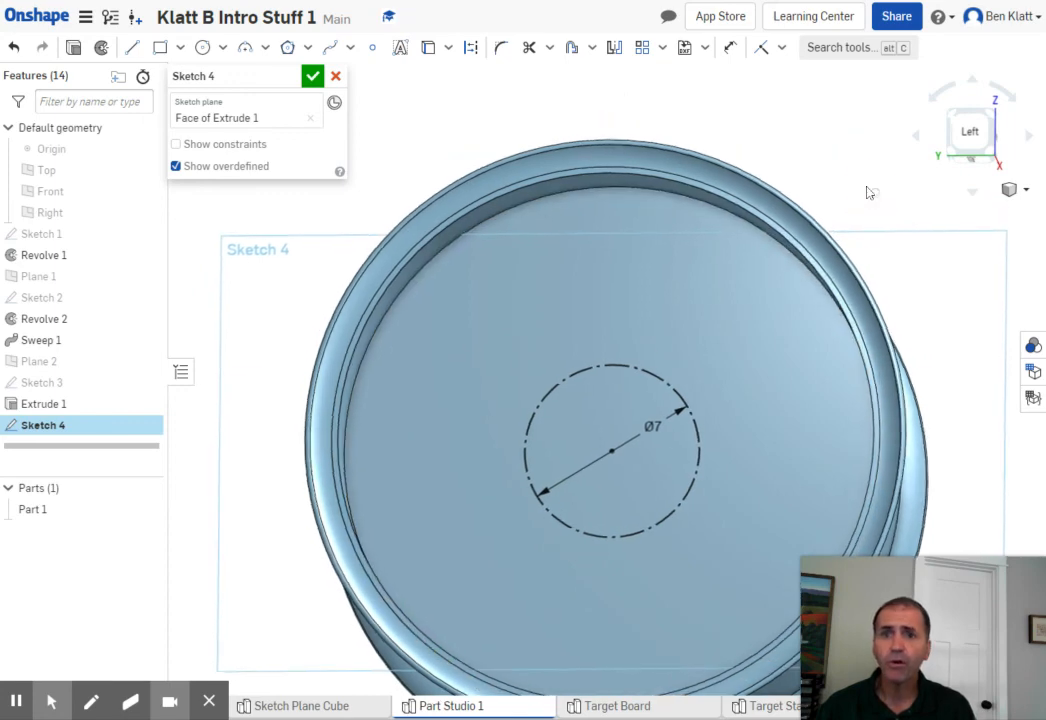
right_drag(862, 190, 855, 204)
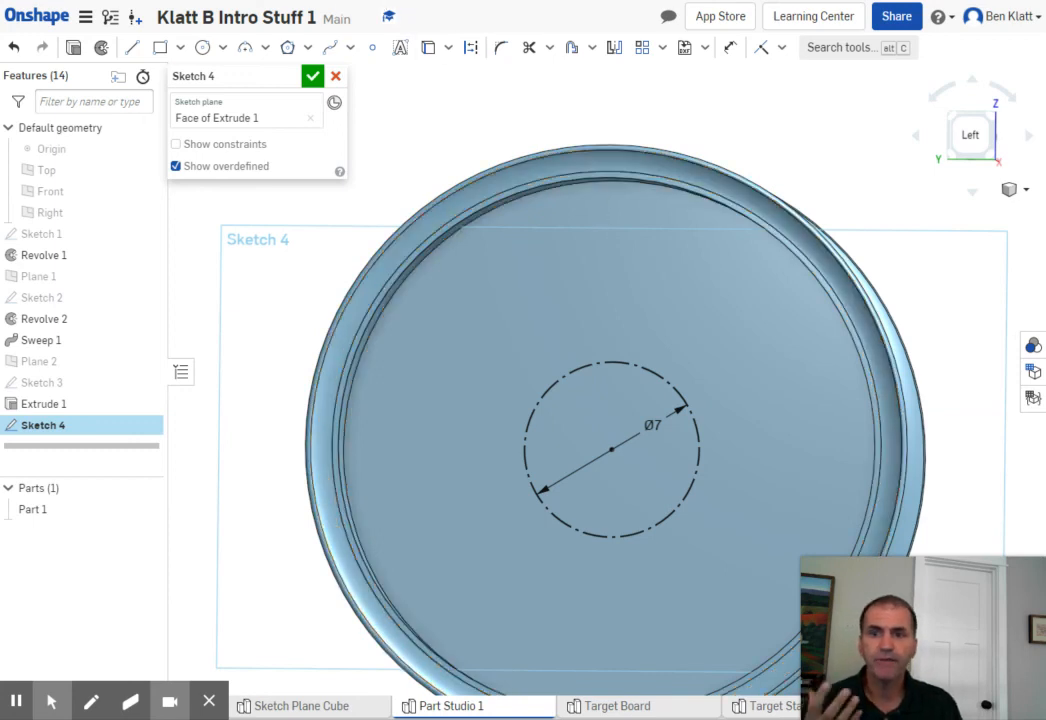
click(131, 52)
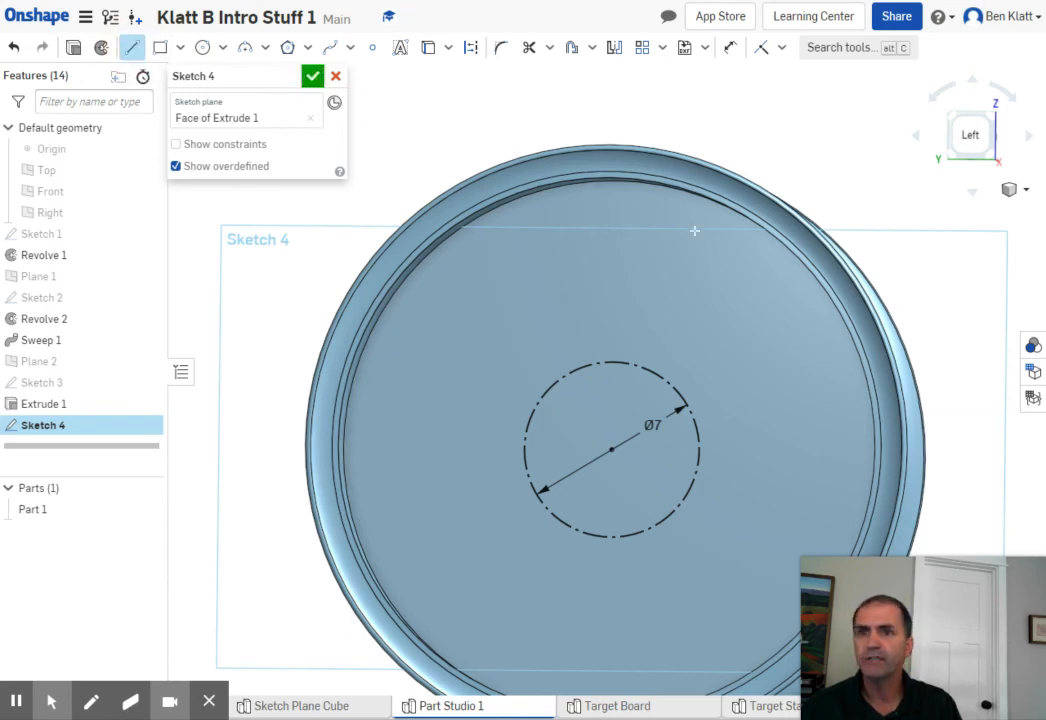
click(558, 189)
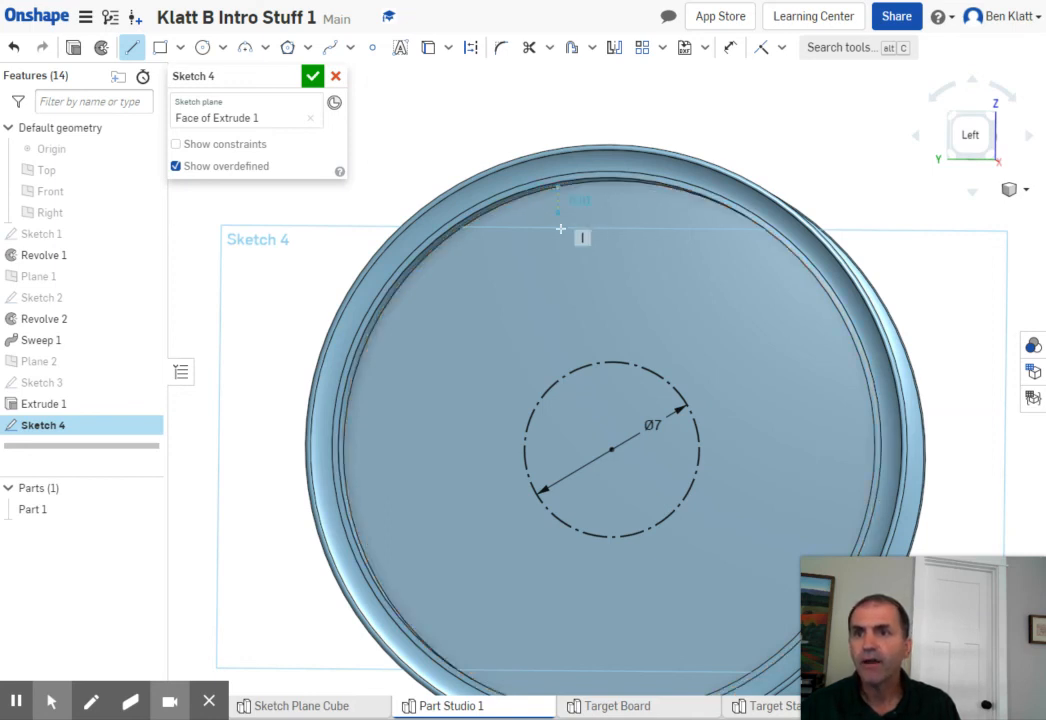
click(615, 344)
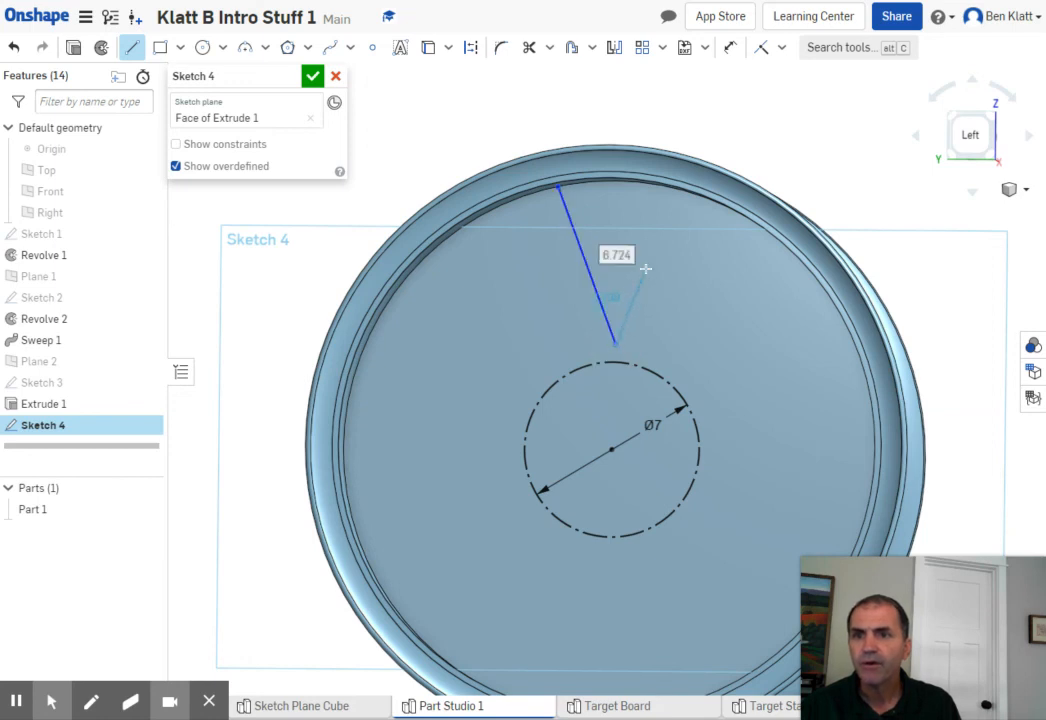
click(675, 189)
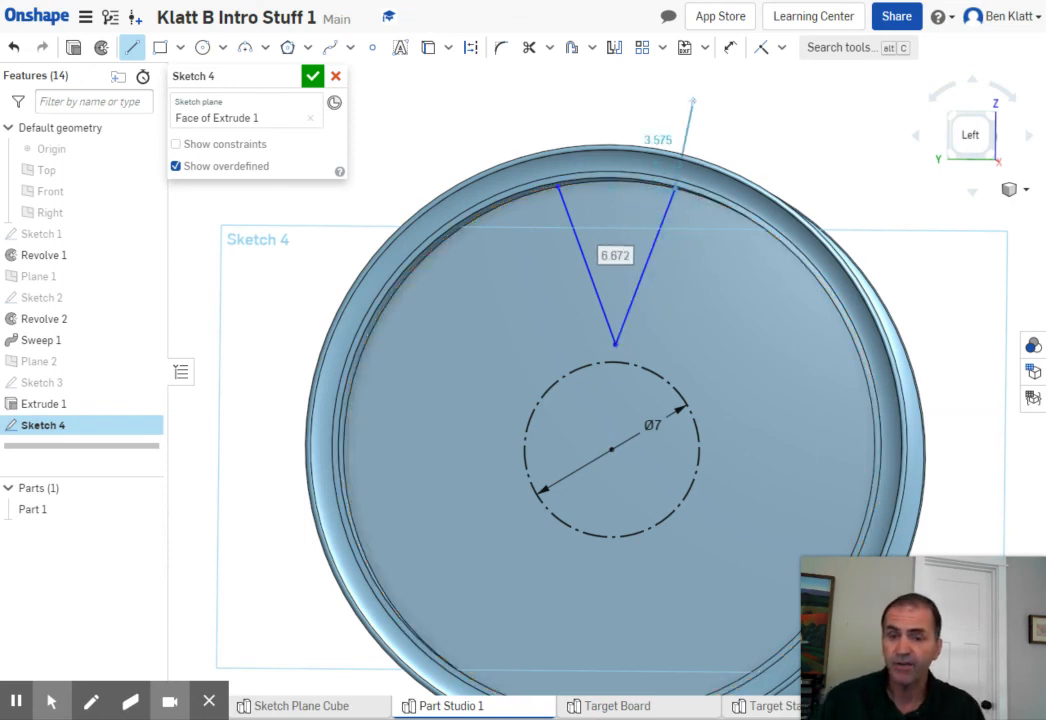
key(Escape)
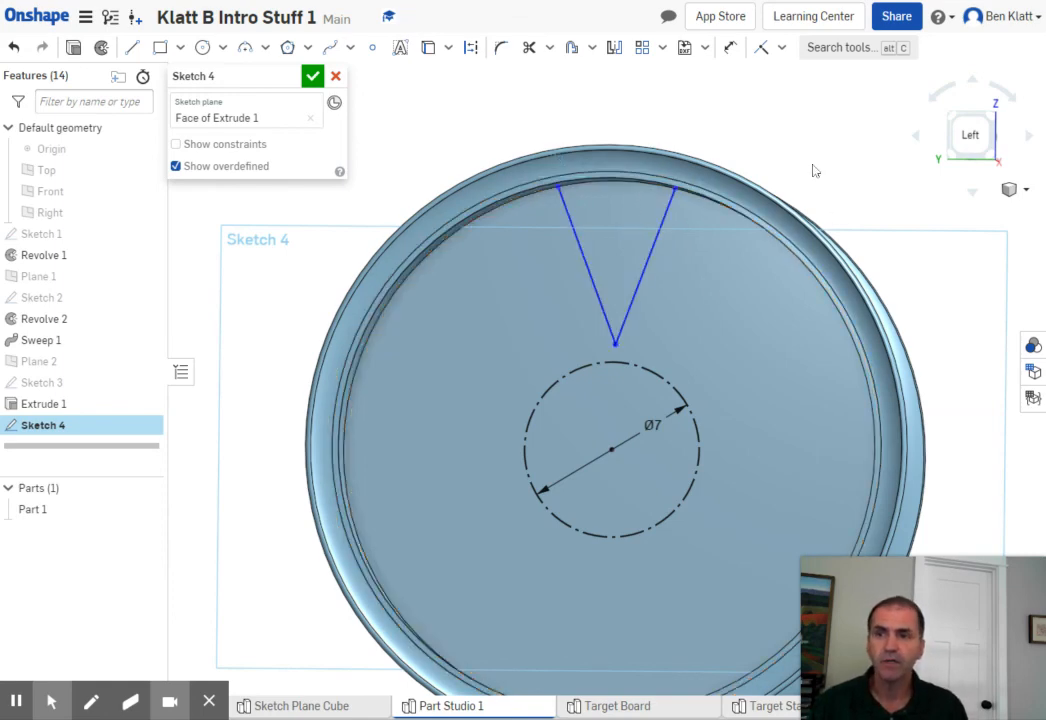
click(312, 76)
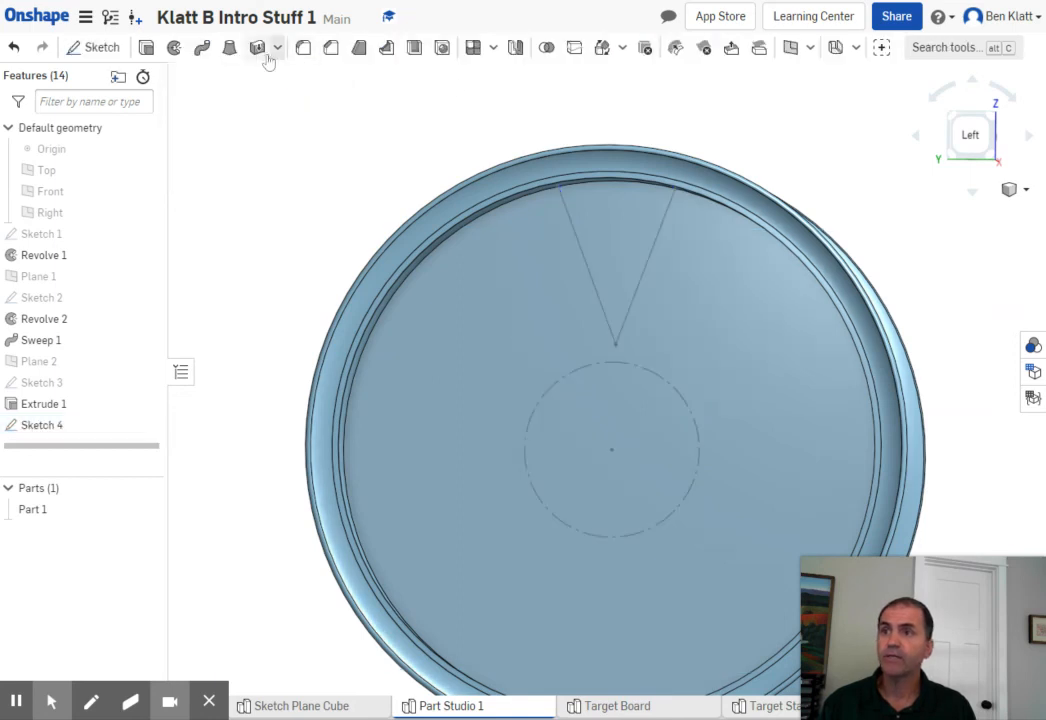
- Extrude the V-shaped wedge region as a Remove cut with end type Through all
click(147, 48)
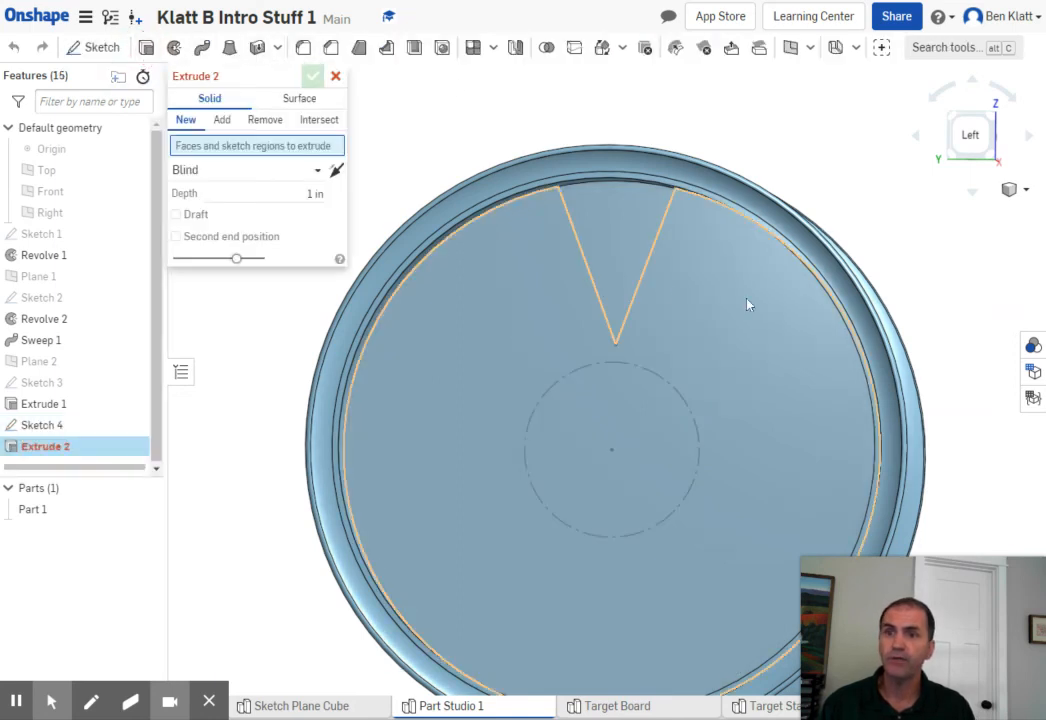
click(605, 246)
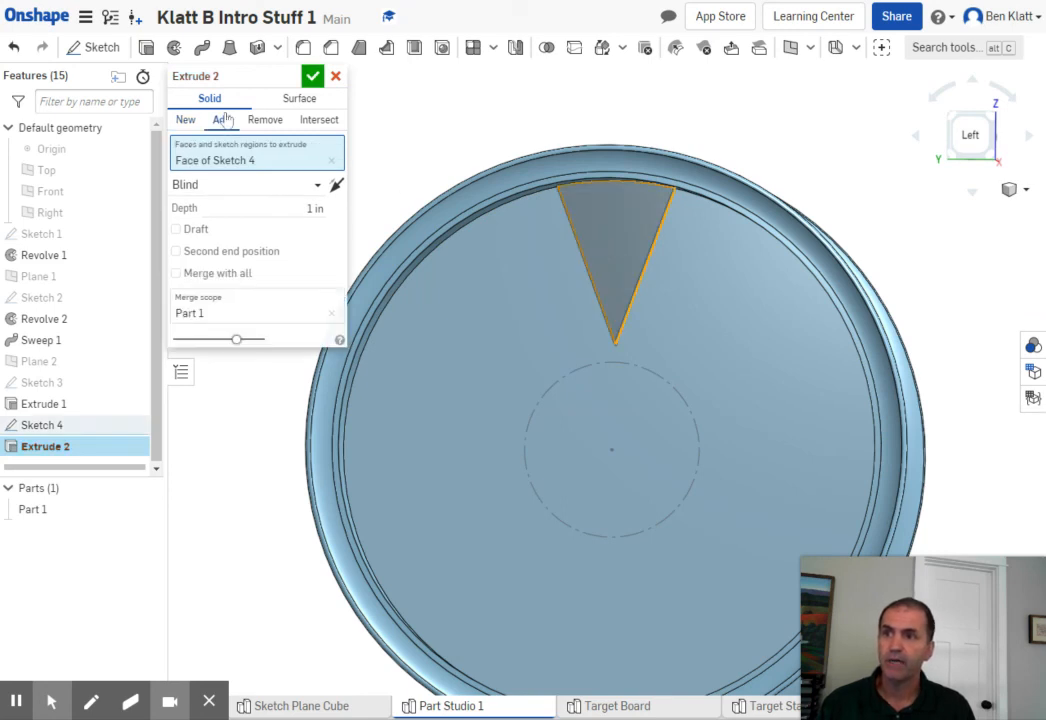
click(264, 120)
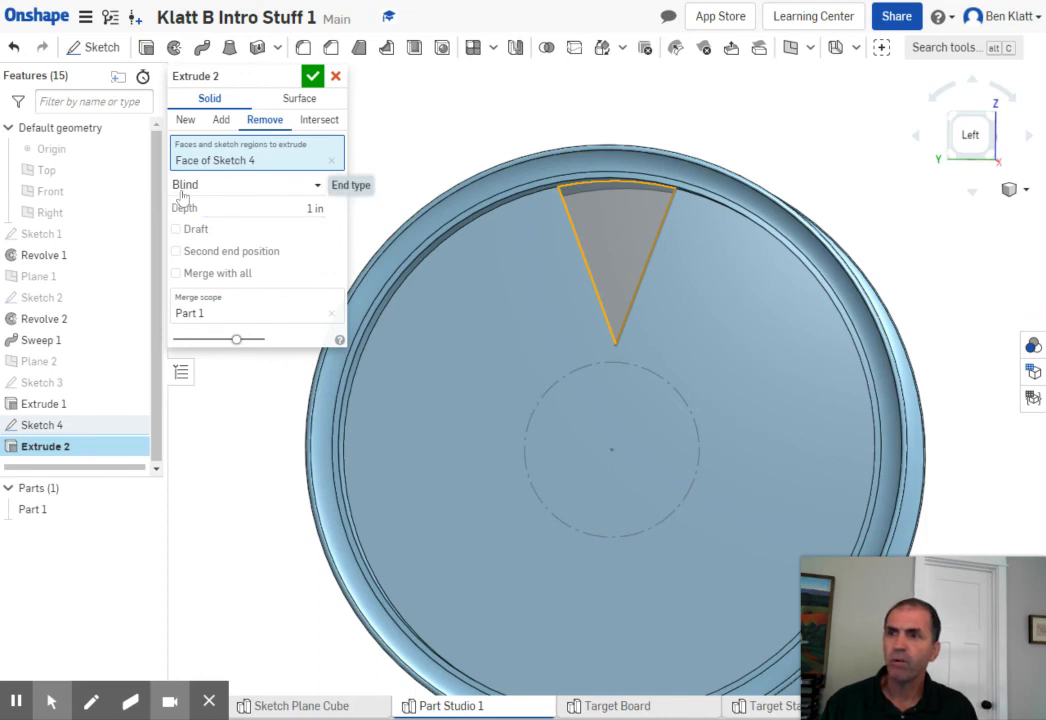
click(317, 190)
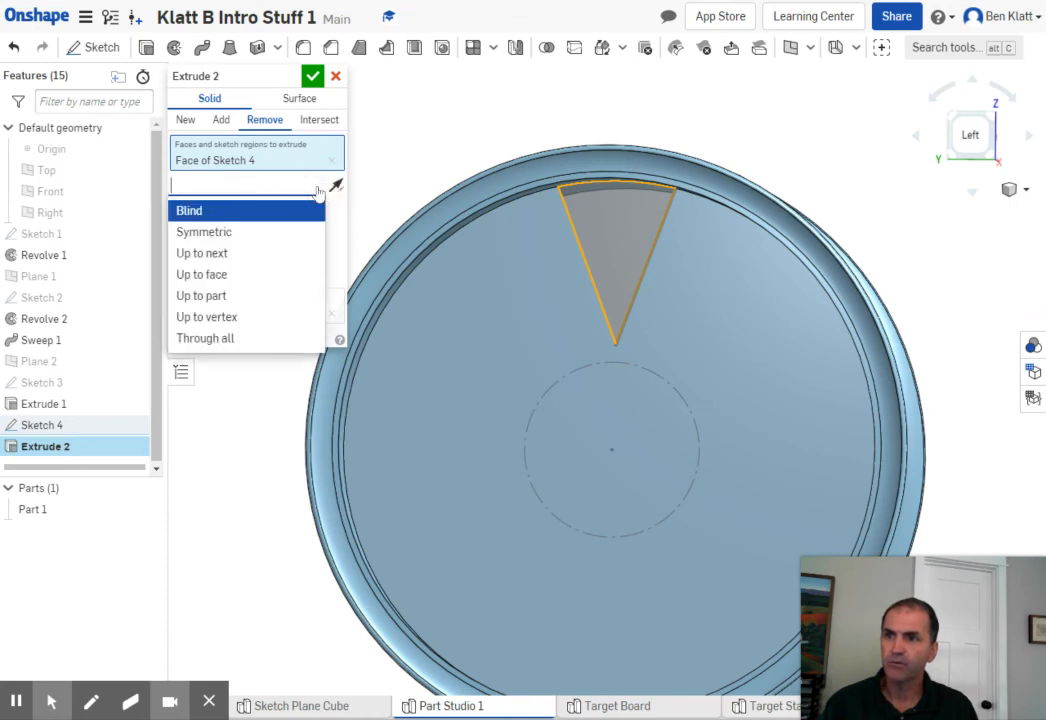
click(199, 341)
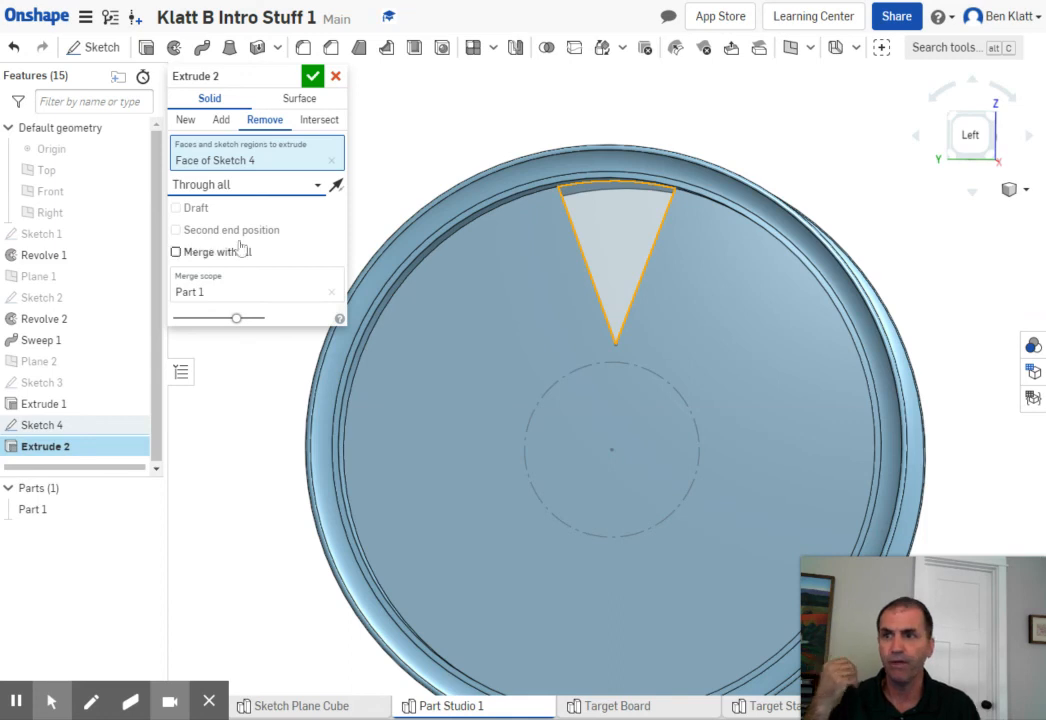
click(311, 80)
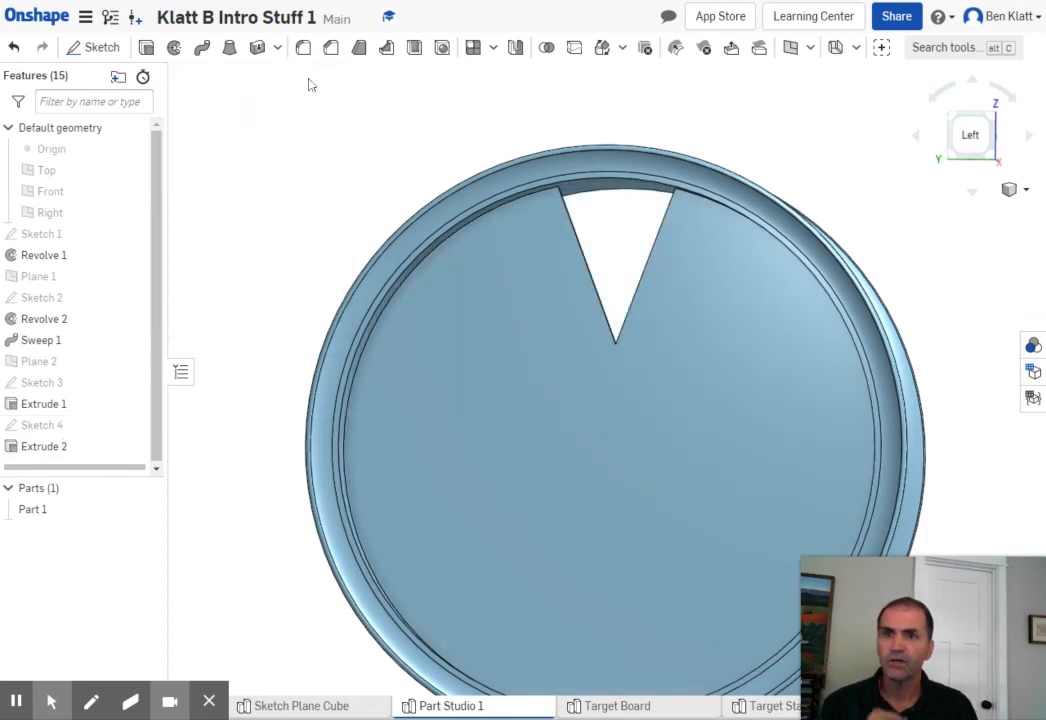
- Try a circular part pattern of Part 1 about the disc's circular edge with 4 equally spaced instances over 360 deg, and undo it
scroll(692, 189, down, 3)
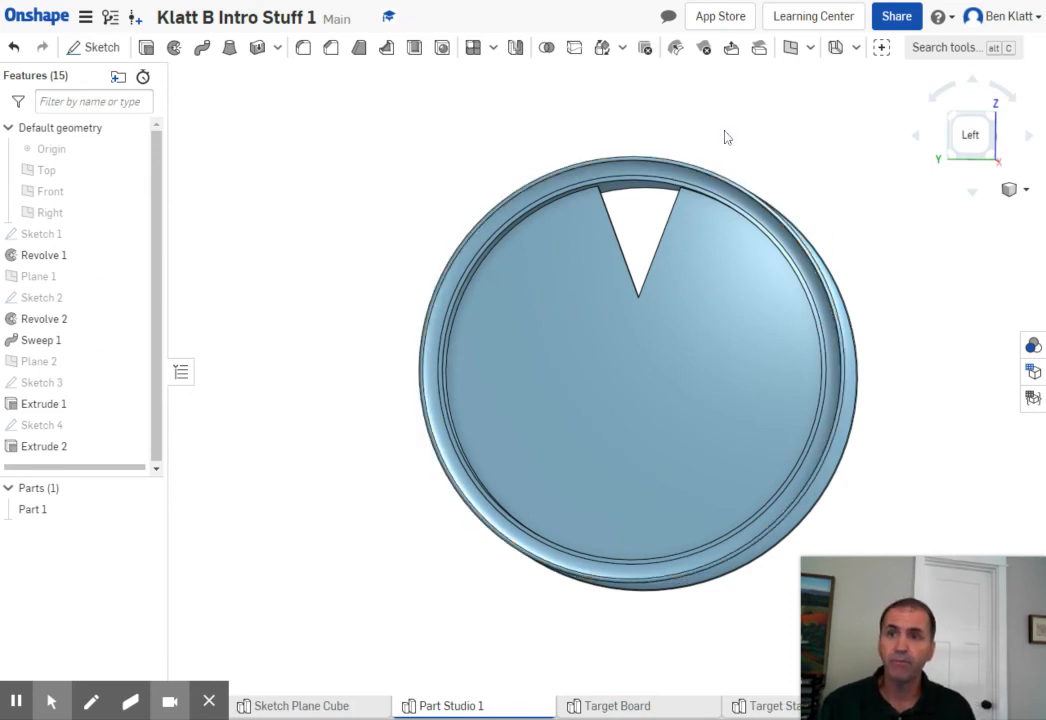
mouse_move(716, 136)
right_down()
mouse_move(726, 126)
mouse_move(716, 128)
right_up()
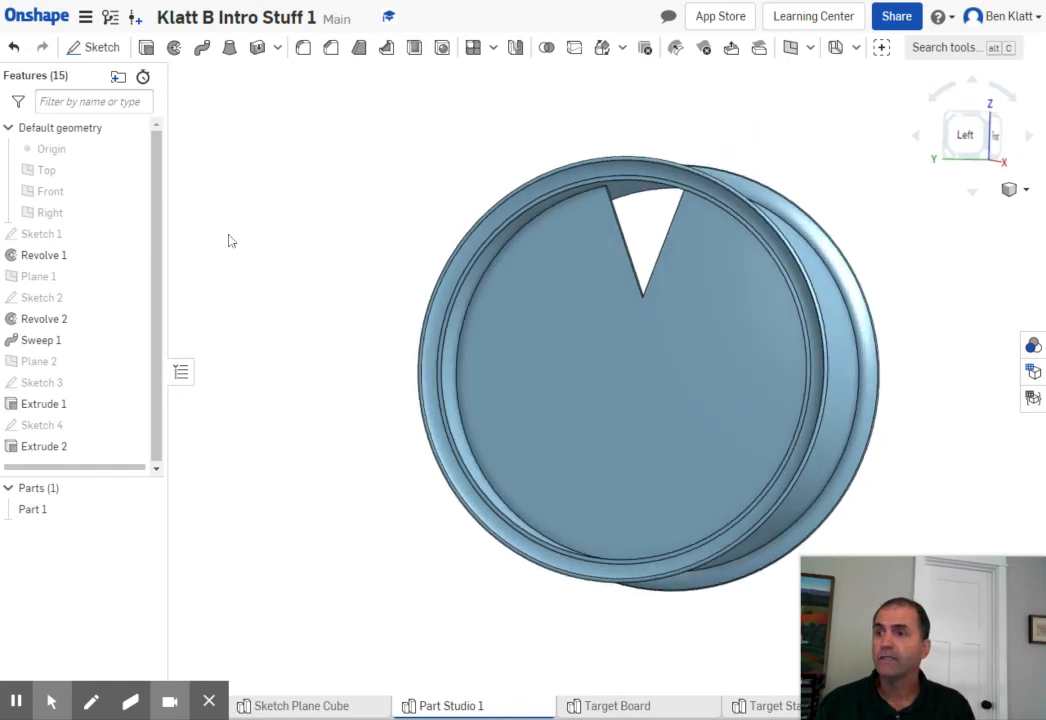
click(33, 452)
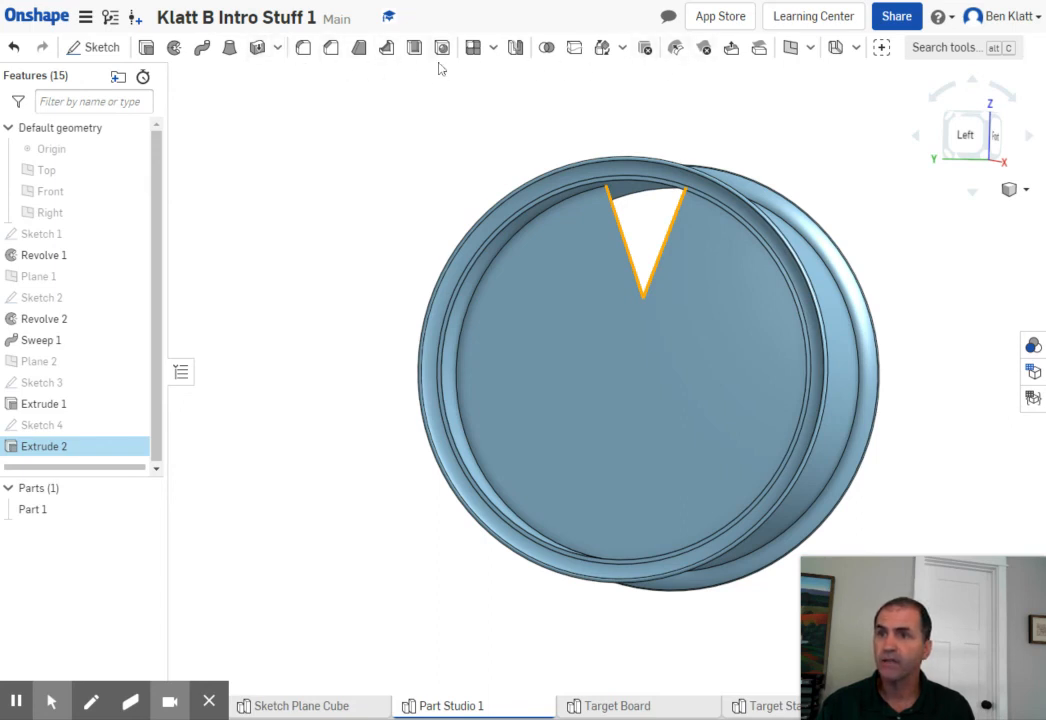
click(494, 49)
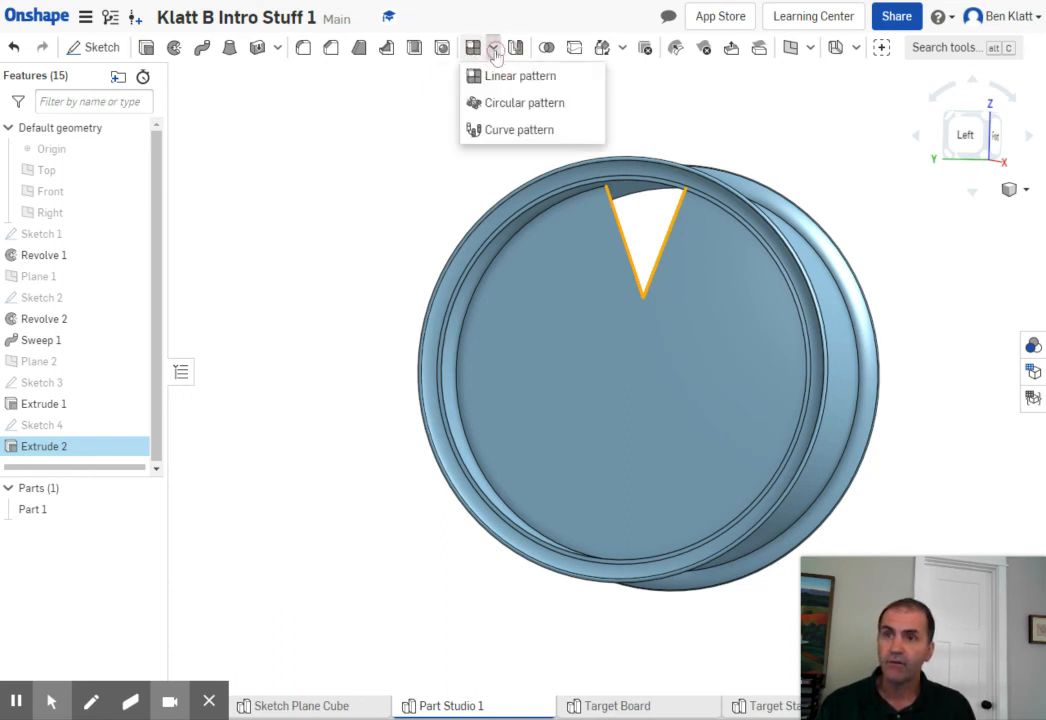
click(504, 108)
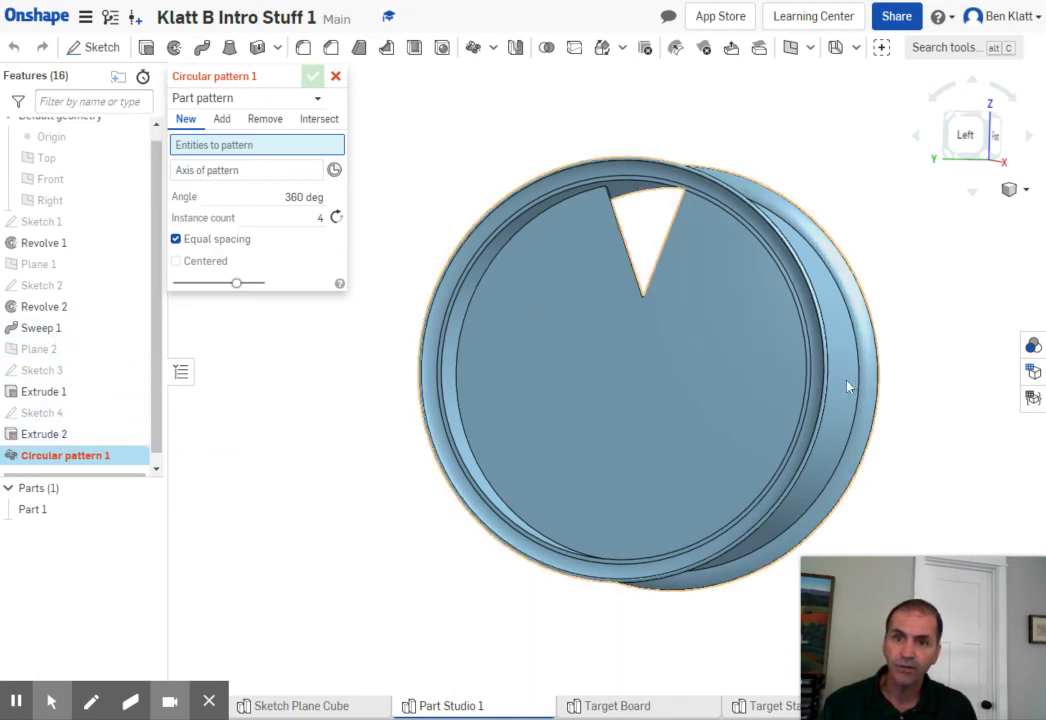
click(870, 398)
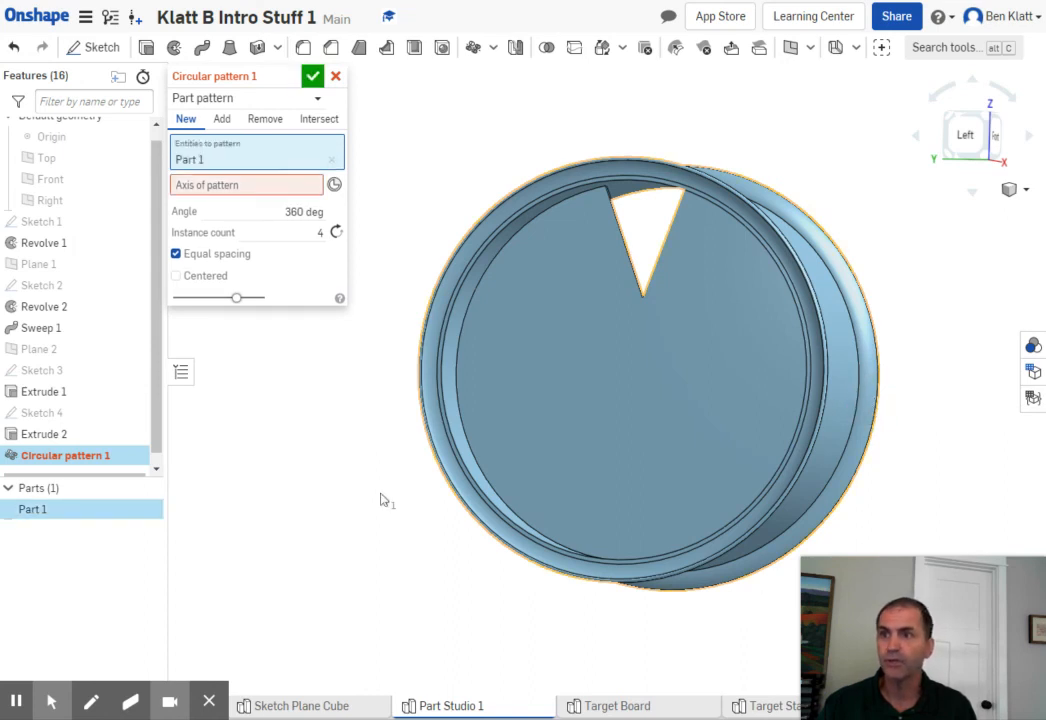
click(221, 188)
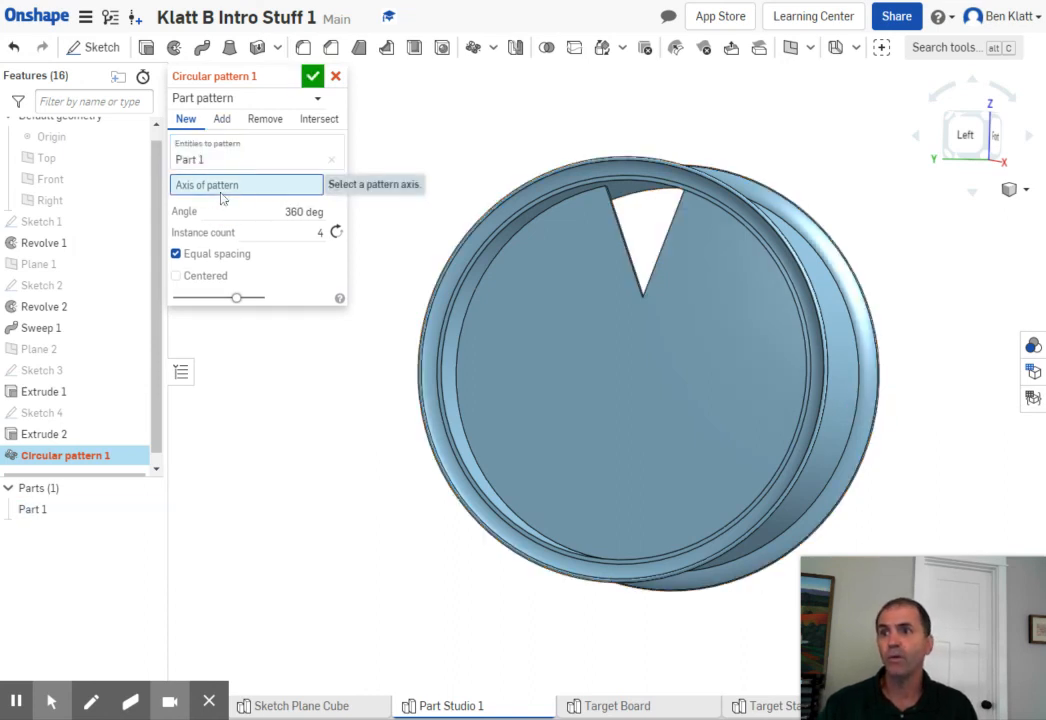
click(457, 352)
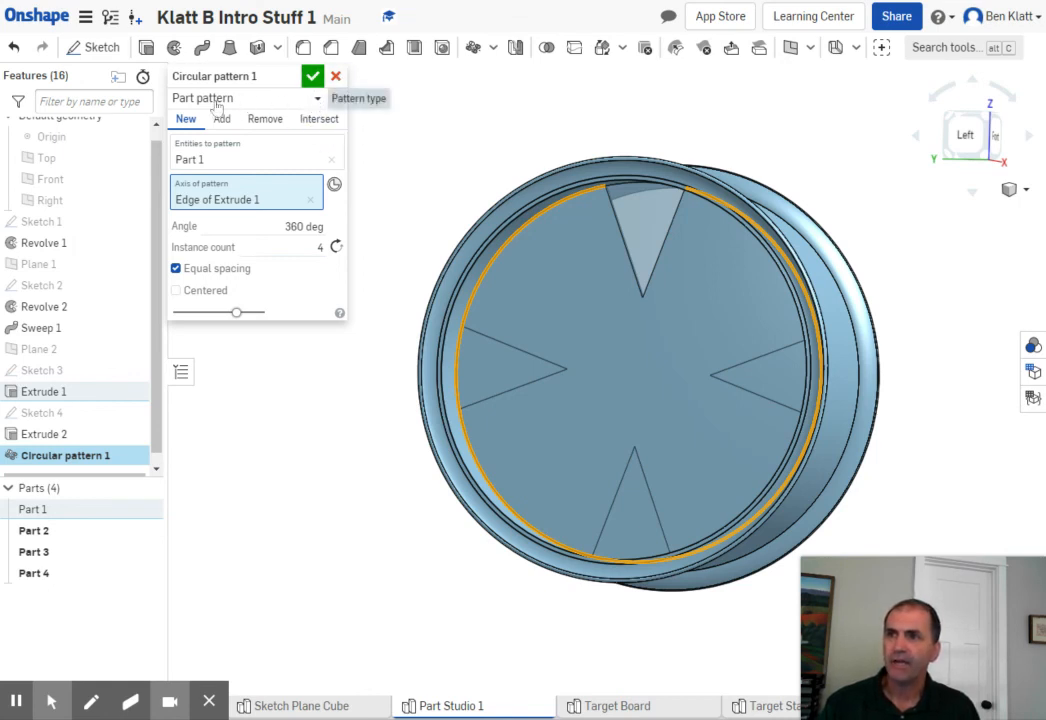
click(316, 97)
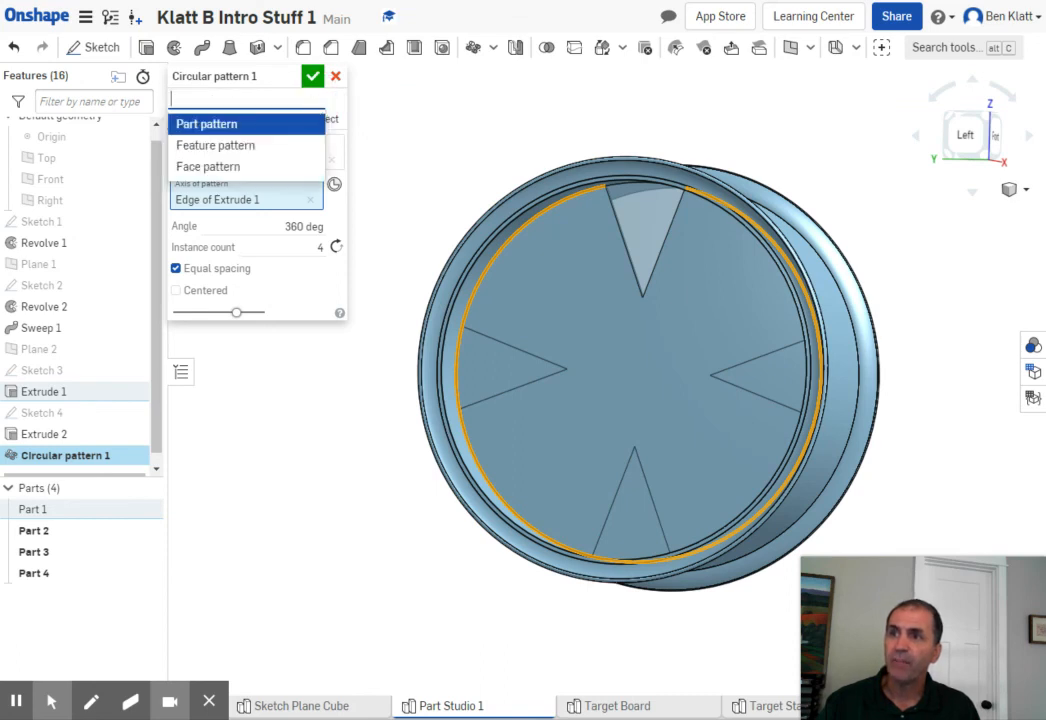
click(188, 124)
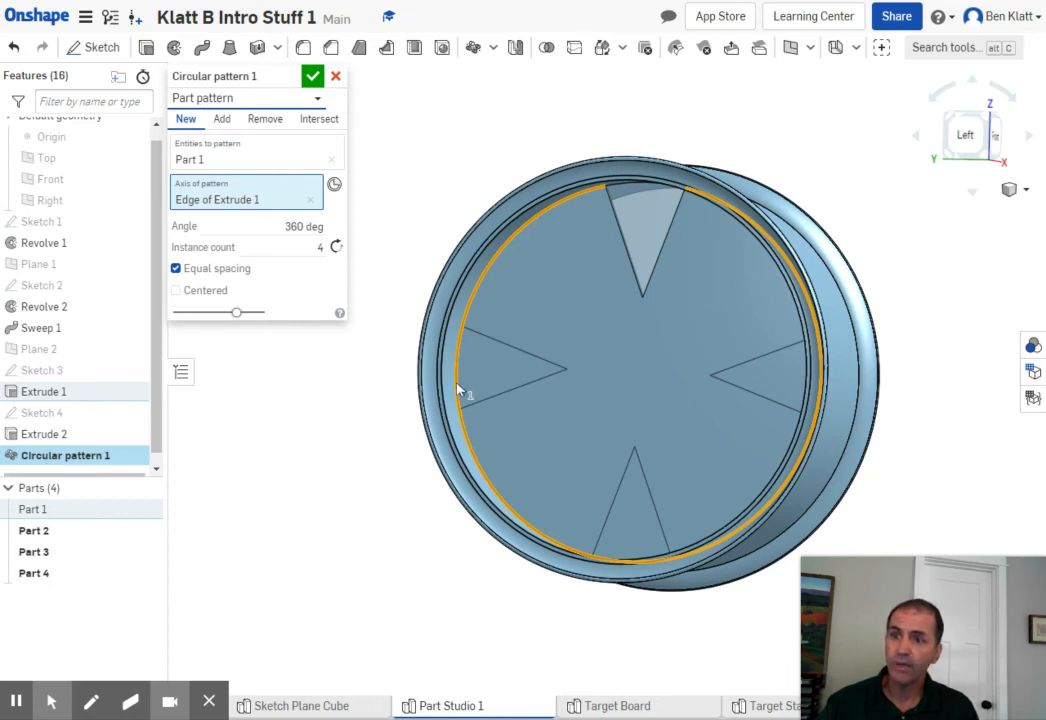
click(313, 77)
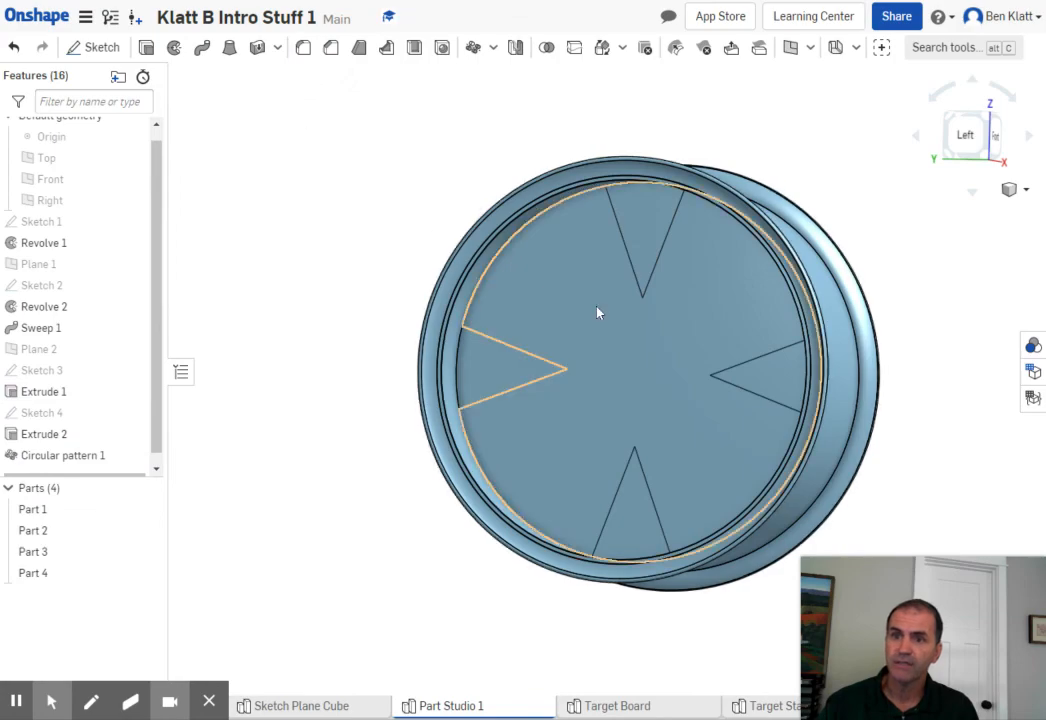
right_drag(937, 339, 922, 318)
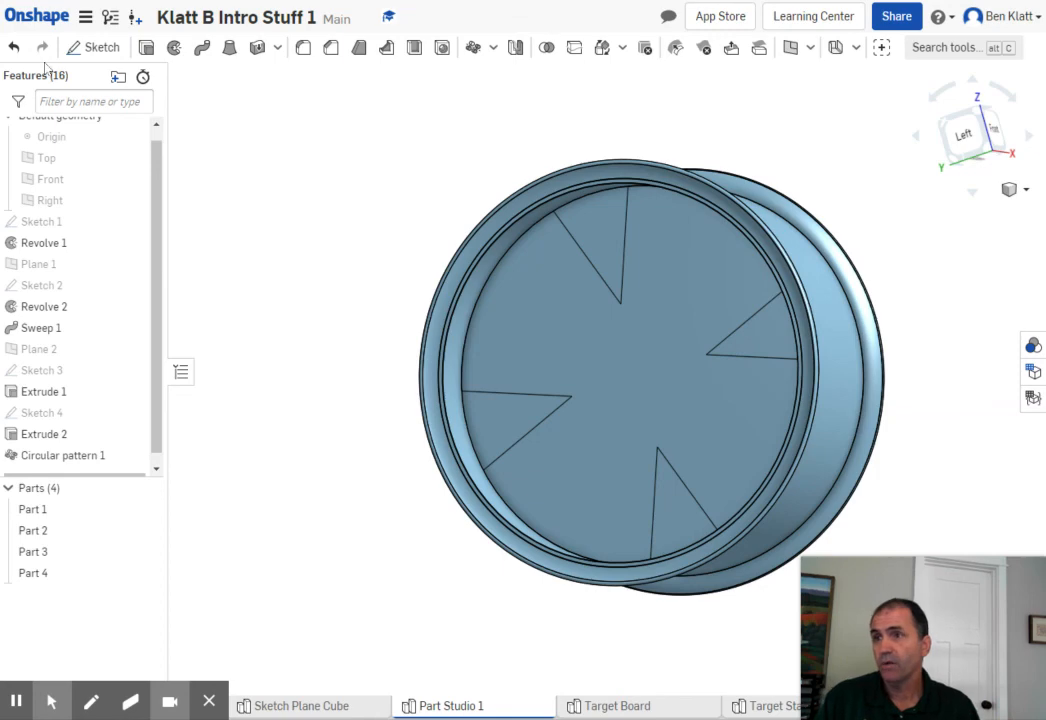
click(13, 48)
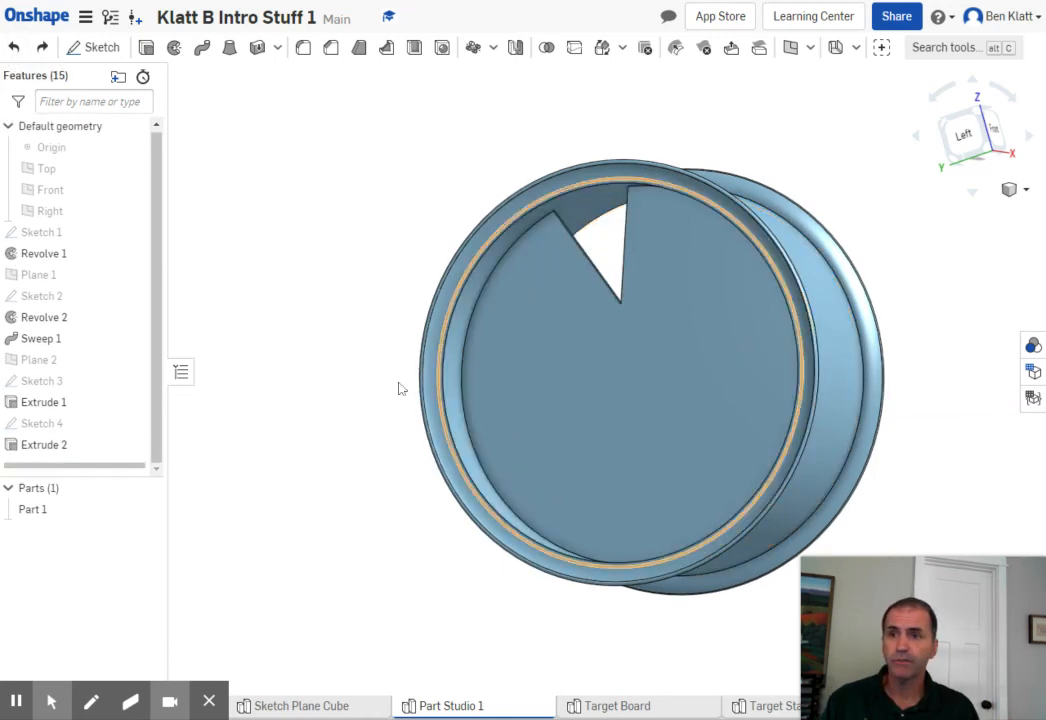
- Set up a circular feature pattern of Extrude 2 using the disc's circular edge as the pattern axis
right_drag(399, 385, 378, 397)
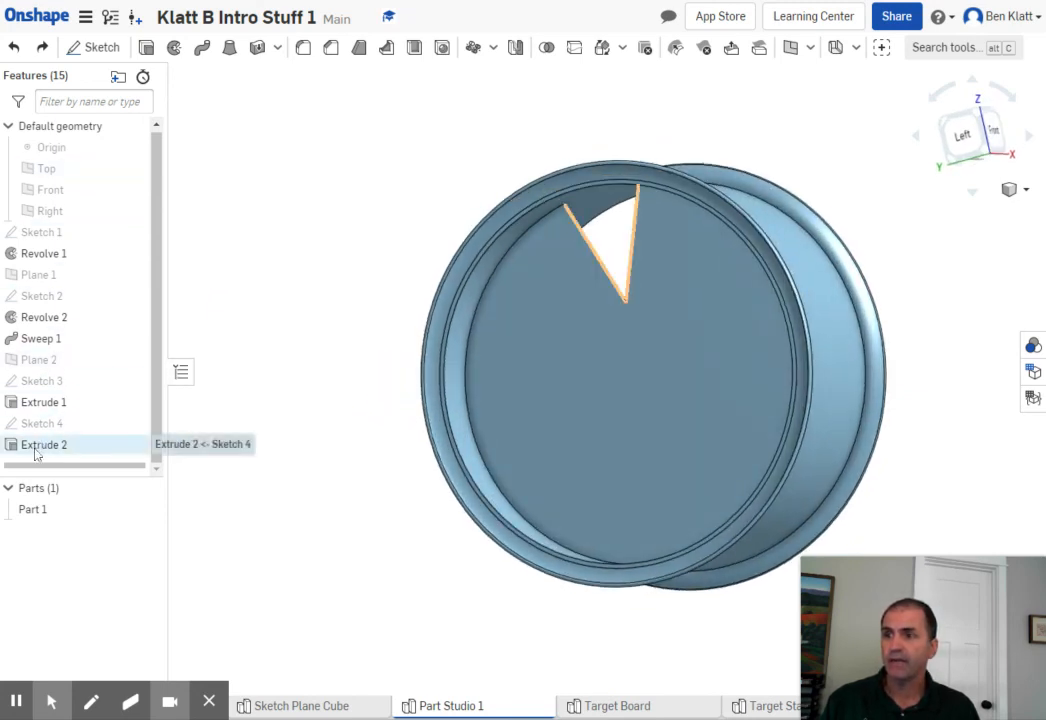
click(473, 47)
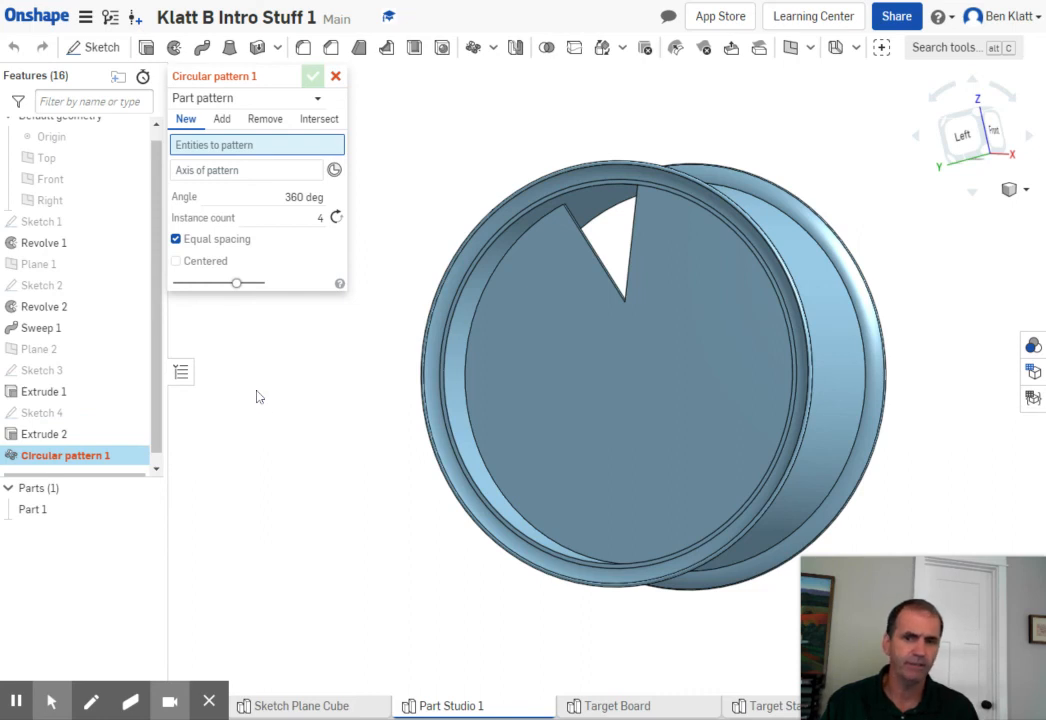
click(318, 99)
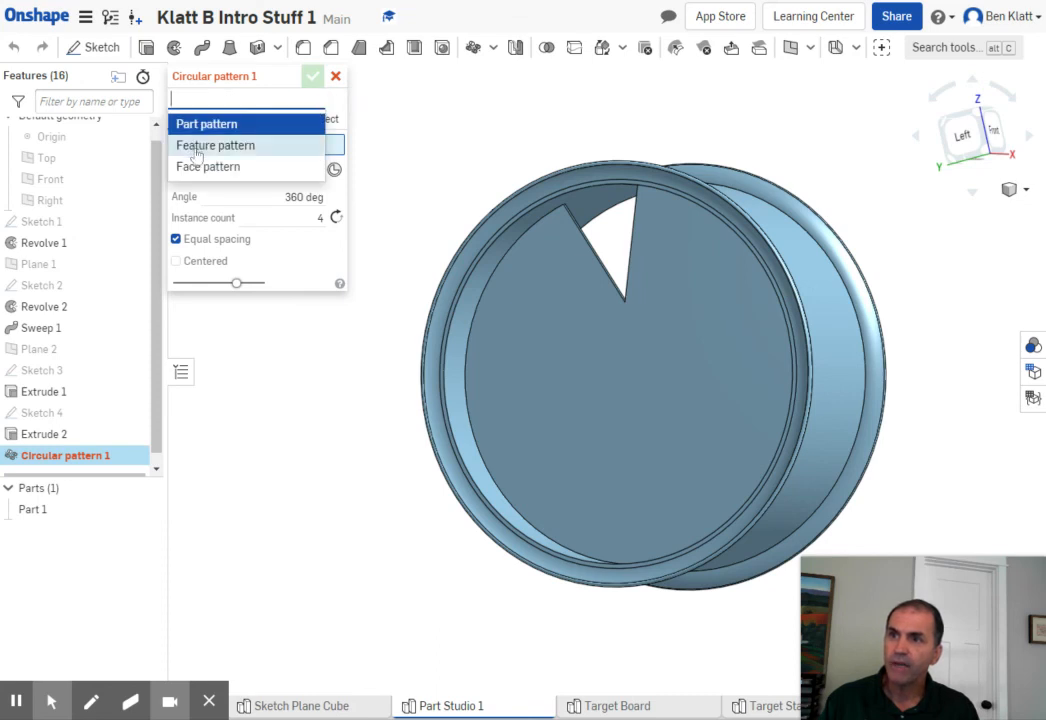
click(205, 148)
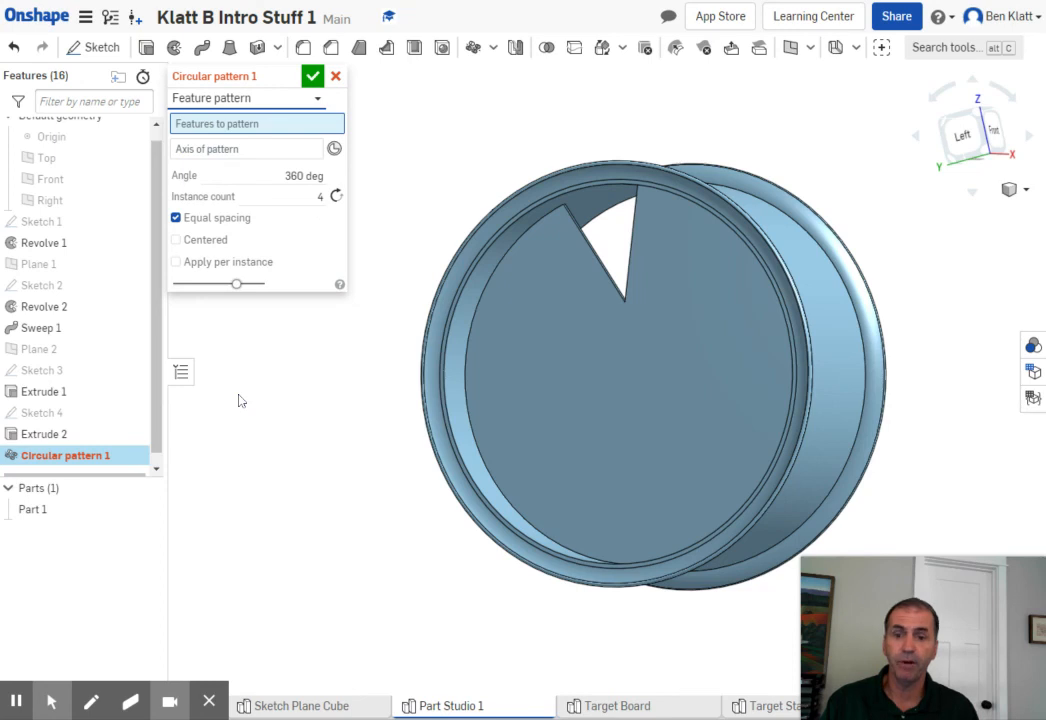
click(33, 435)
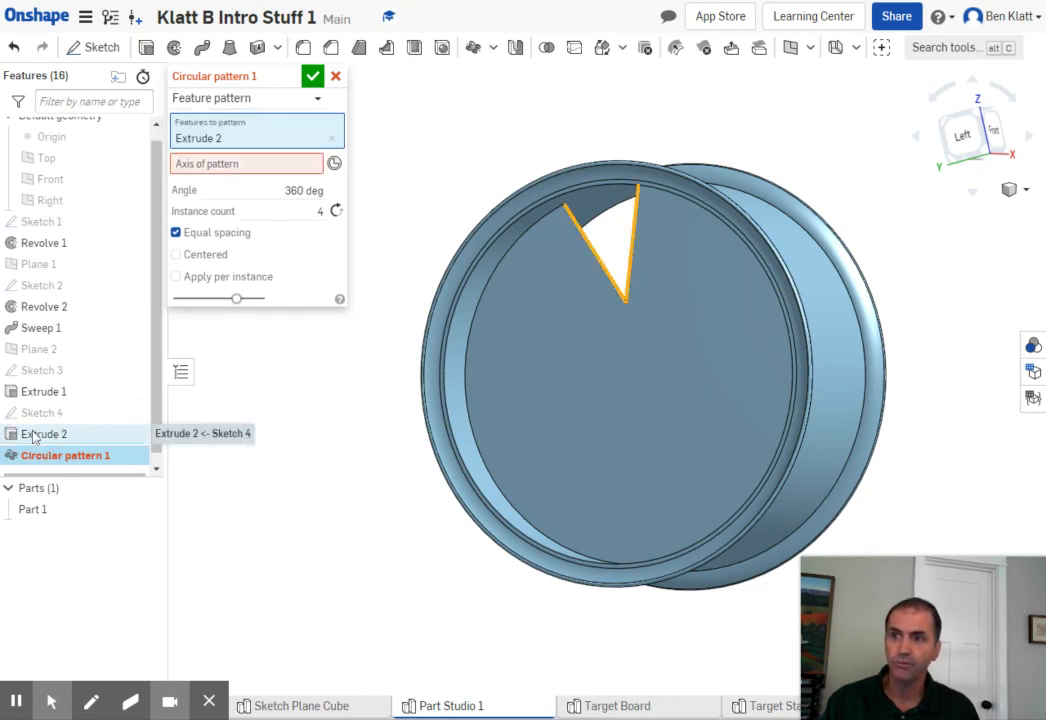
click(211, 166)
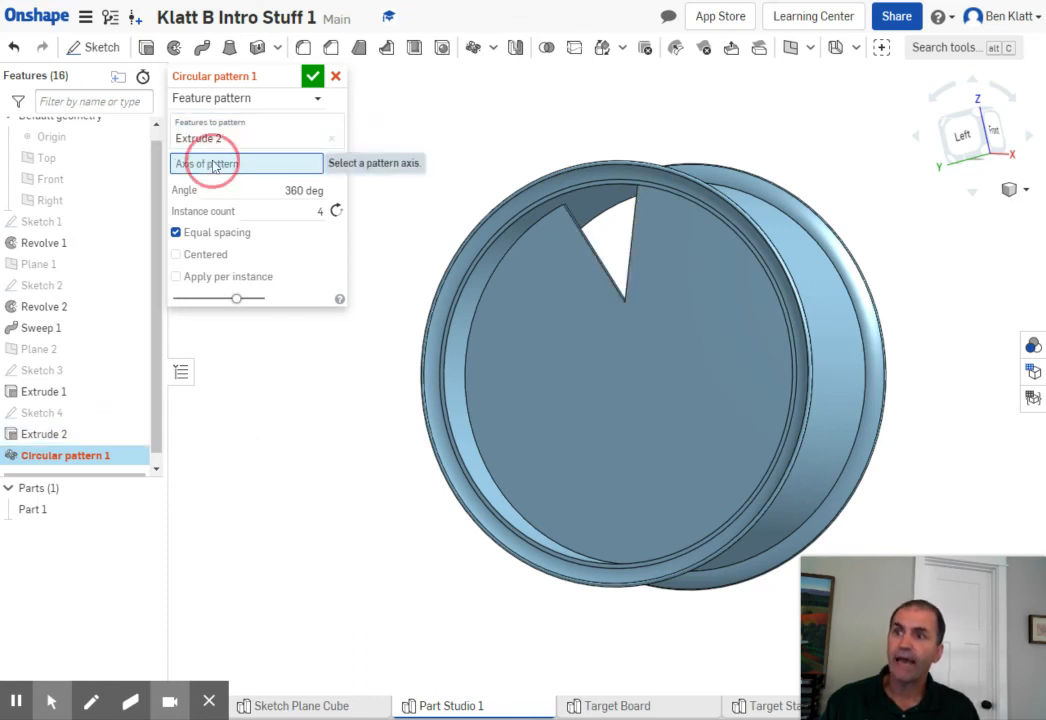
click(472, 410)
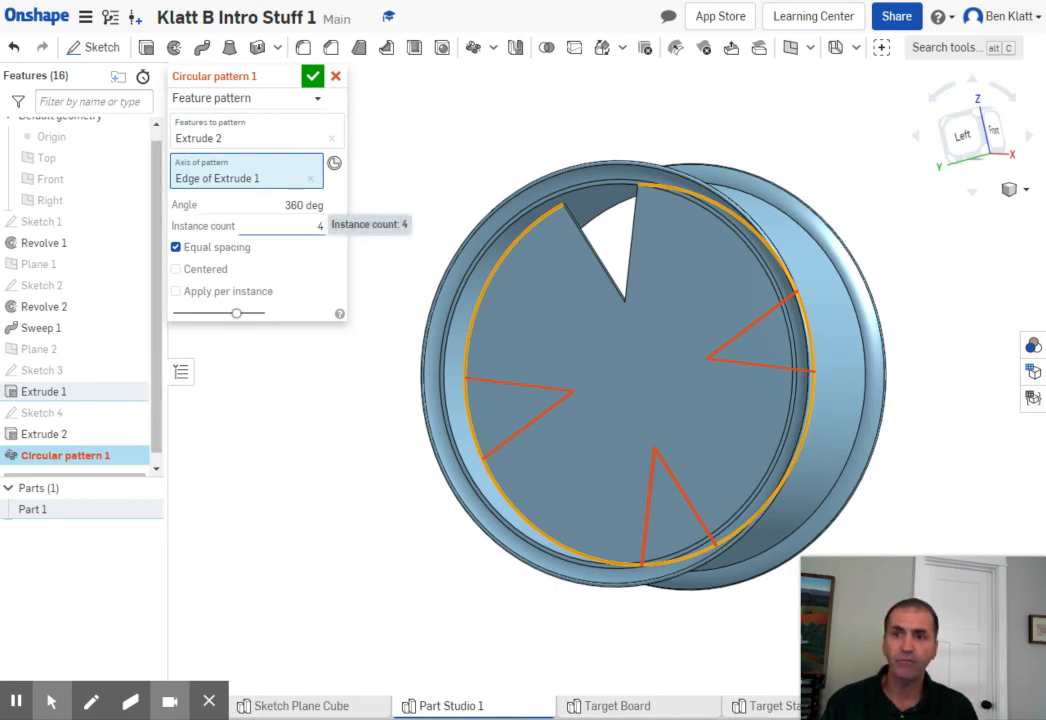
- Set the circular pattern to 7 instances, enable Apply per instance, and accept it
click(316, 226)
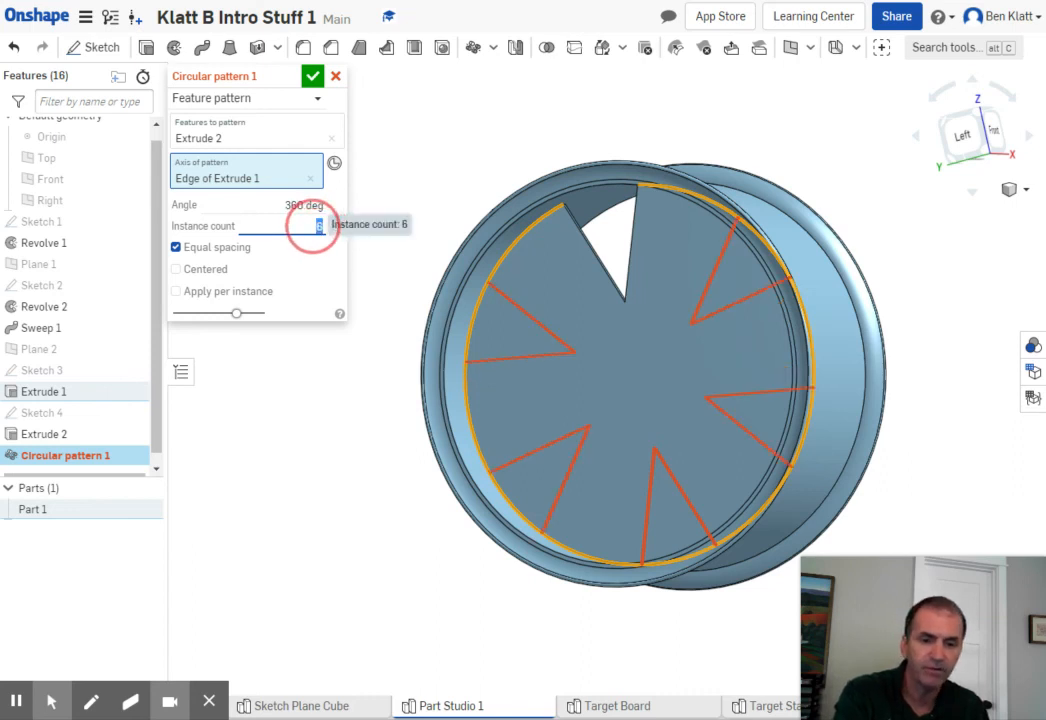
key(Return)
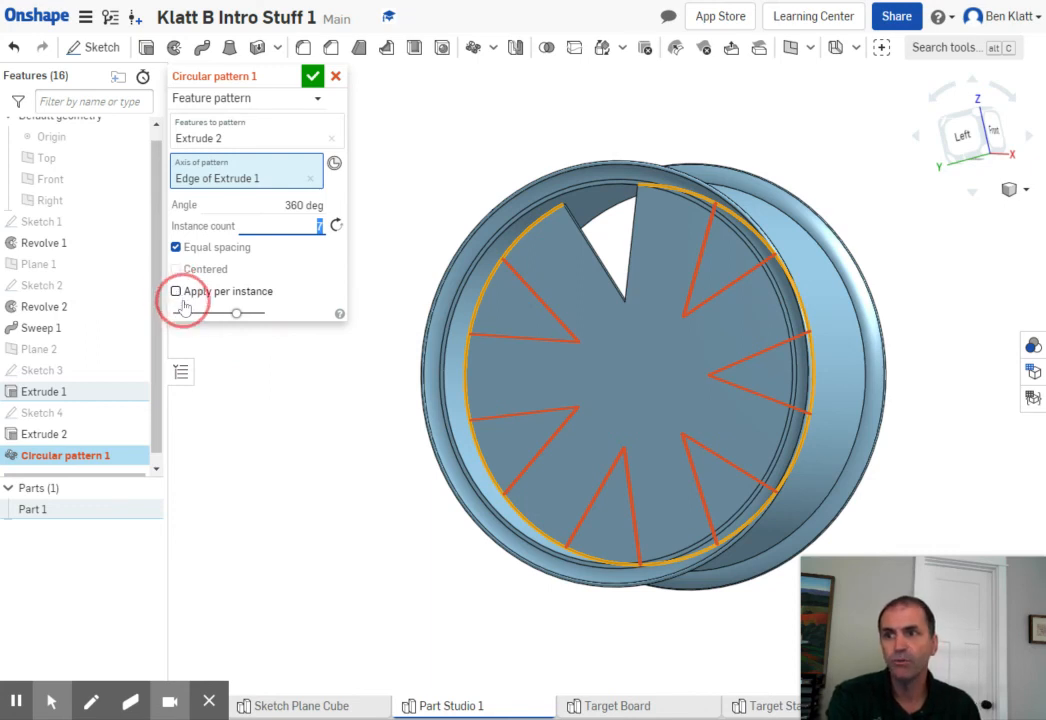
click(176, 292)
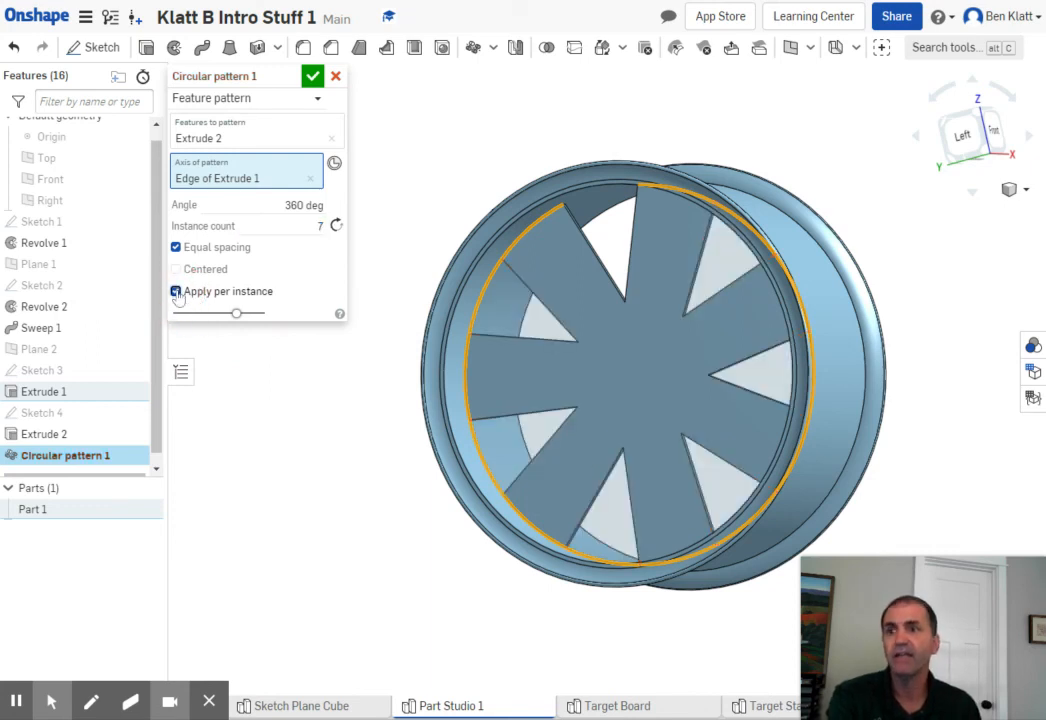
click(315, 80)
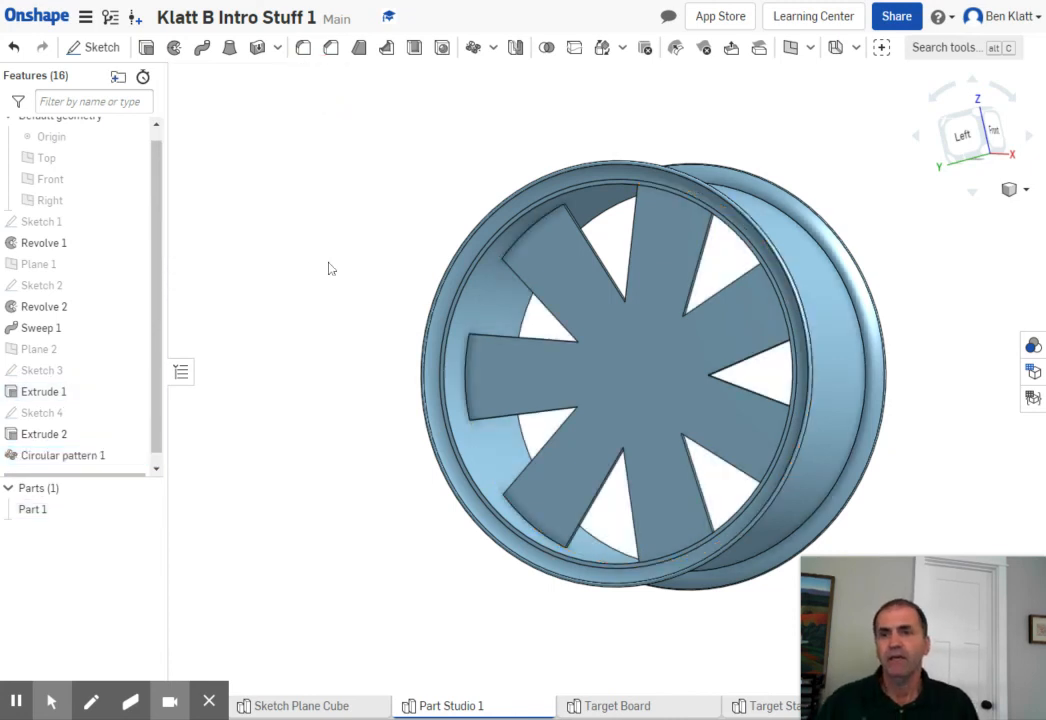
- Delete the circular pattern and the wedge cut Extrude 2 from the model
middle_drag(312, 262, 278, 214)
right_drag(312, 231, 292, 242)
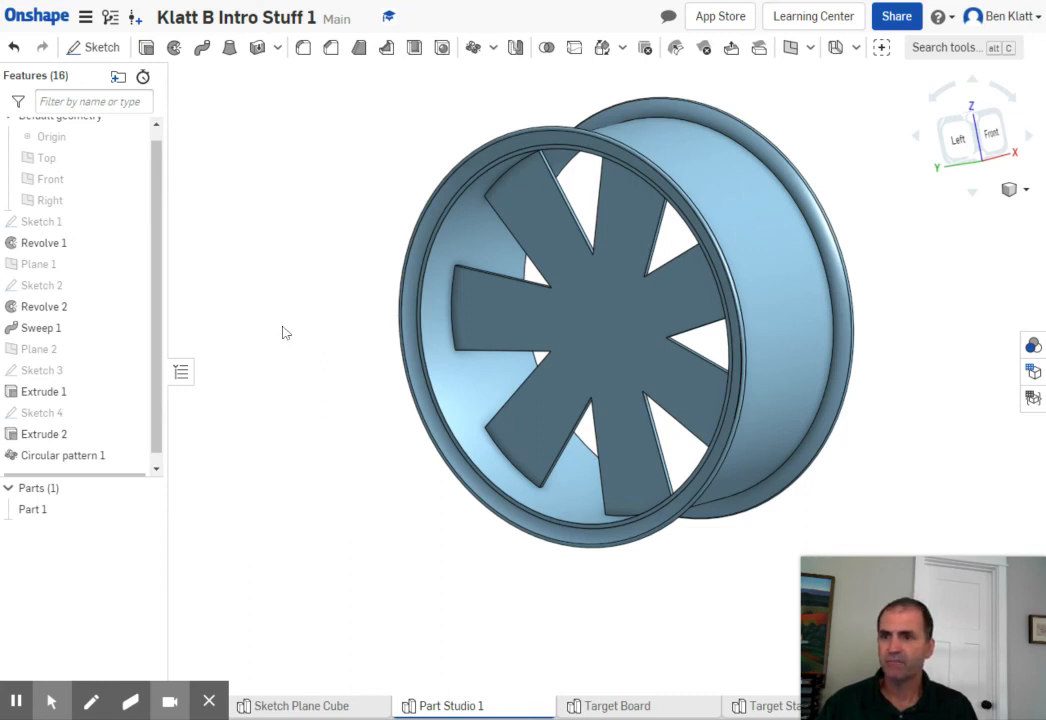
scroll(345, 333, down, 2)
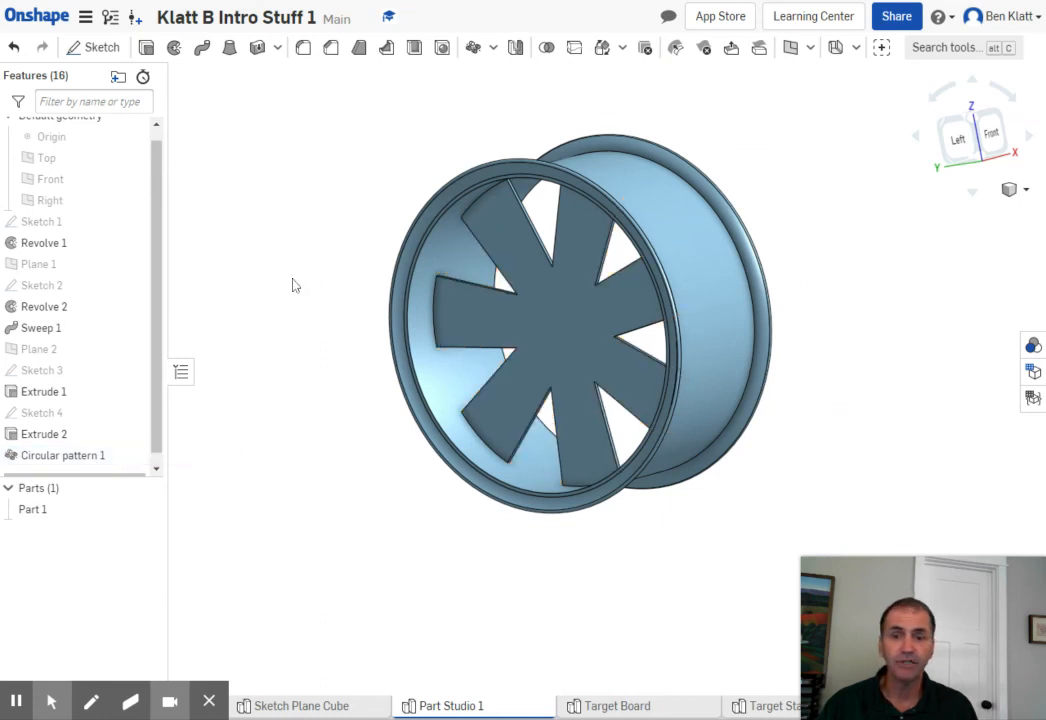
right_click(75, 457)
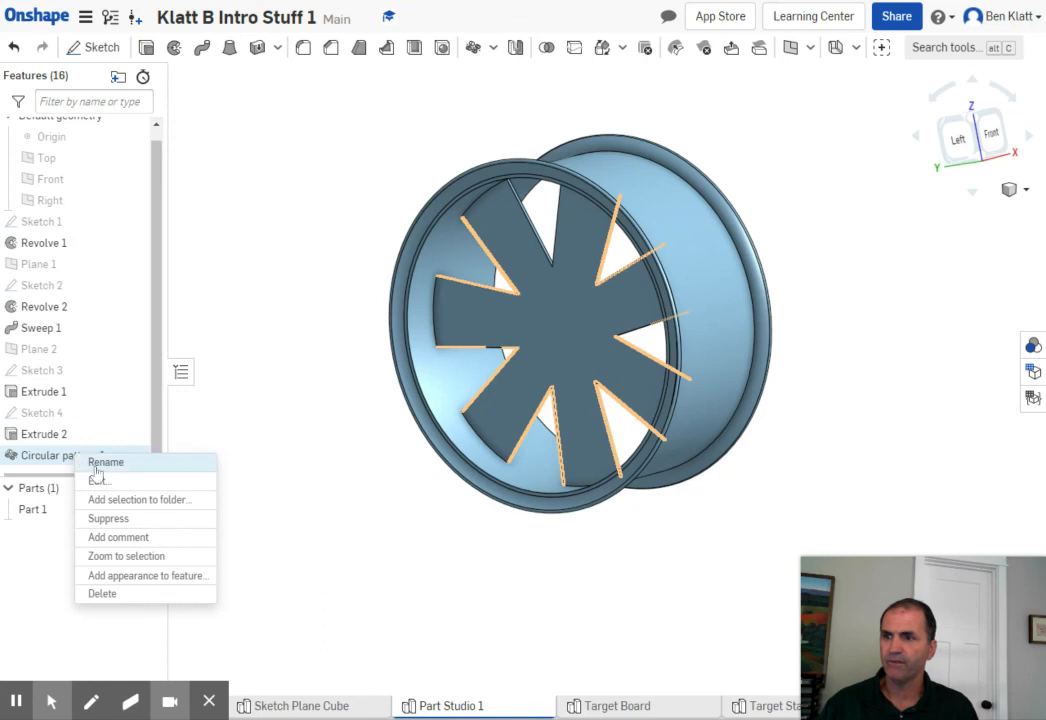
click(110, 595)
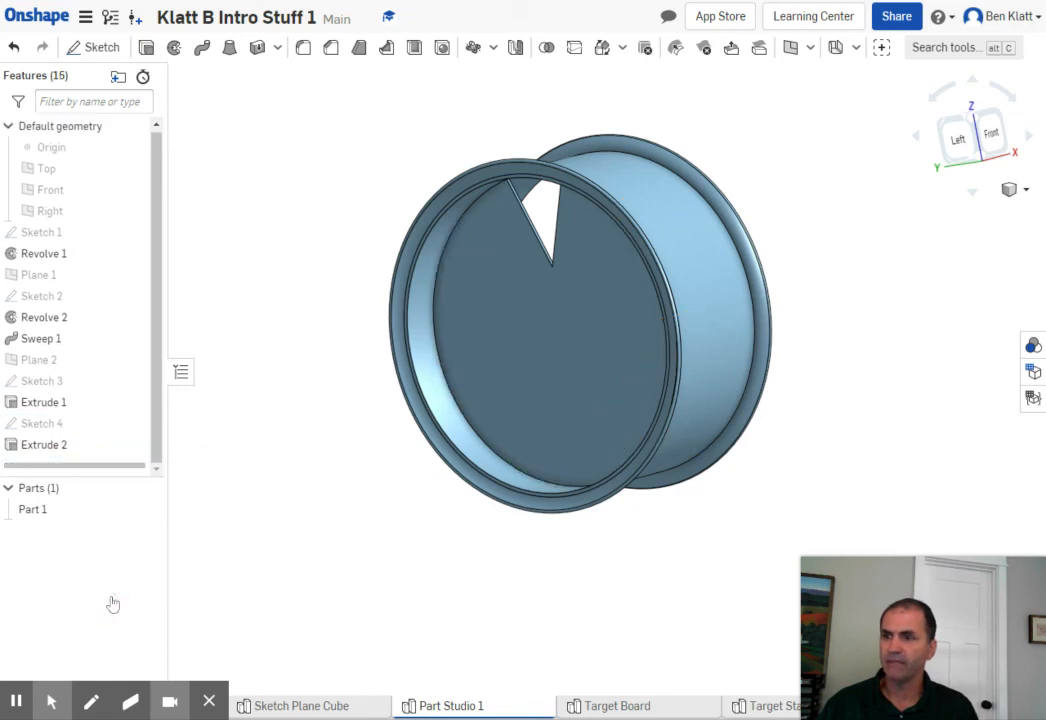
right_click(49, 451)
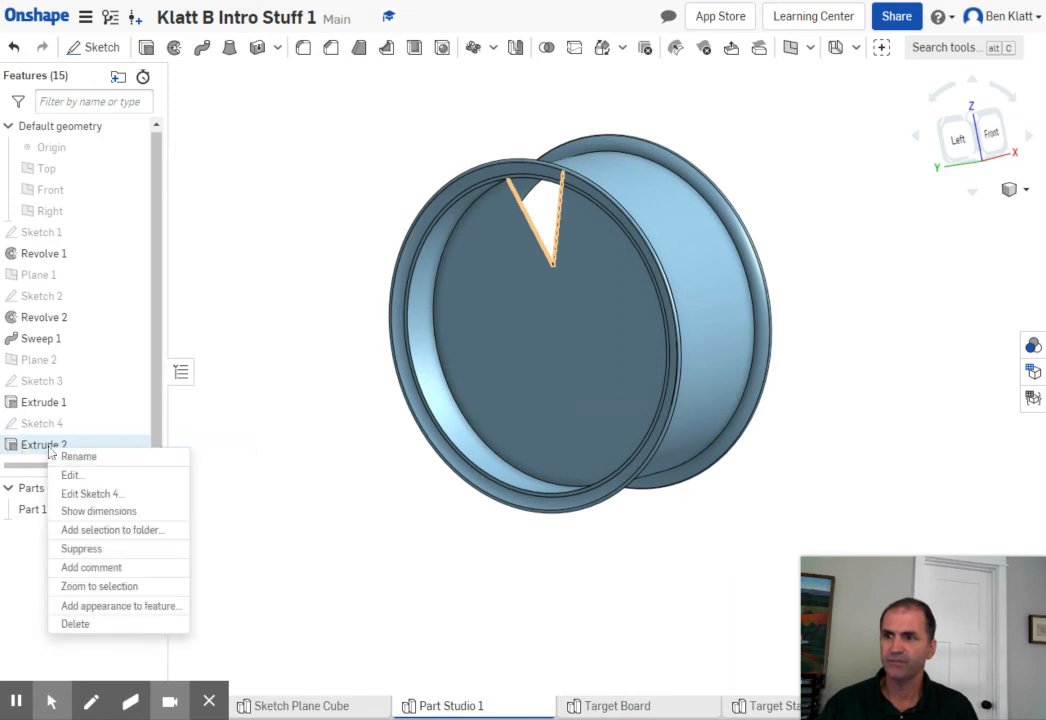
click(86, 627)
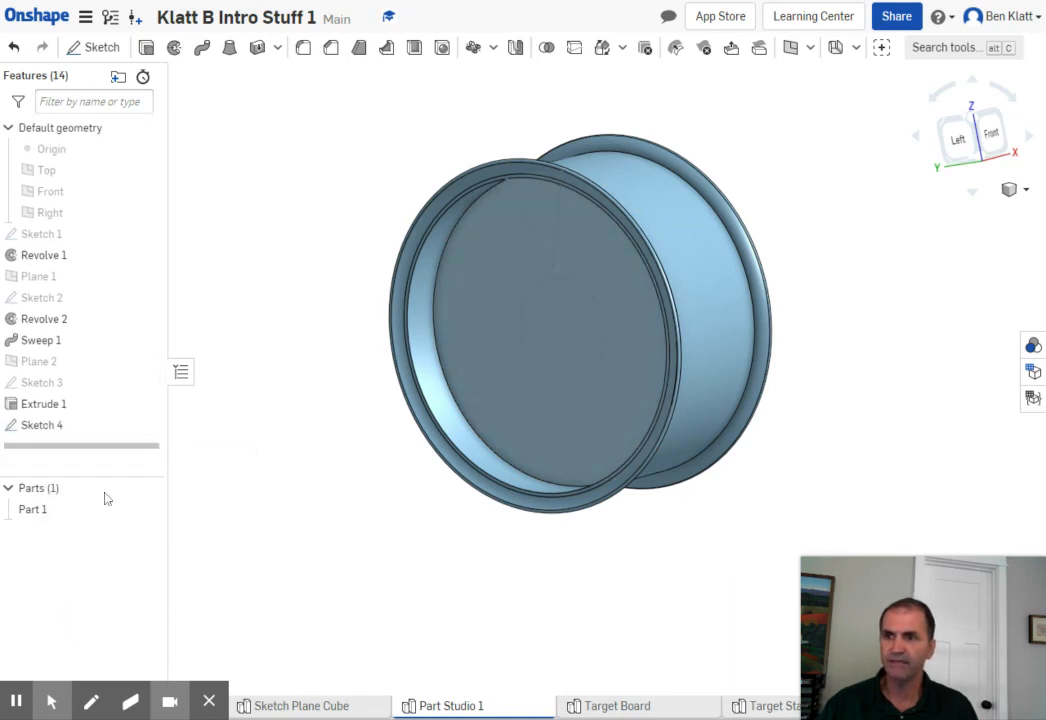
- Reopen Sketch 4 for editing in the Left view and delete both lines of the V
click(38, 428)
double_click(38, 428)
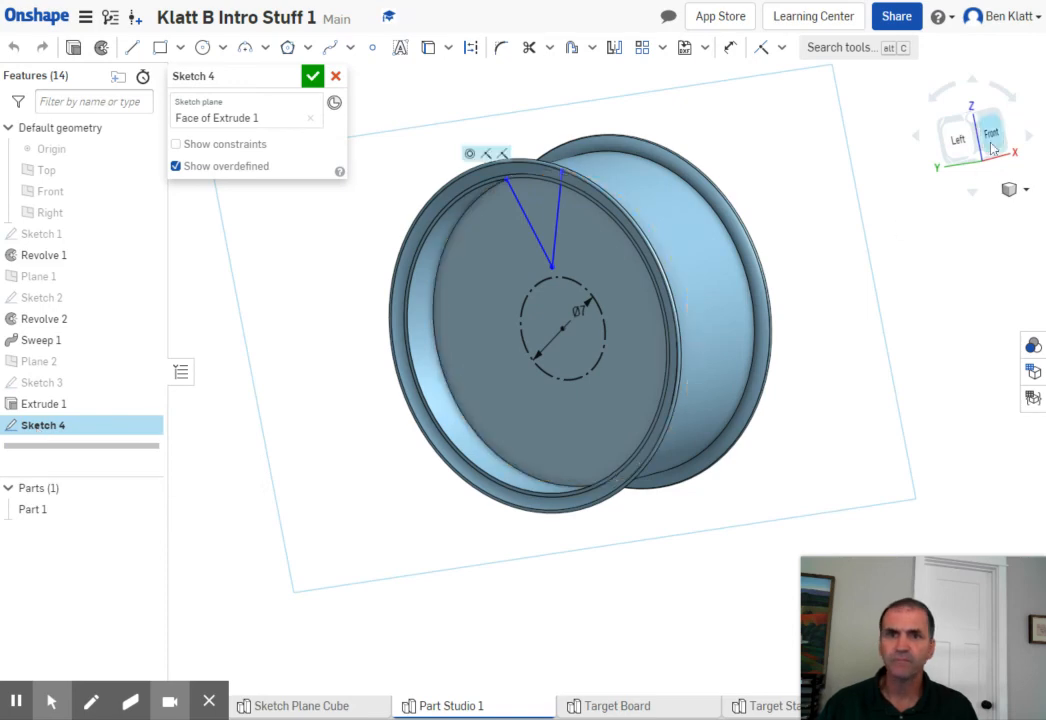
click(957, 138)
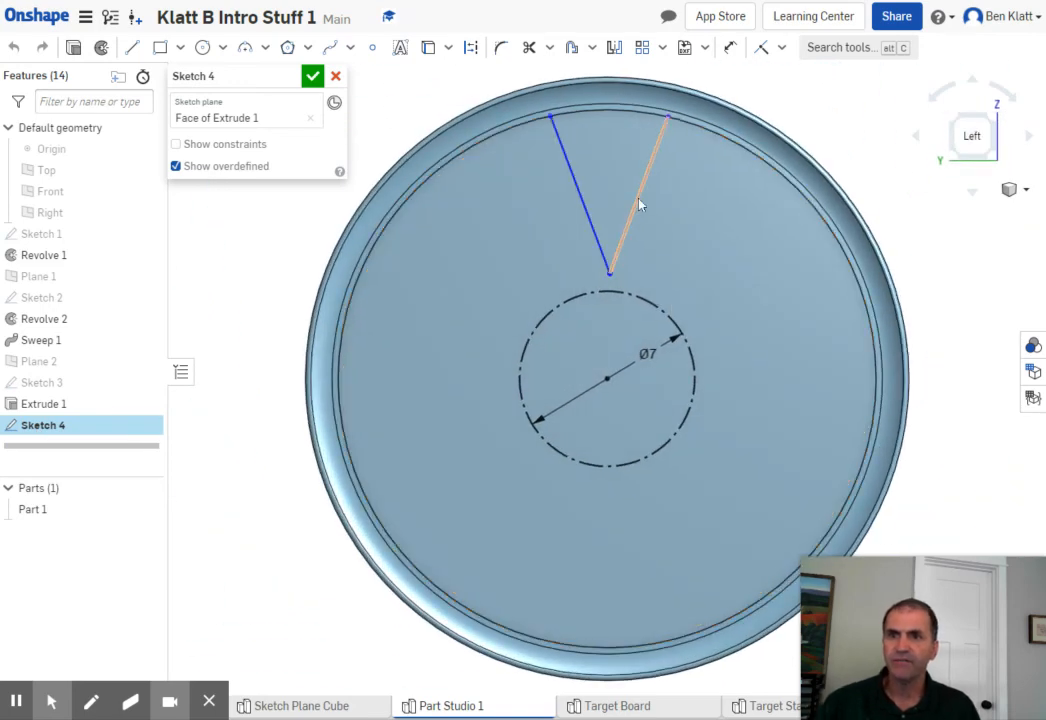
click(640, 204)
key(Delete)
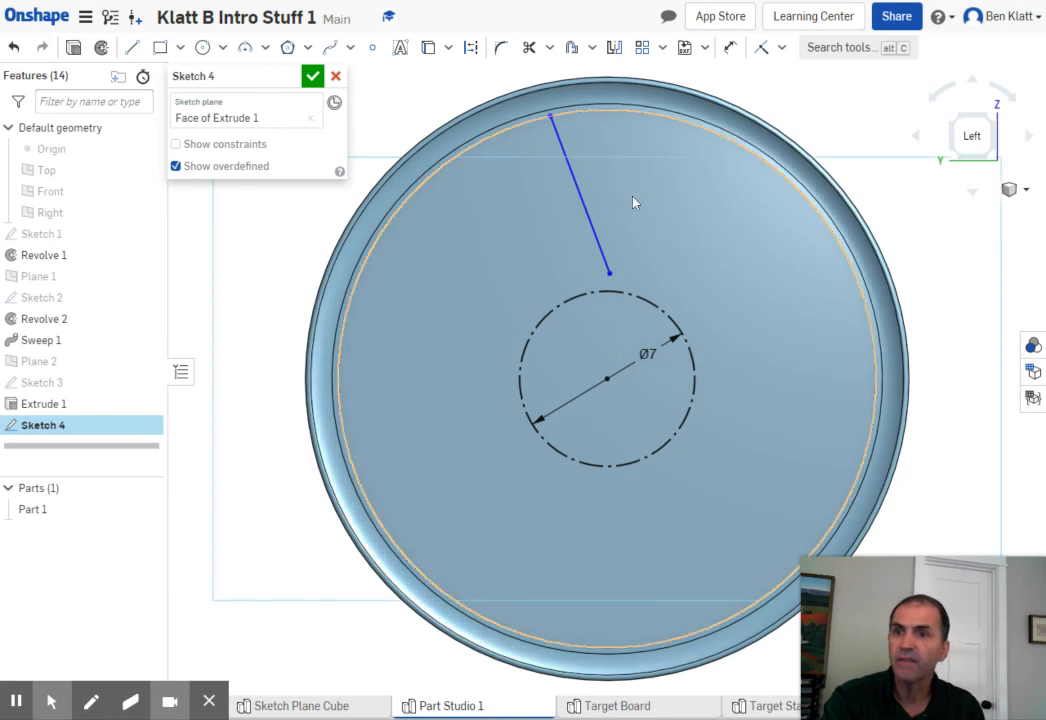
click(588, 213)
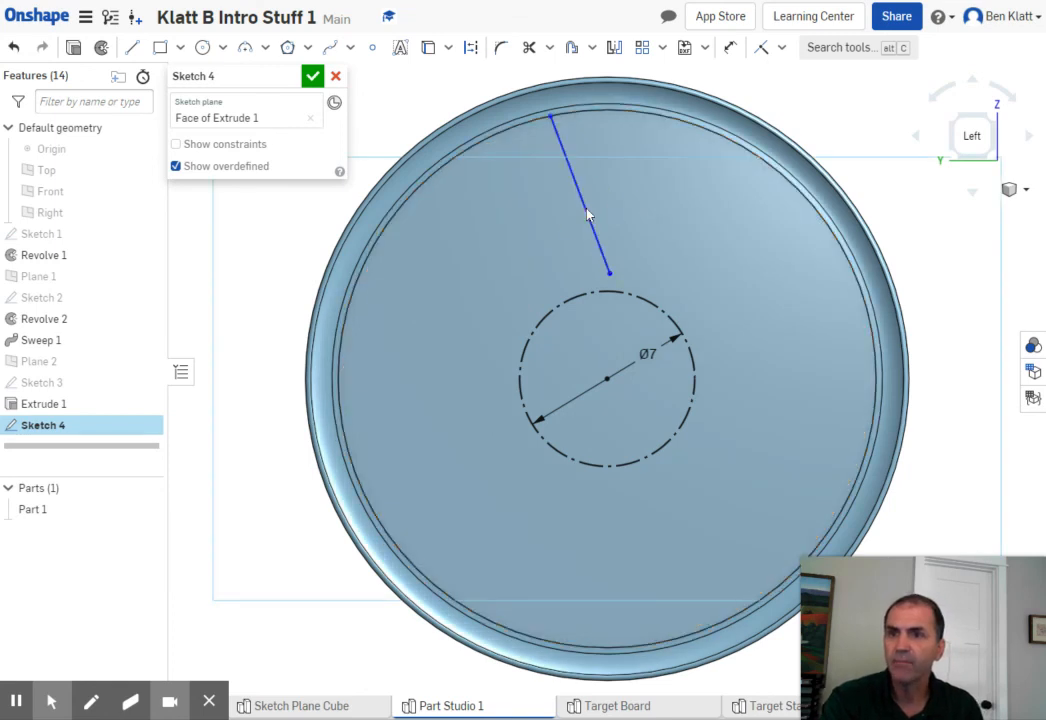
key(Delete)
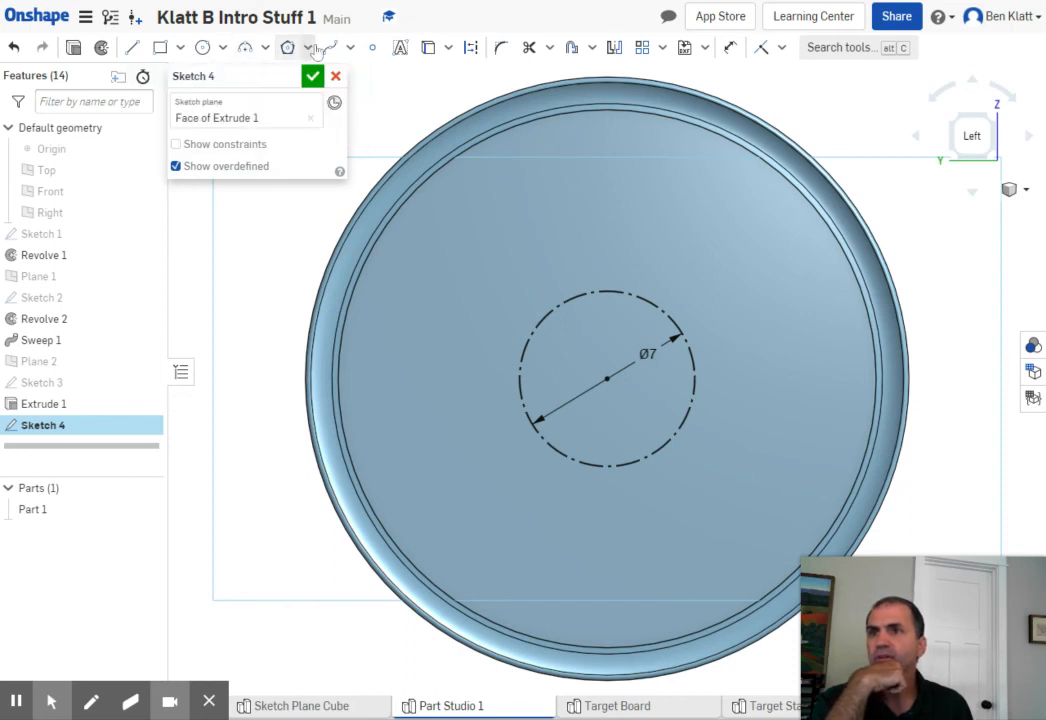
- Sketch two side-by-side three-point arcs of about 4.2 in and 4.7 in radius, curving from the disc's upper edge toward the construction circle
click(244, 47)
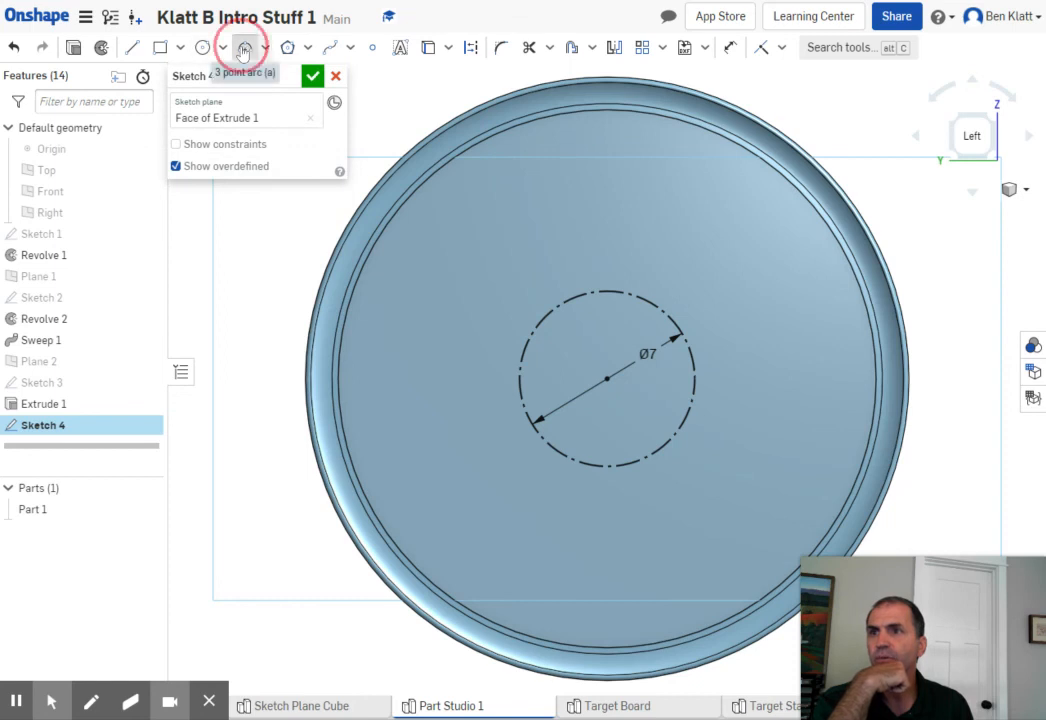
click(487, 134)
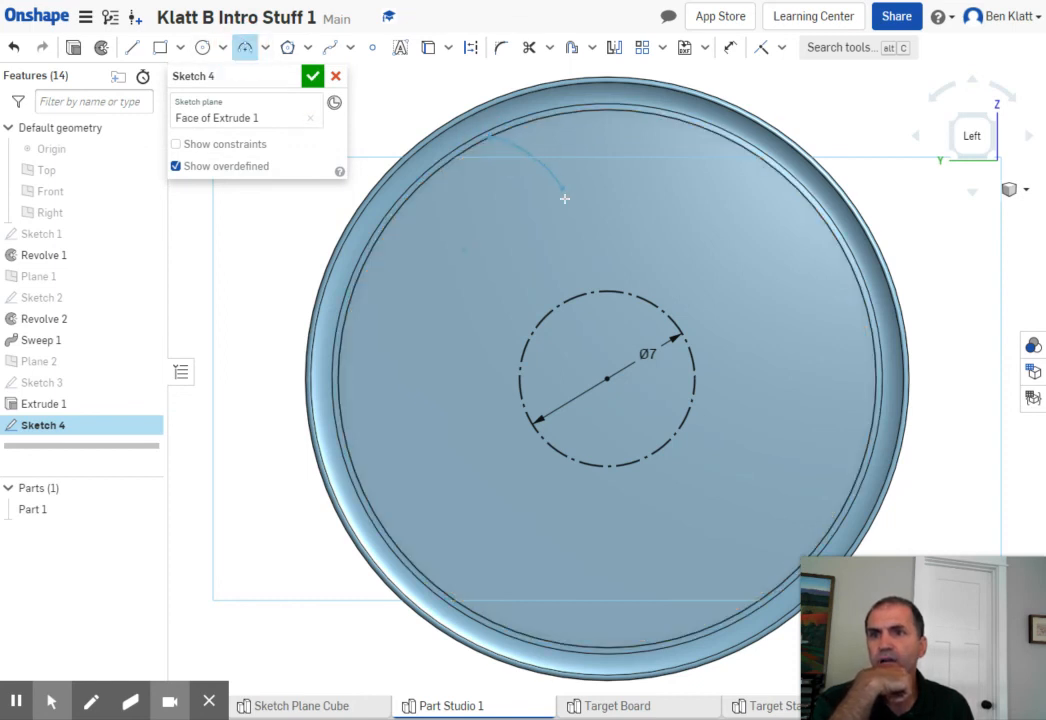
click(576, 259)
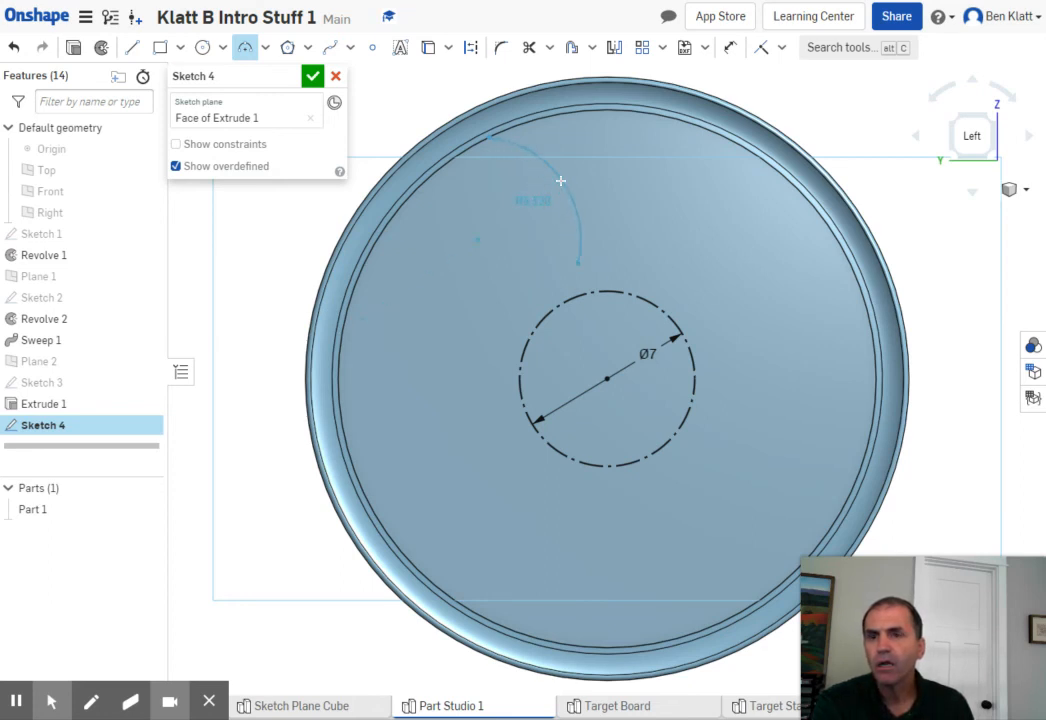
click(559, 179)
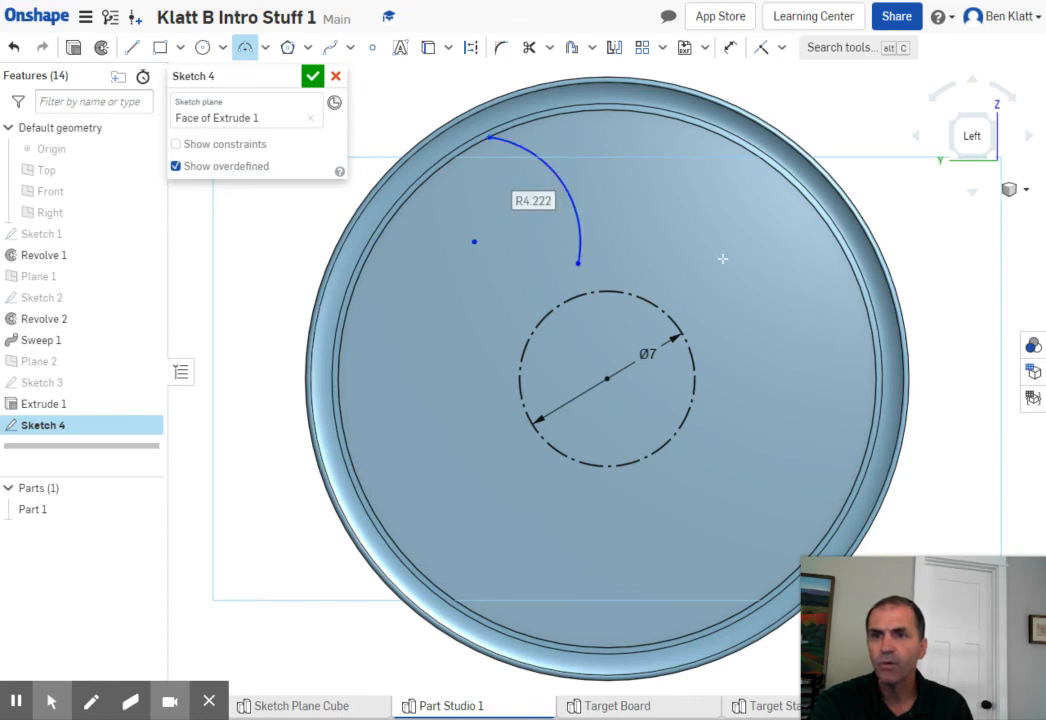
click(567, 114)
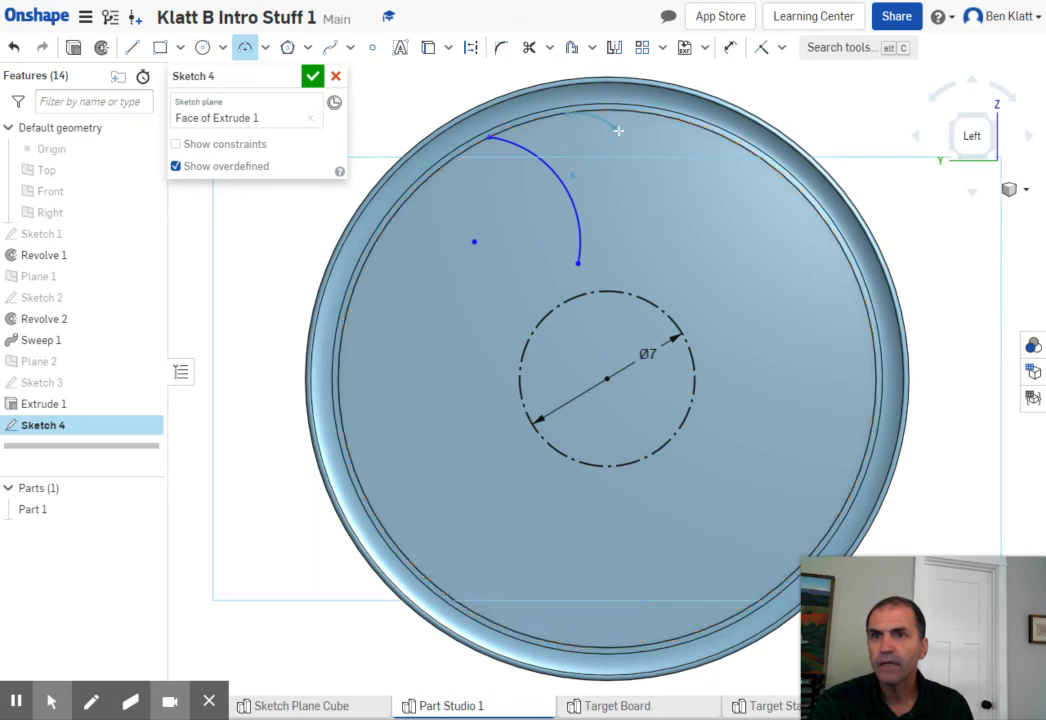
click(623, 260)
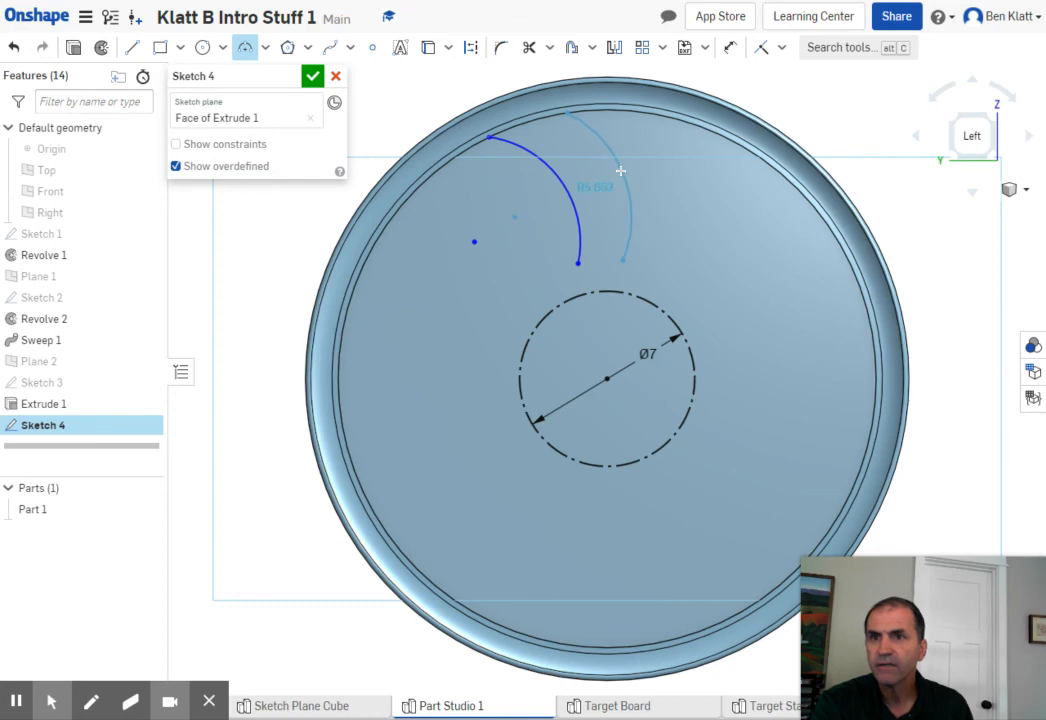
click(624, 181)
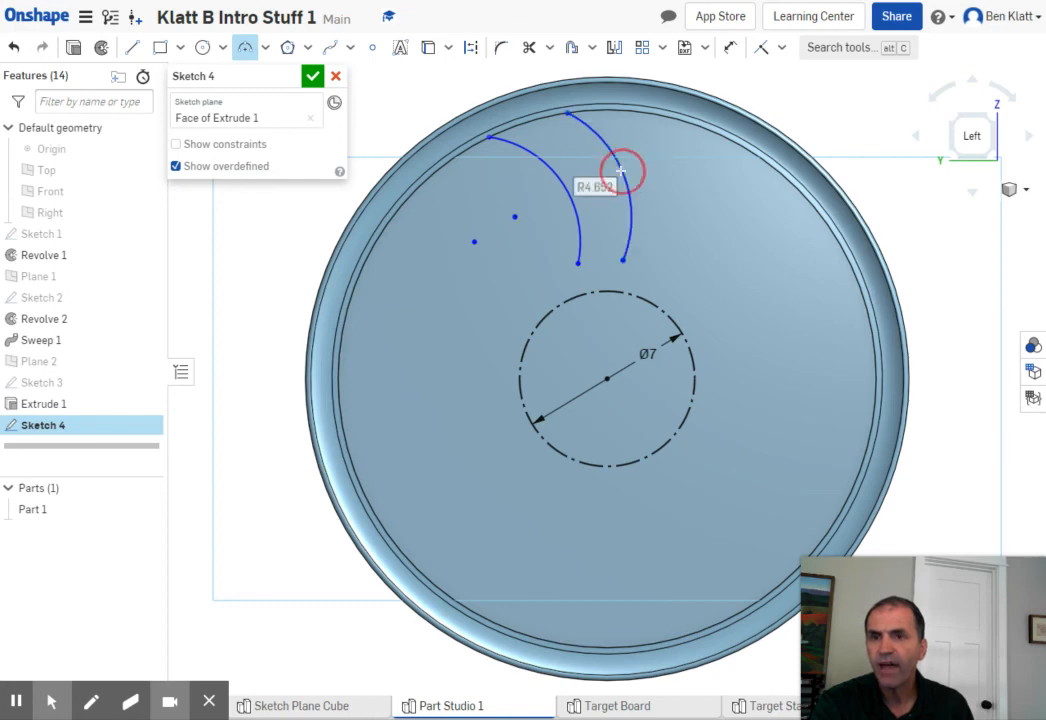
- Join the lower ends of the two arcs with an arc of about 2.6 in radius and finish the sketch
scroll(579, 302, down, 1)
scroll(586, 275, up, 4)
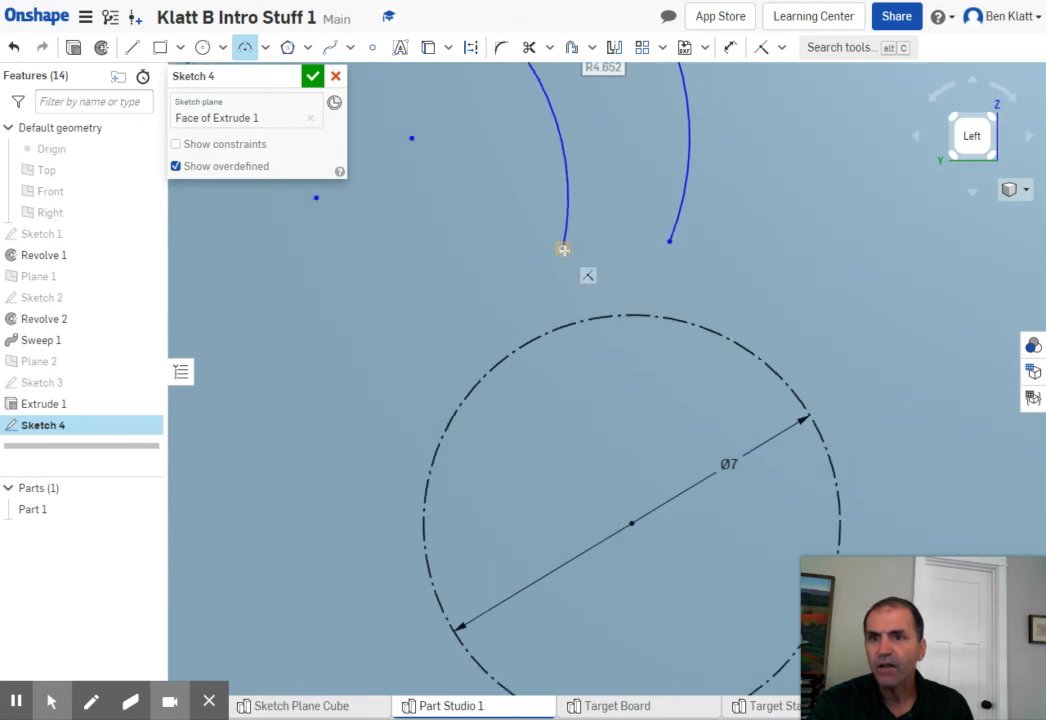
click(564, 249)
click(670, 240)
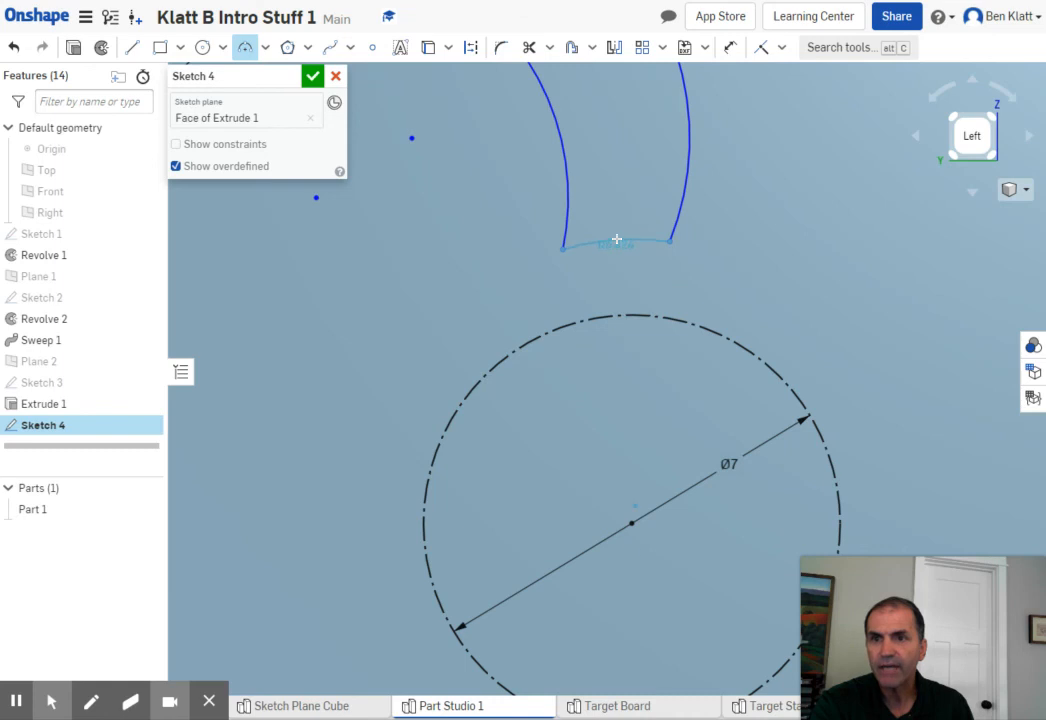
click(617, 237)
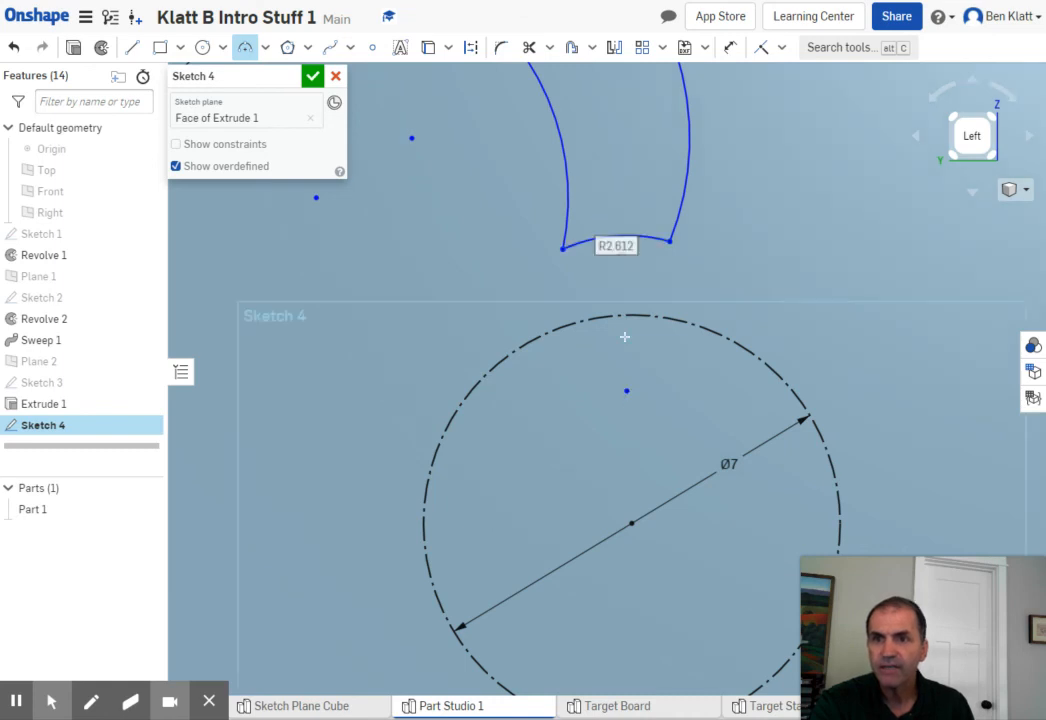
scroll(652, 326, down, 4)
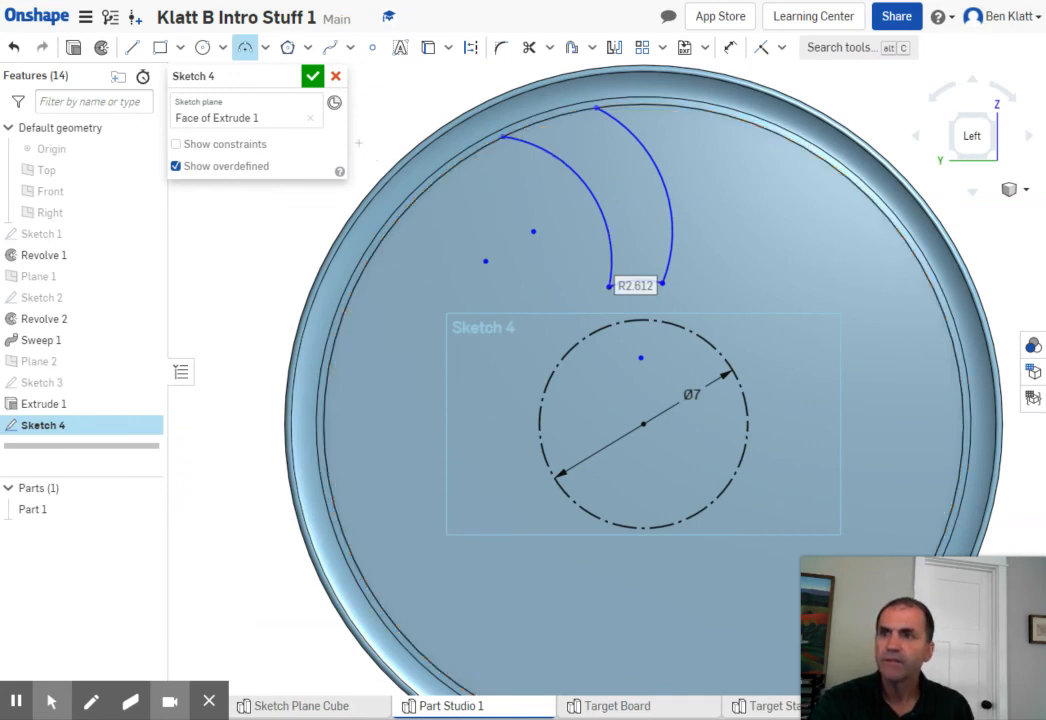
click(312, 76)
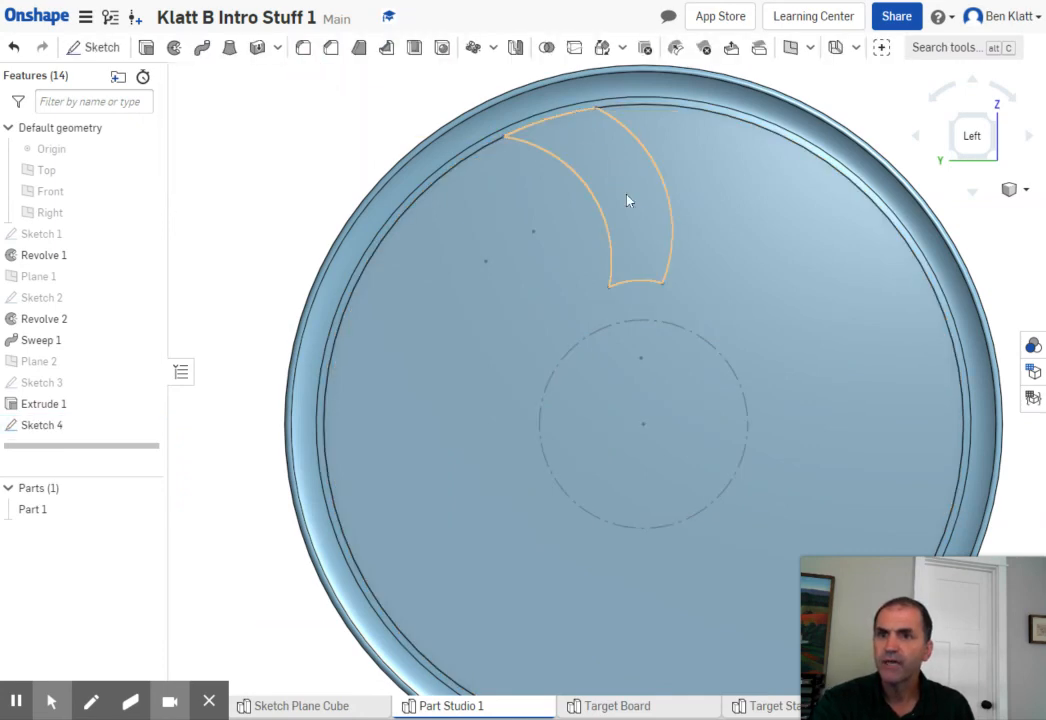
right_drag(775, 266, 735, 264)
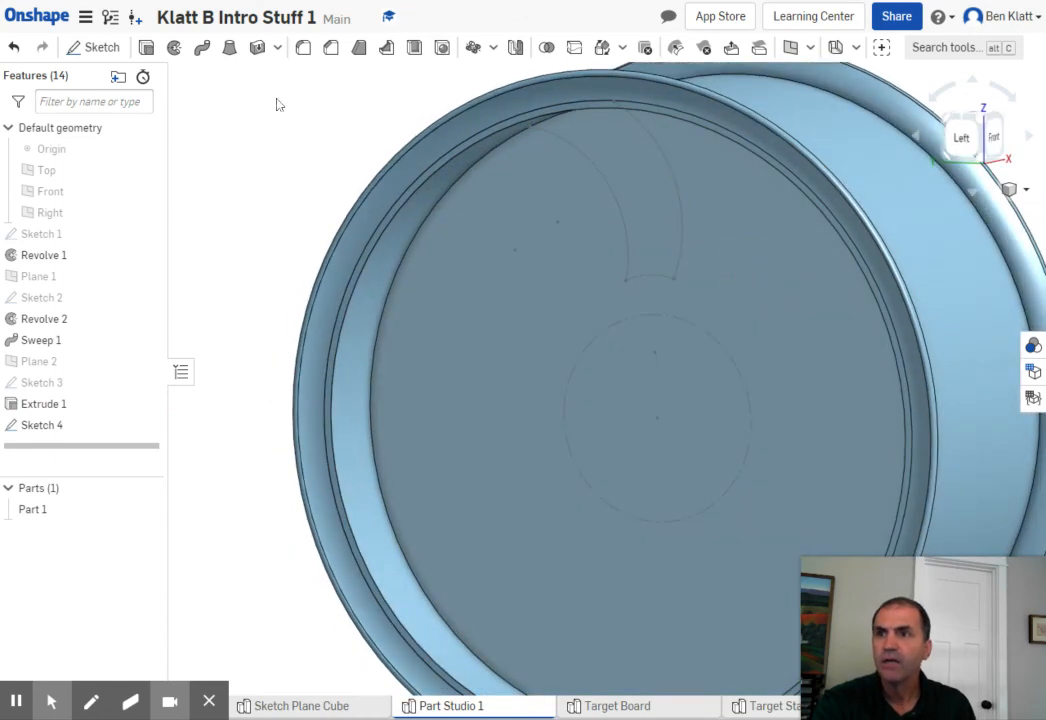
- Cut the curved Sketch 4 region through all of the disc with an Extrude set to Remove
click(146, 48)
click(648, 208)
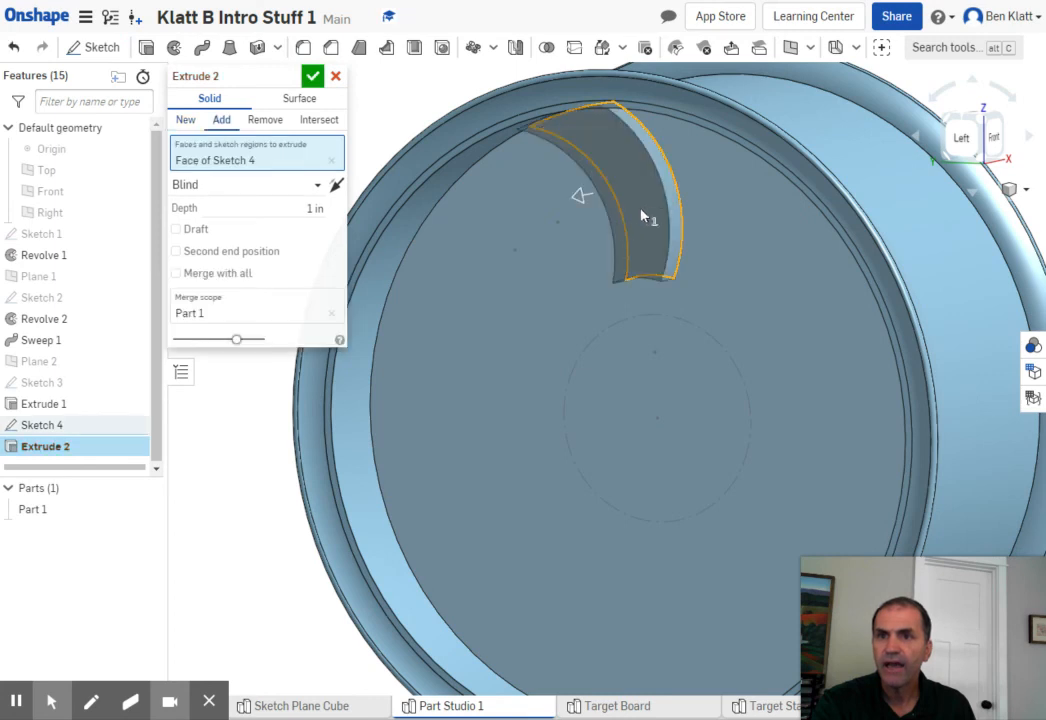
click(259, 127)
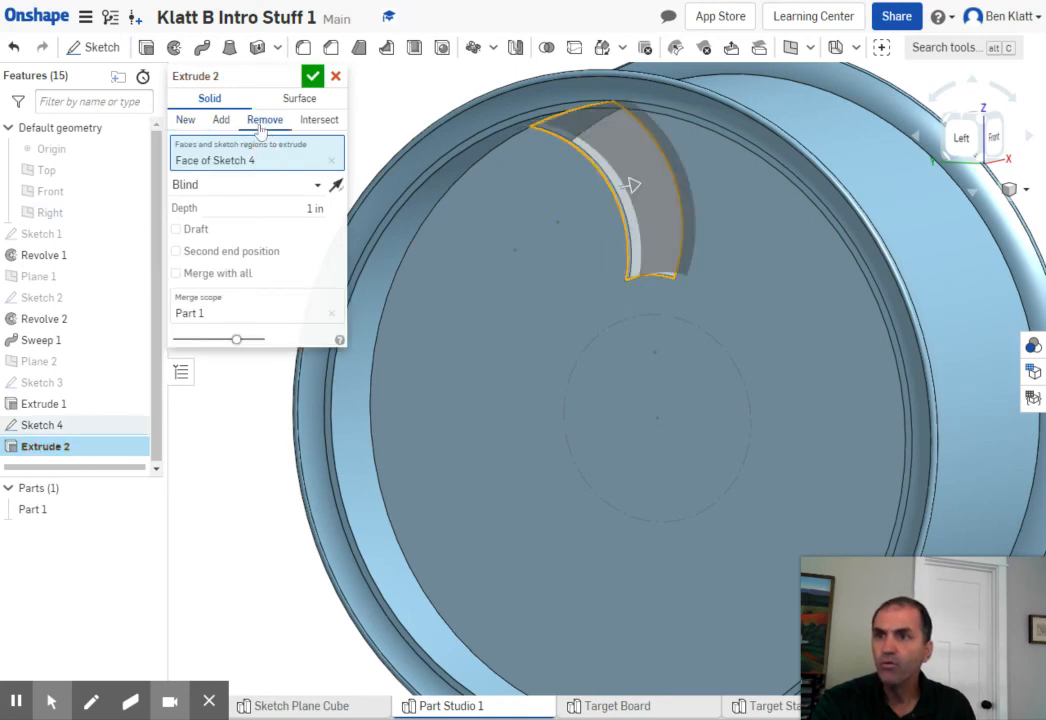
click(316, 185)
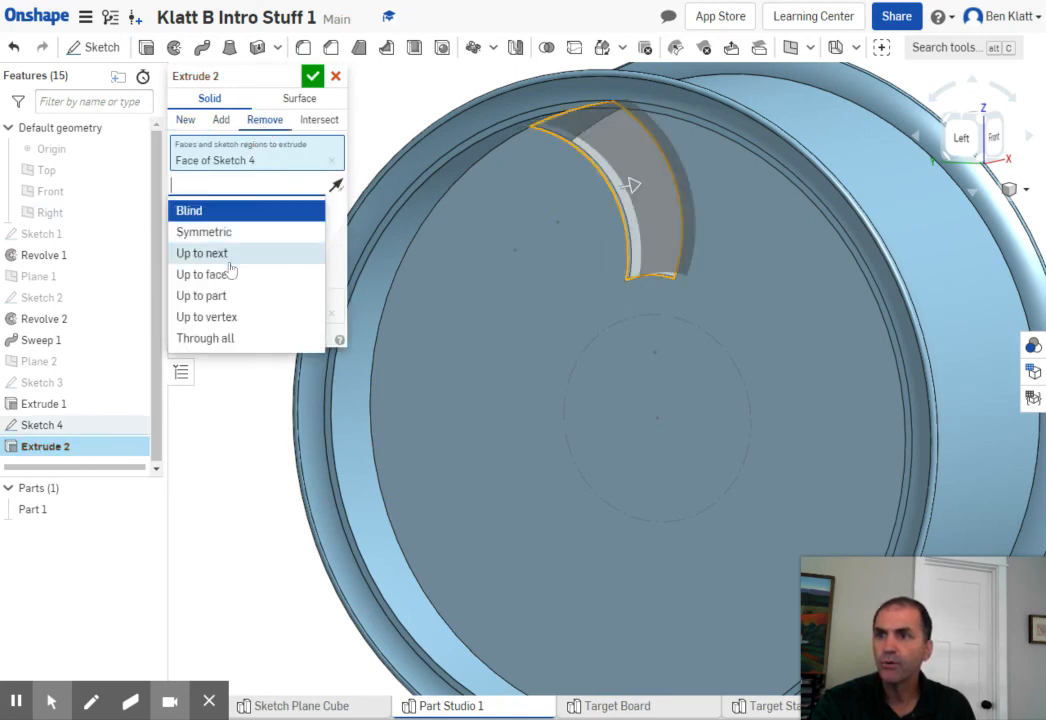
click(206, 342)
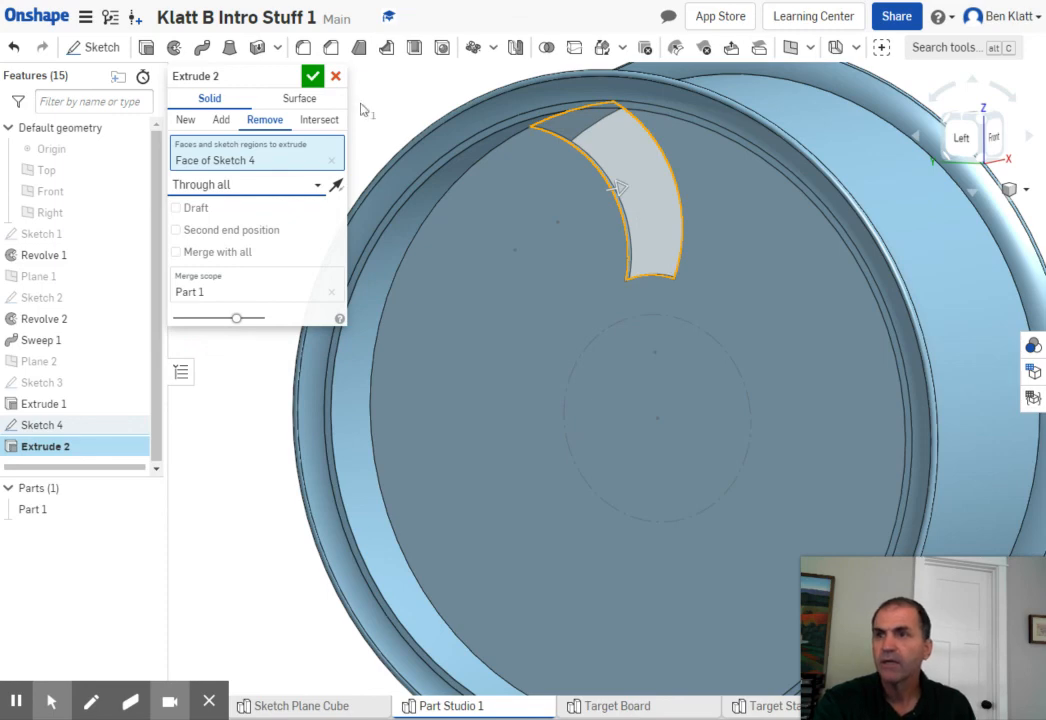
click(314, 77)
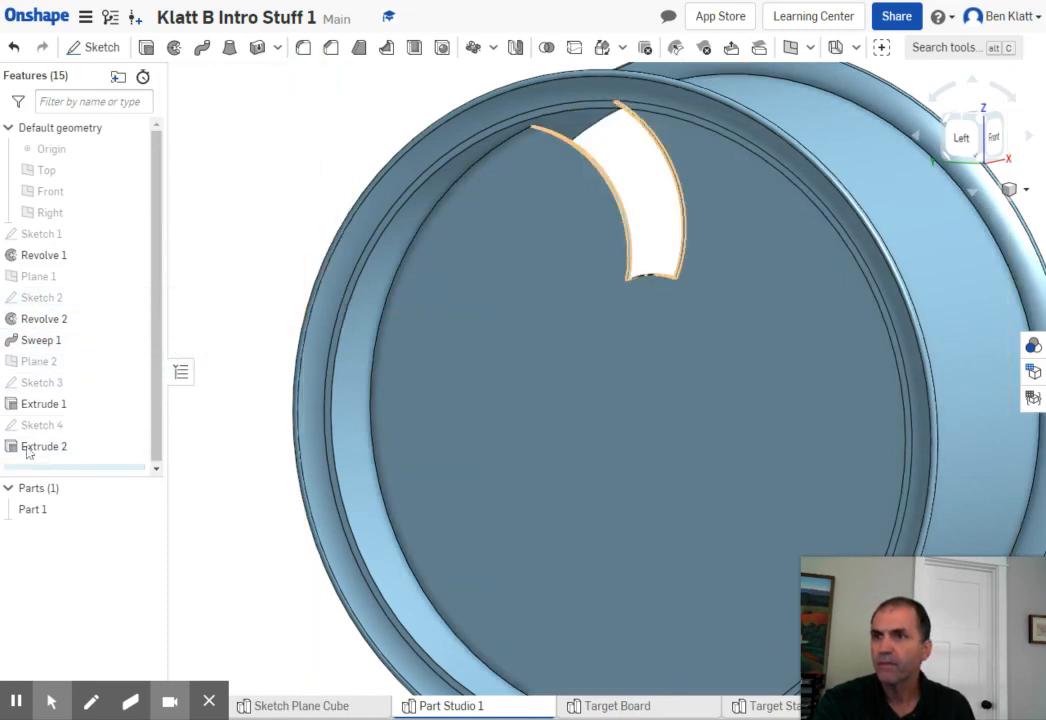
- Repeat the curved cut Extrude 2 as a circular feature pattern of 9 instances over 360 deg around the disc's edge, applied per instance
click(473, 47)
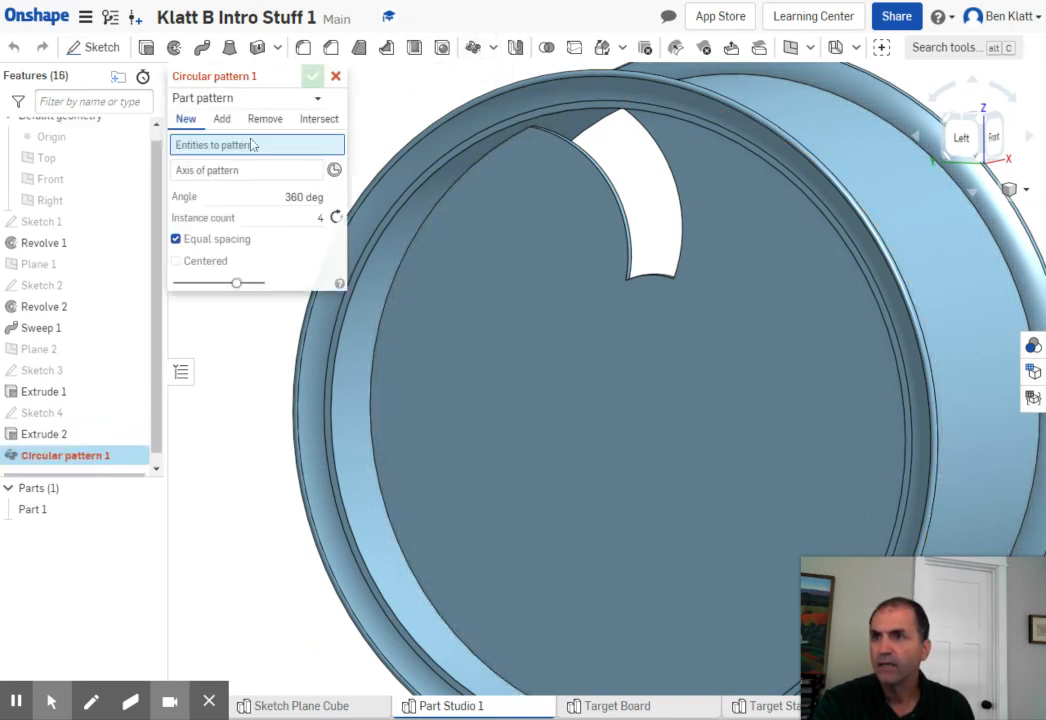
click(302, 95)
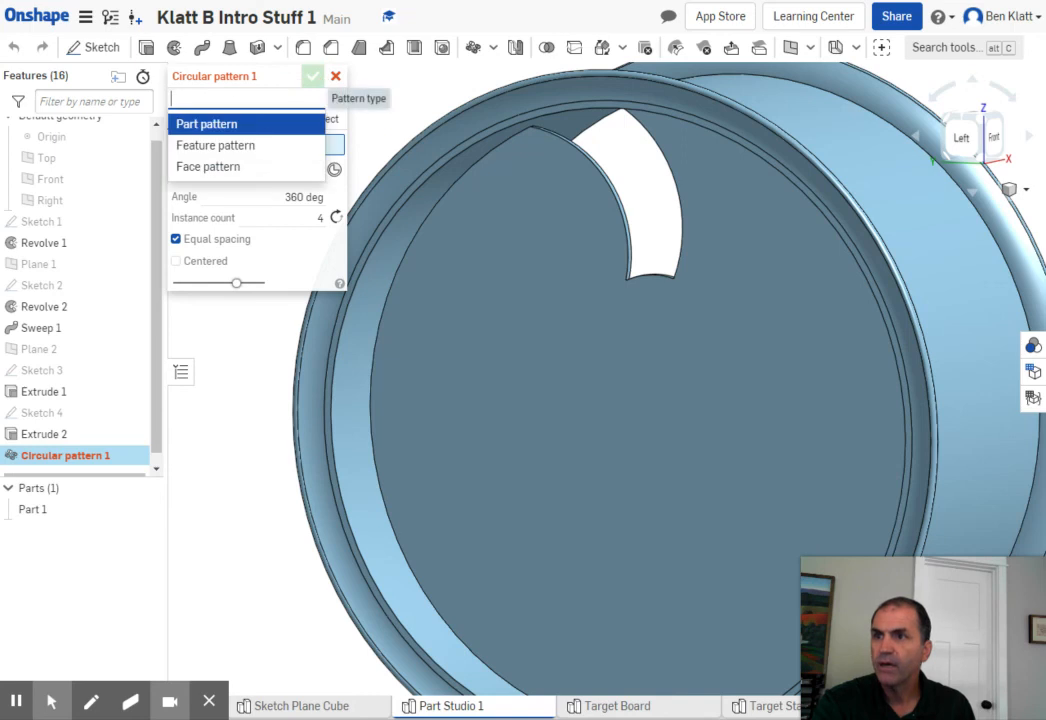
click(233, 150)
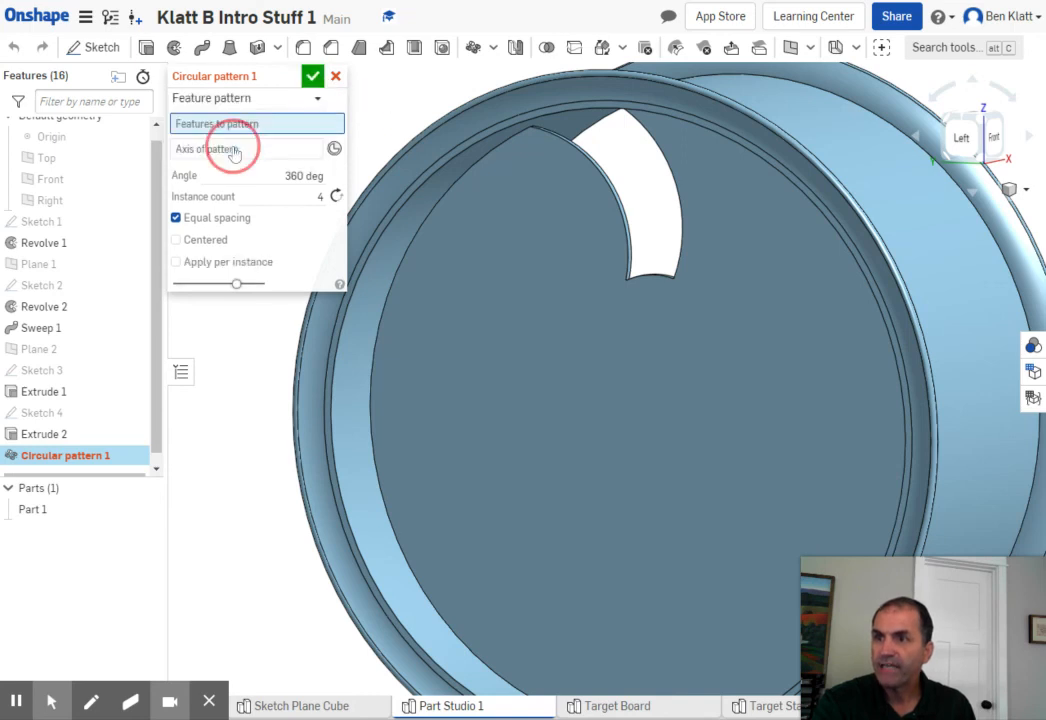
click(54, 436)
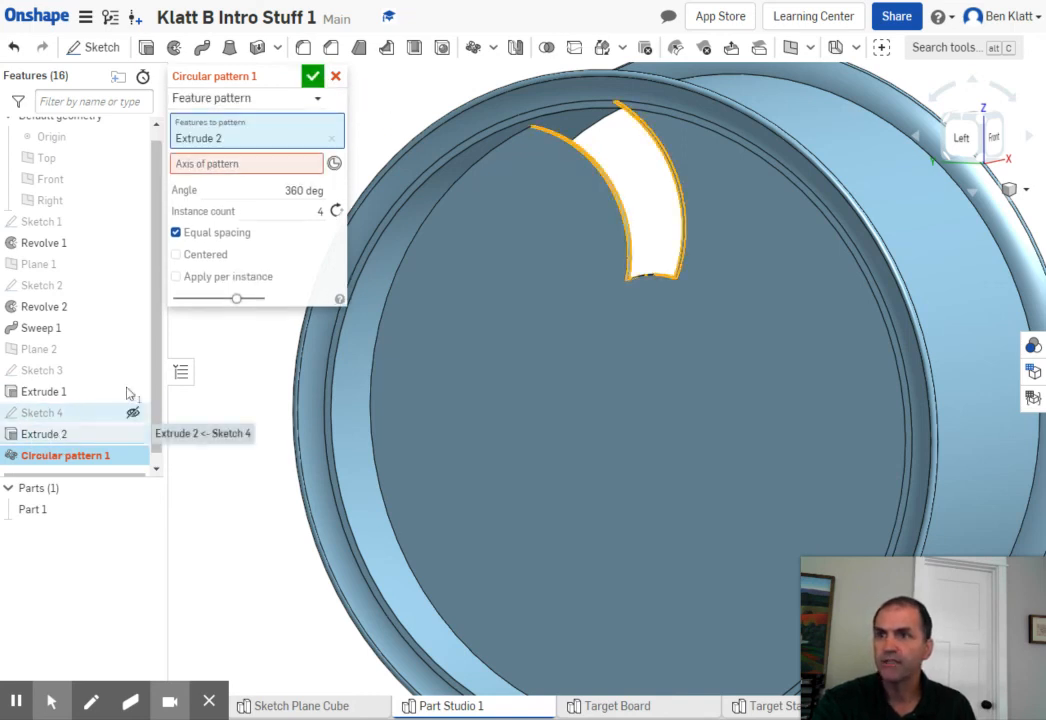
click(242, 166)
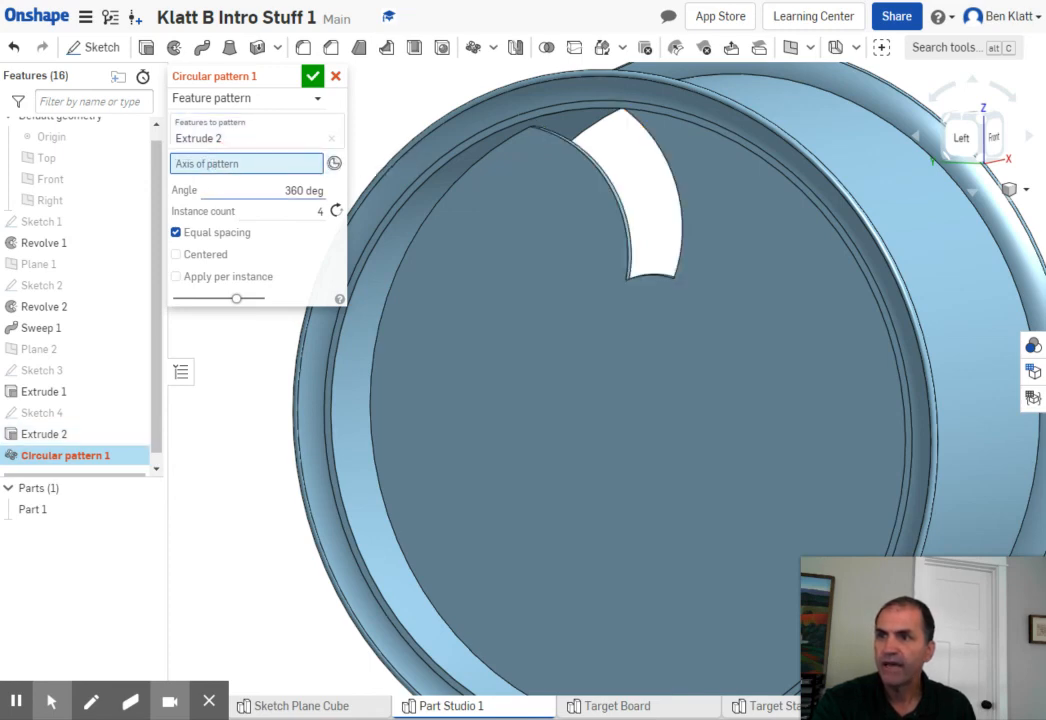
click(405, 274)
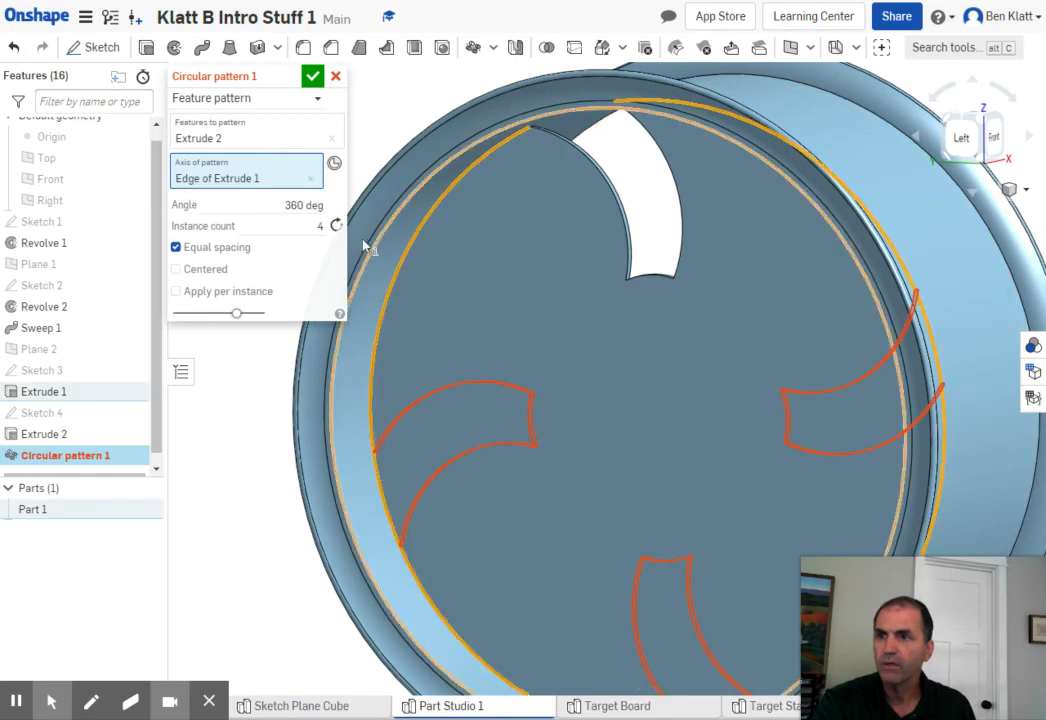
click(320, 226)
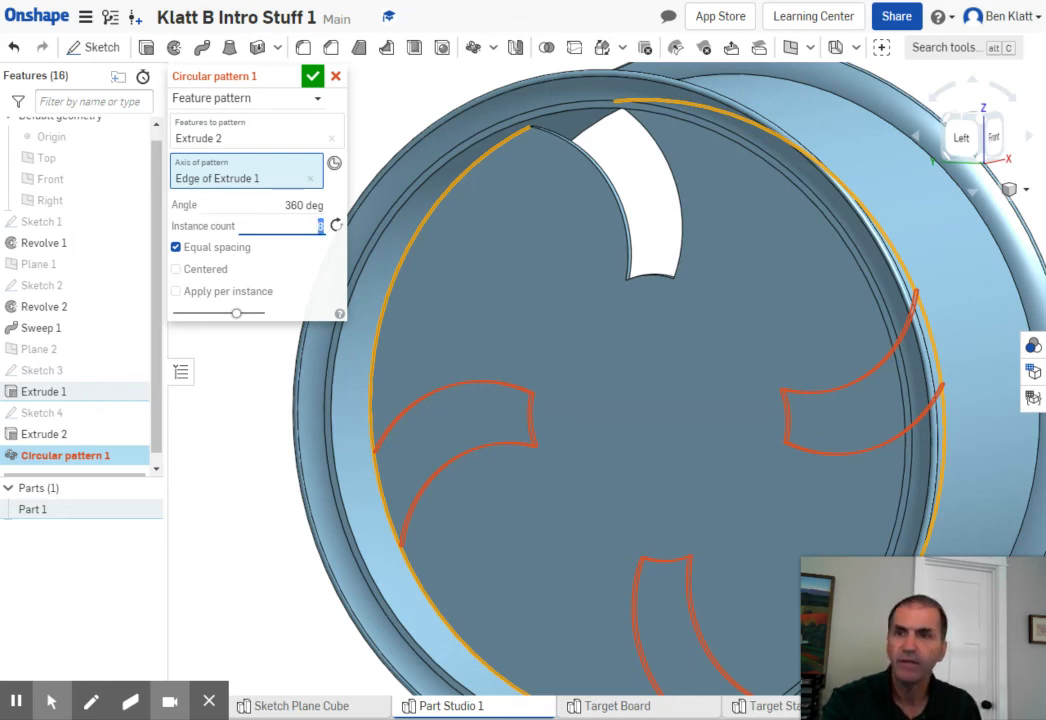
text(8)
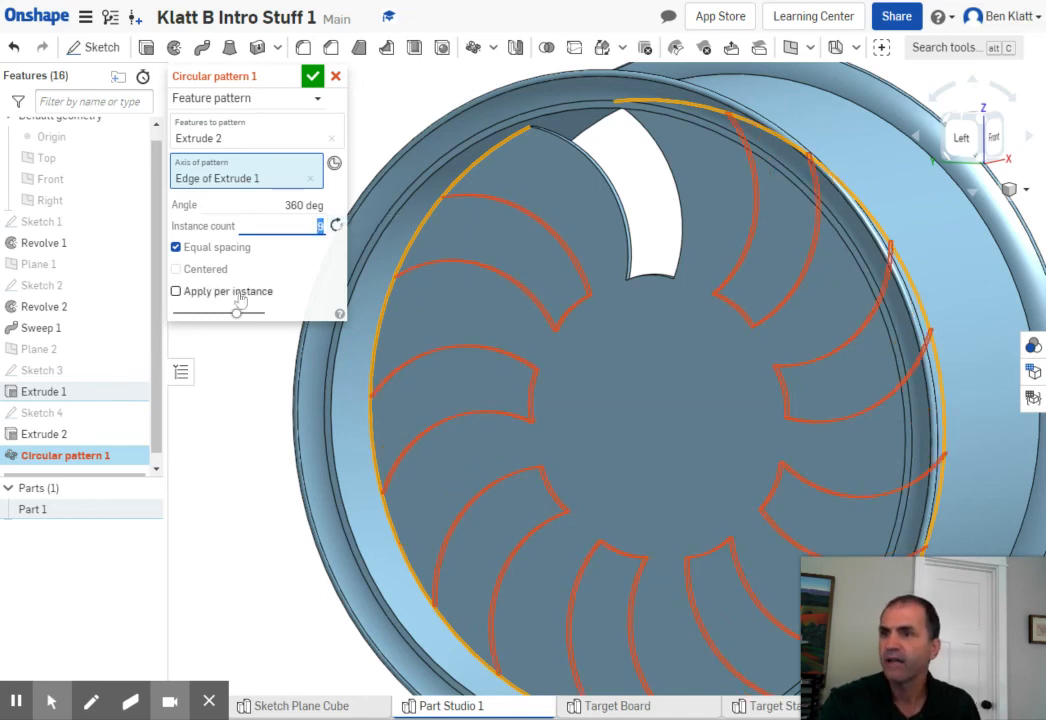
click(178, 292)
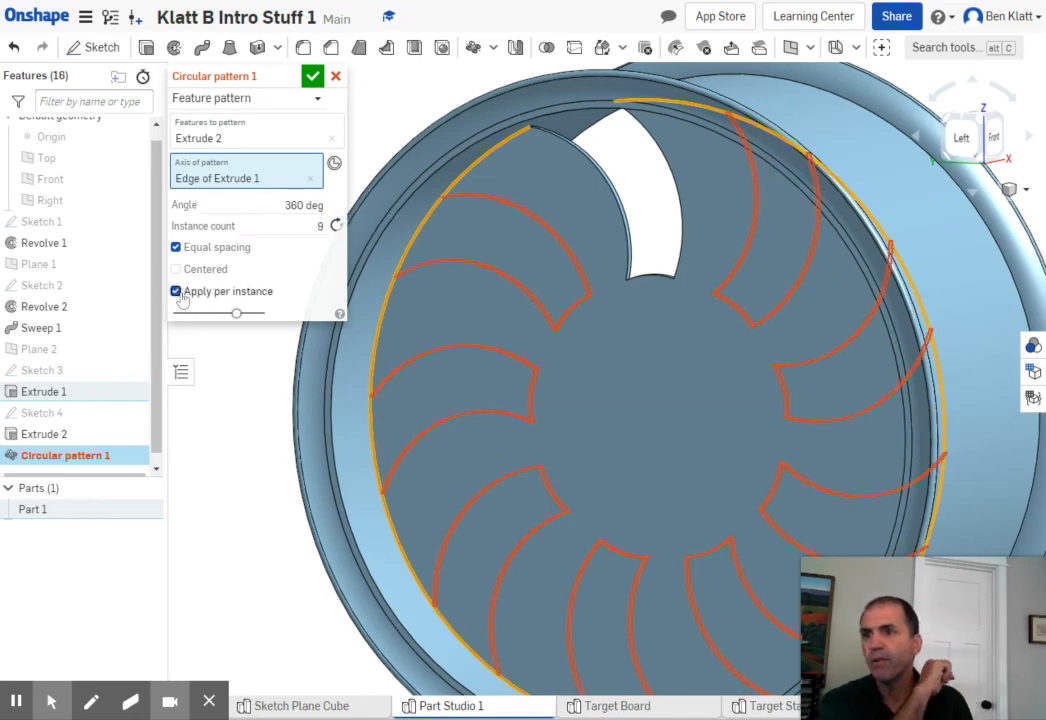
click(313, 77)
- Start a sketch on the disc's front face in the Left view and draw a 2.75 in diameter circle at the wheel's center
scroll(645, 377, up, 2)
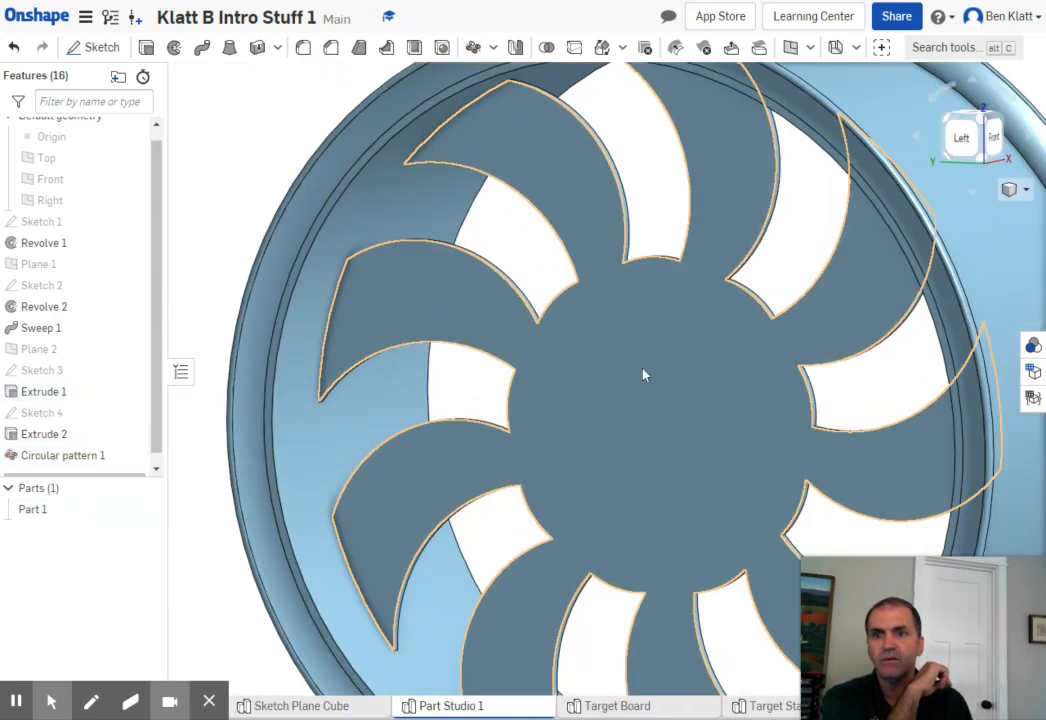
scroll(645, 377, down, 5)
right_drag(948, 465, 831, 425)
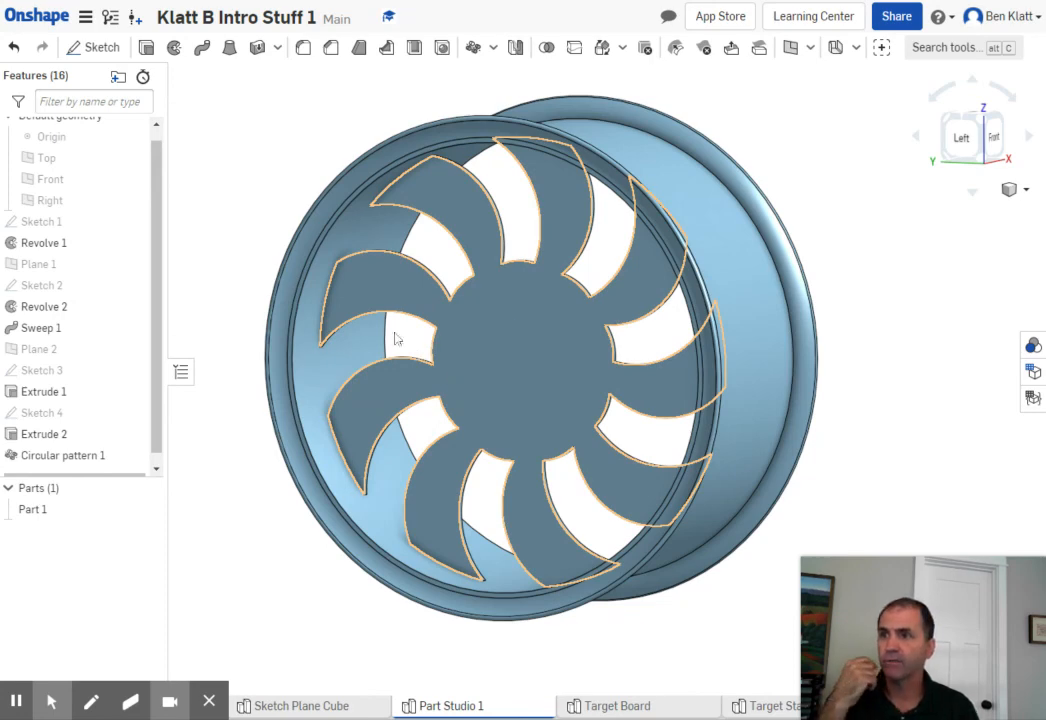
click(100, 50)
click(543, 367)
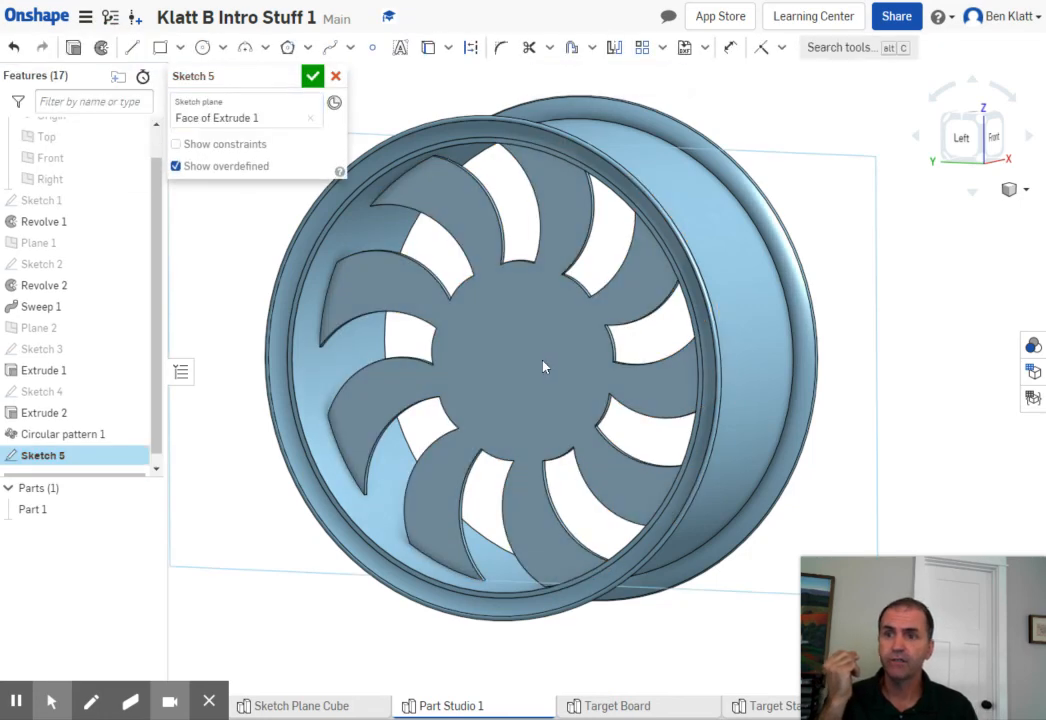
click(978, 138)
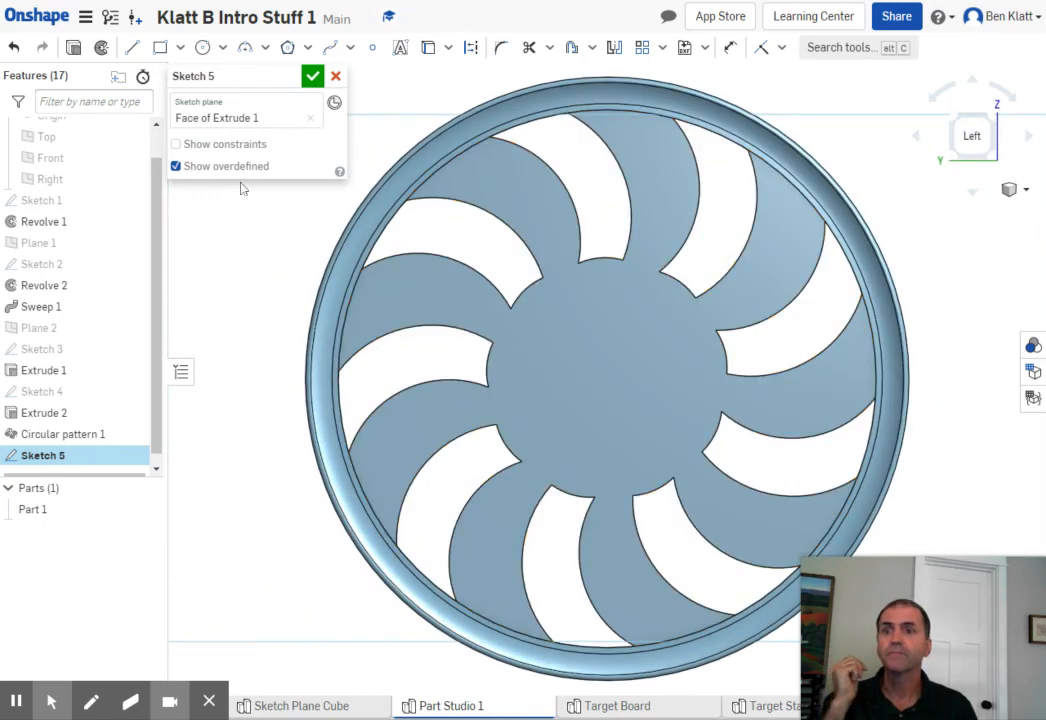
click(202, 48)
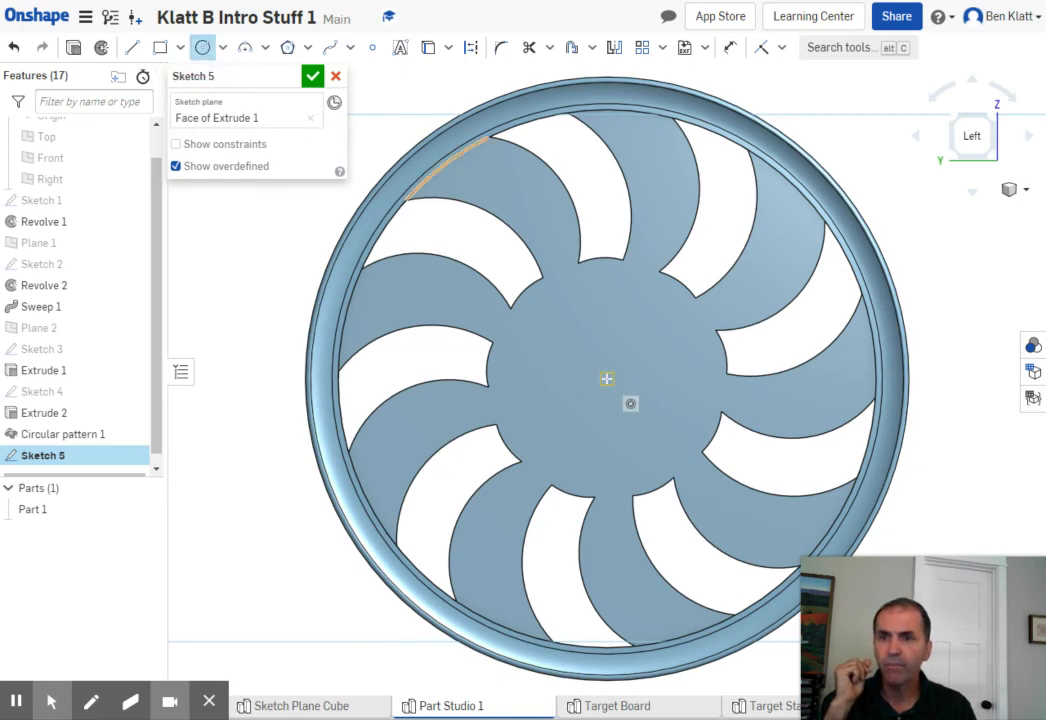
click(609, 376)
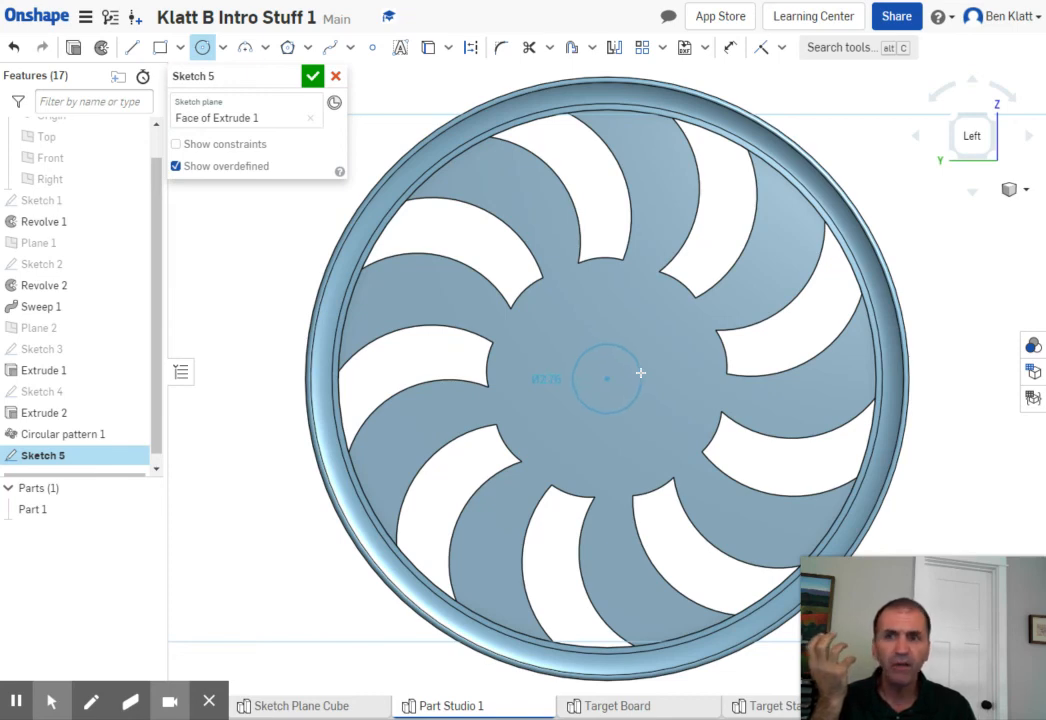
click(632, 403)
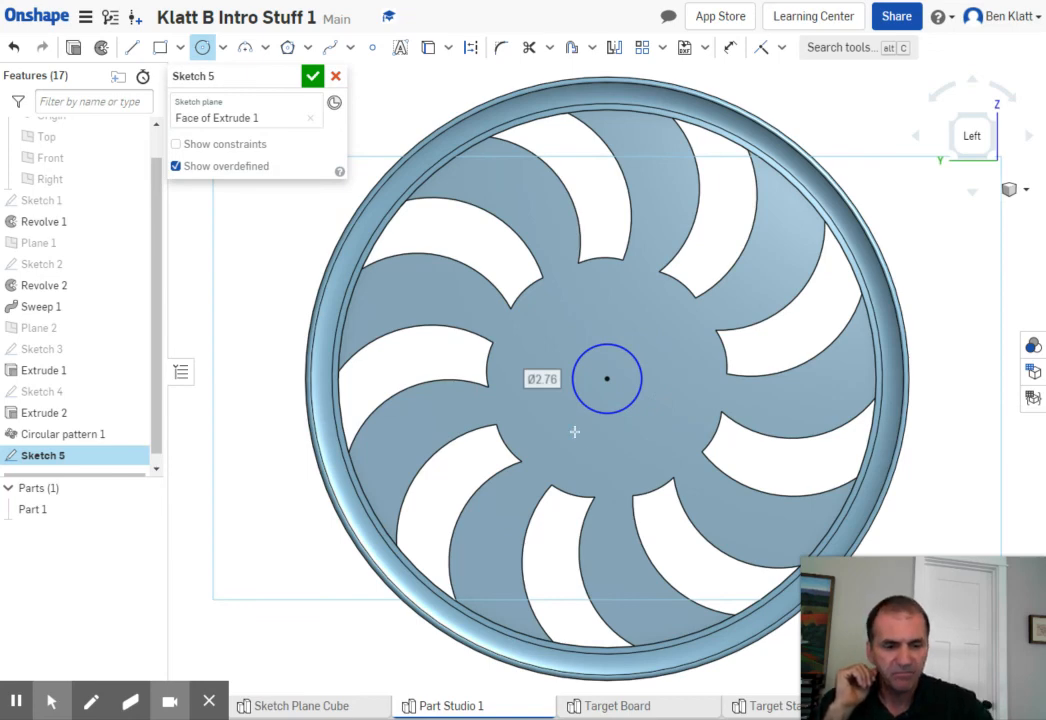
text(2.75)
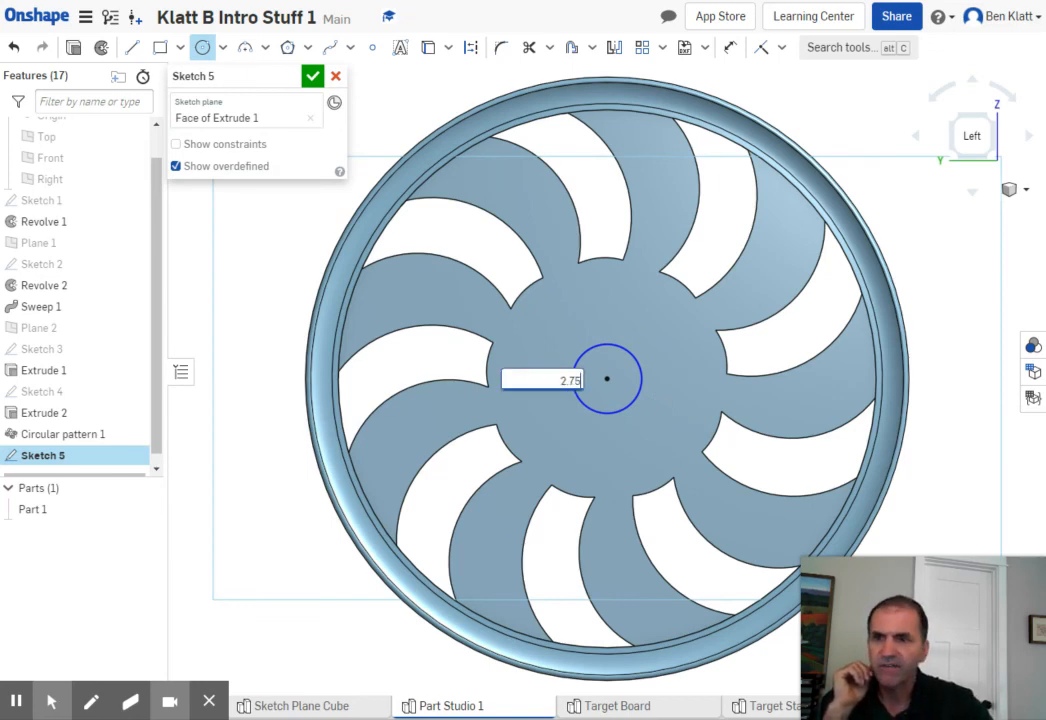
key(Return)
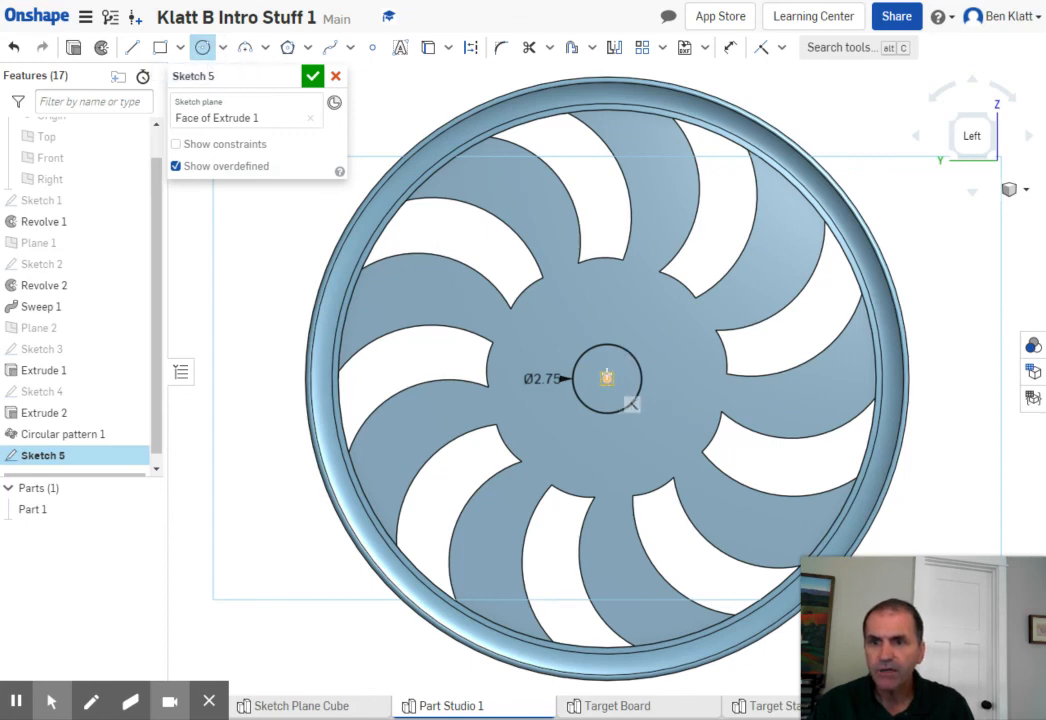
- Draw a small circle about 0.86 in in diameter directly above the center circle and finish the sketch
click(608, 302)
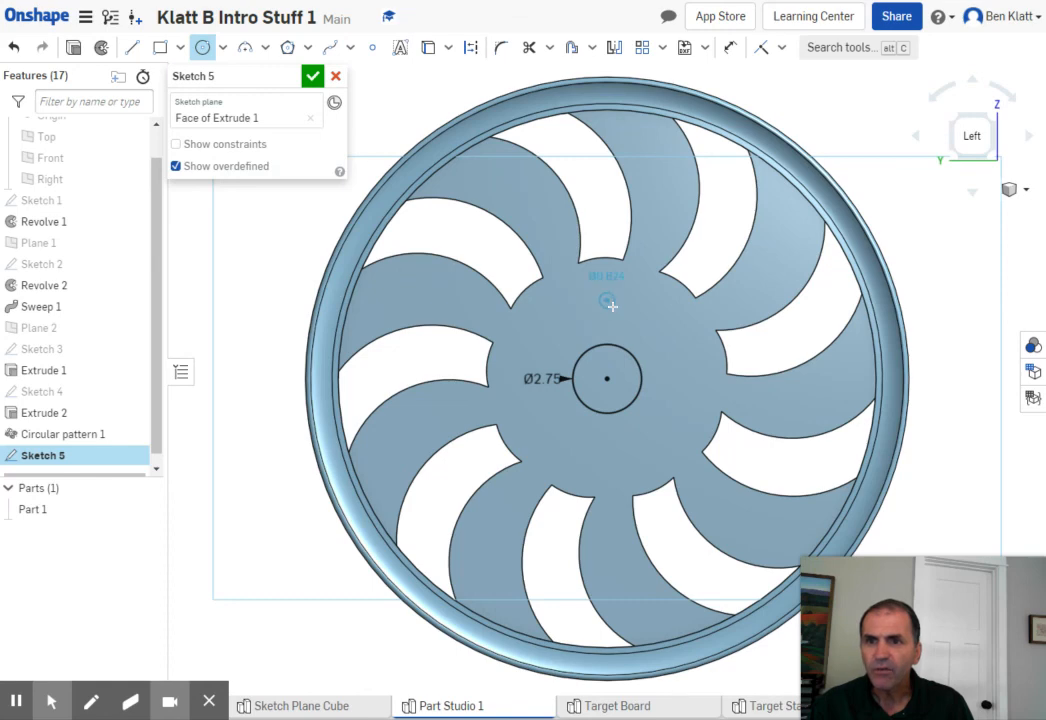
click(613, 308)
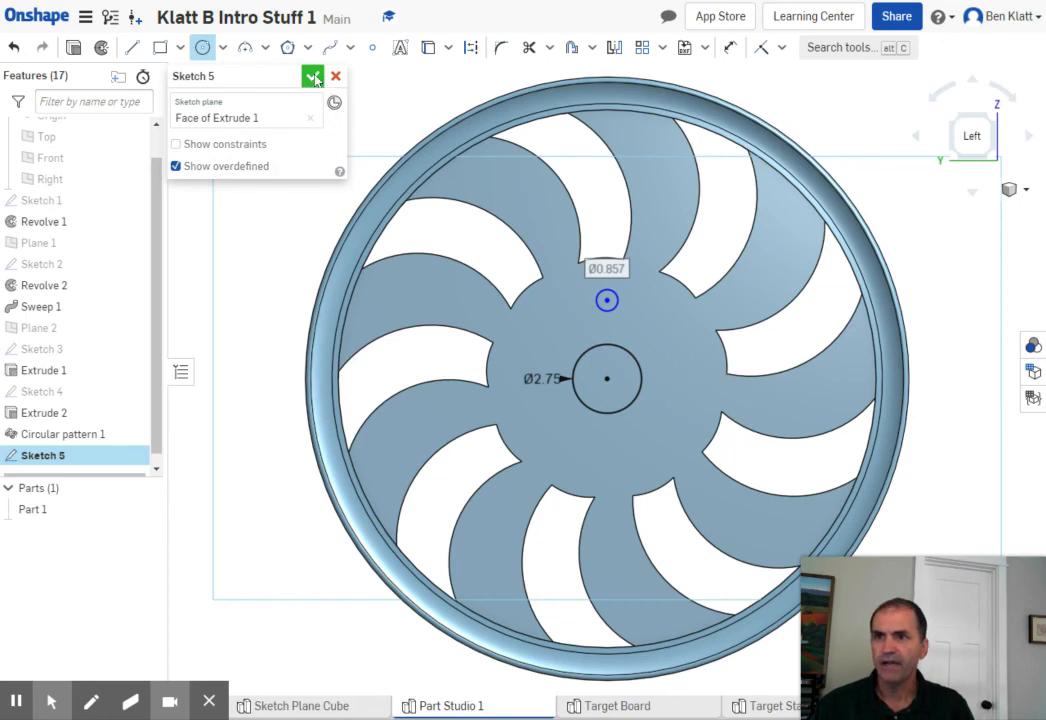
click(313, 78)
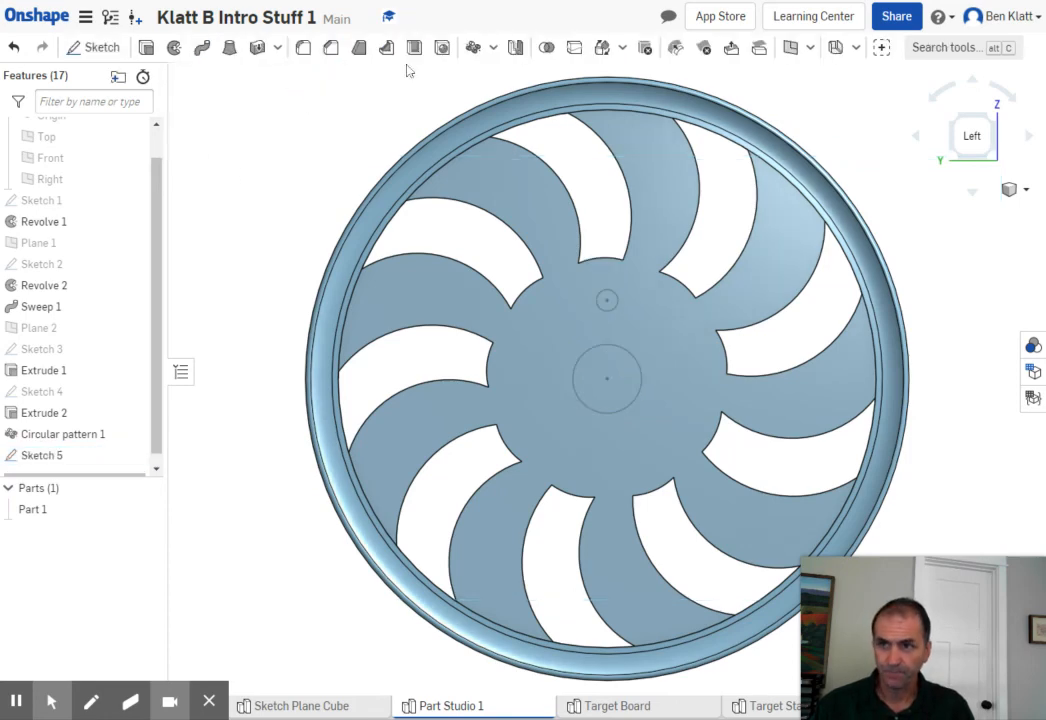
- Cut both the center circle and the small circle through all of the hub with an Extrude set to Remove
click(146, 47)
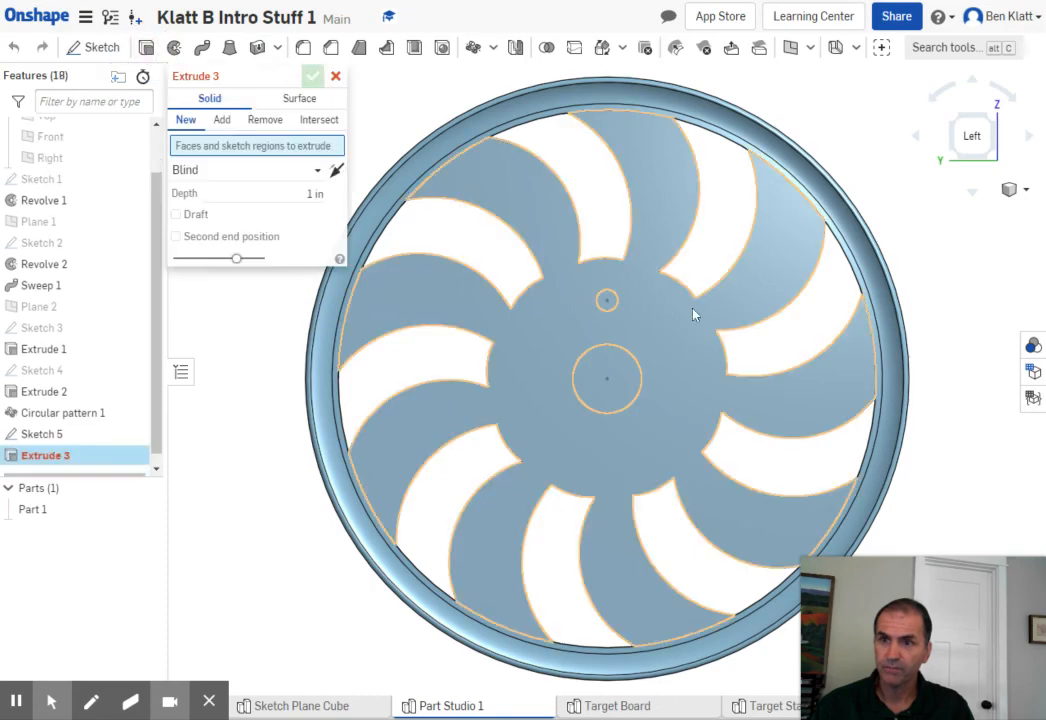
click(607, 300)
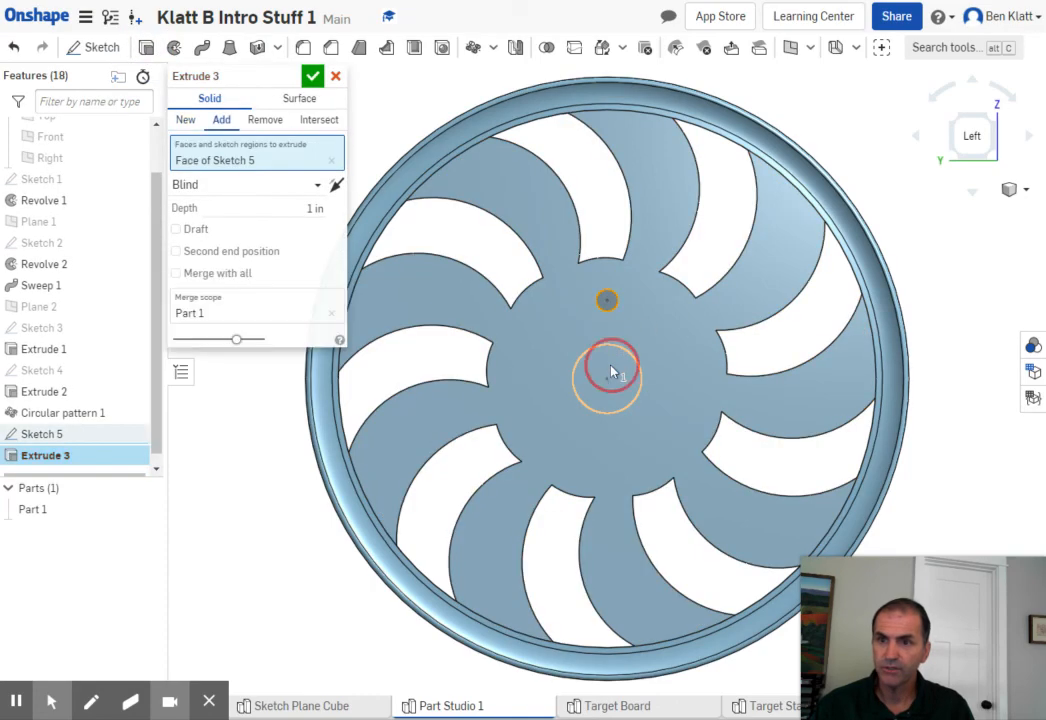
click(611, 370)
right_drag(960, 287, 939, 299)
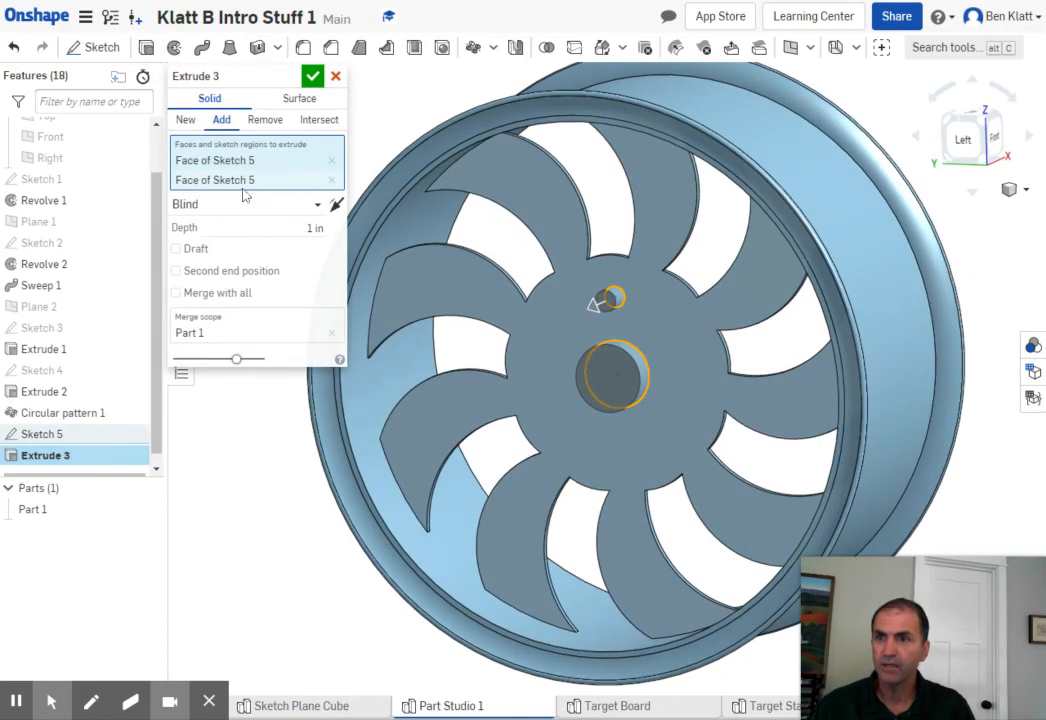
click(256, 121)
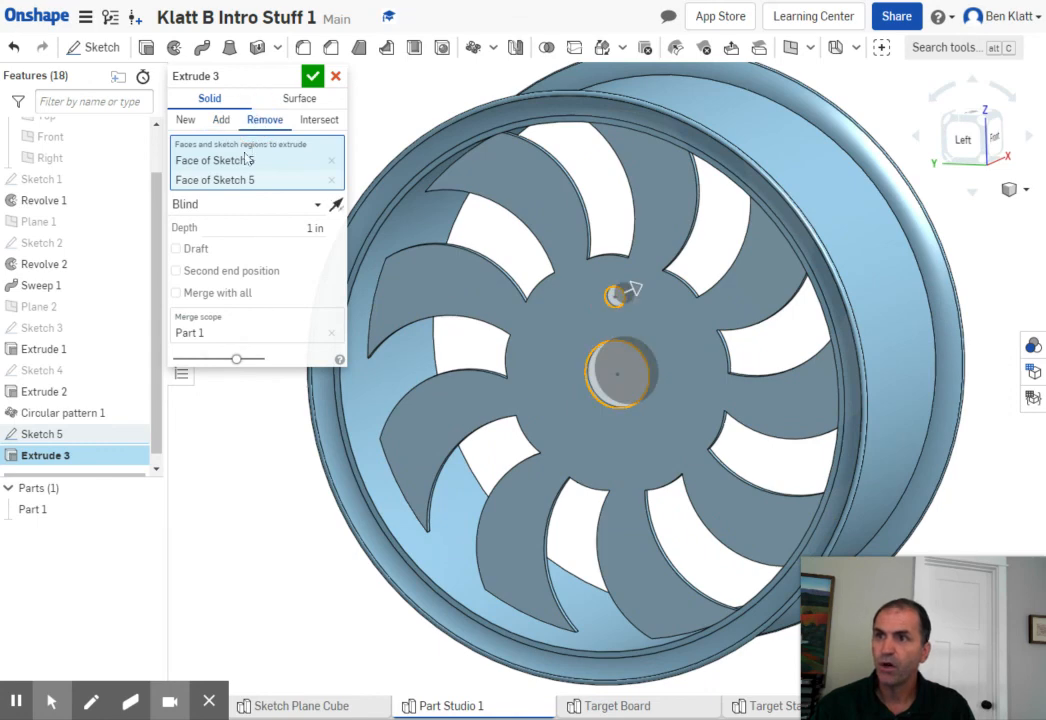
click(318, 205)
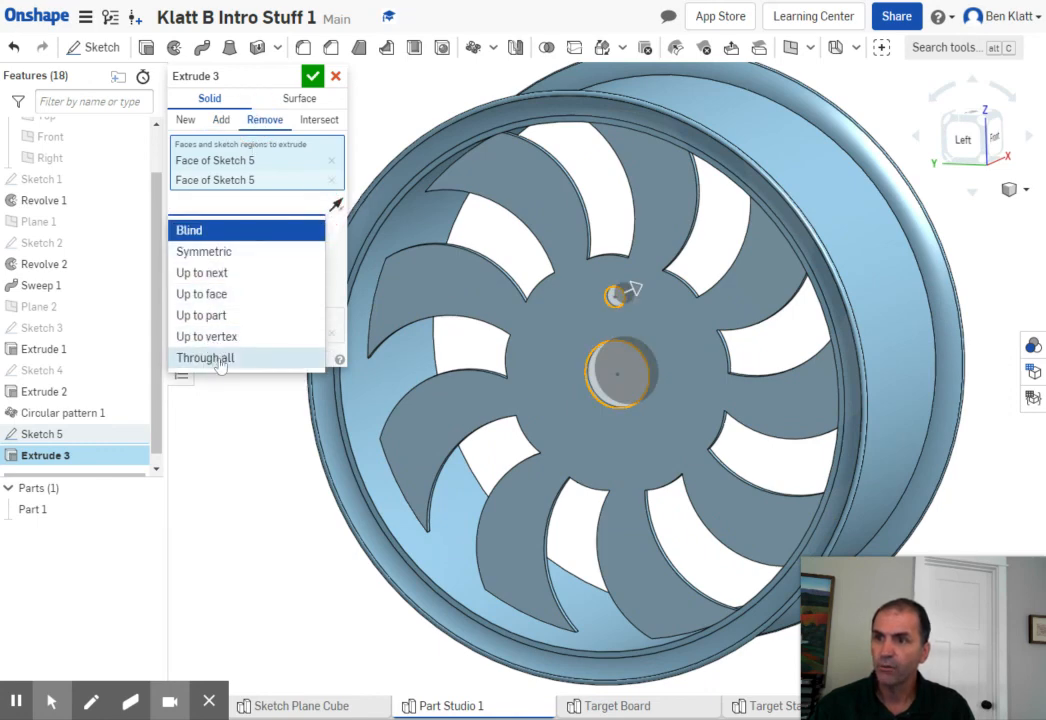
click(215, 356)
click(312, 76)
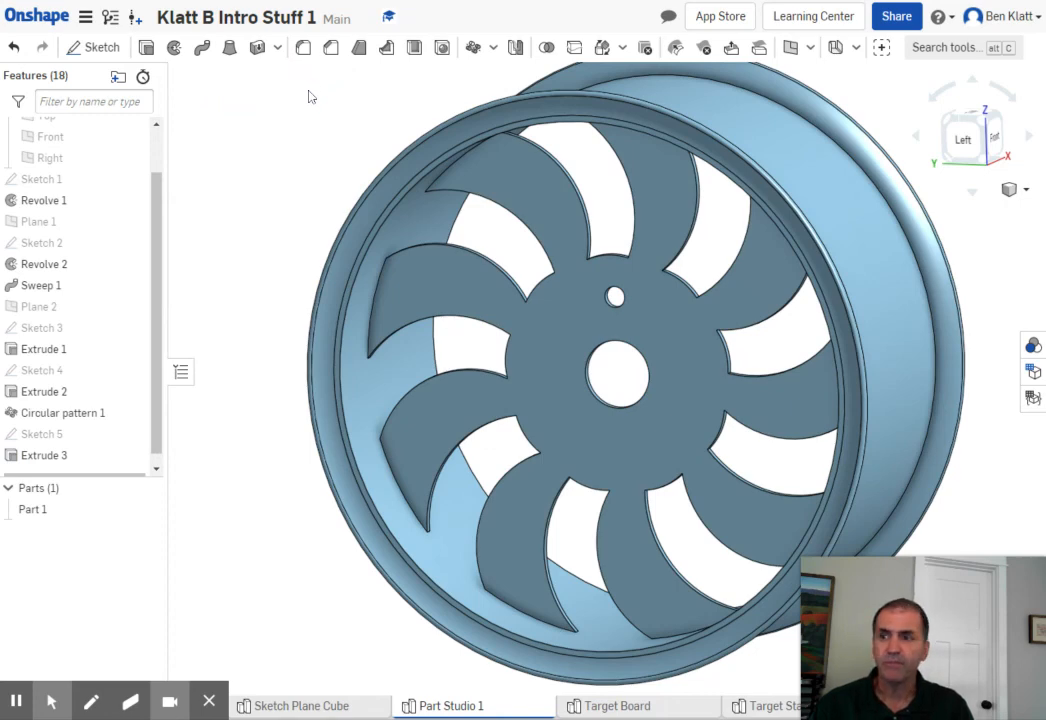
- Repeat the hub hole cut Extrude 3 as a circular feature pattern of 5 instances over 360 deg around the inner rim edge of Revolve 1
click(473, 48)
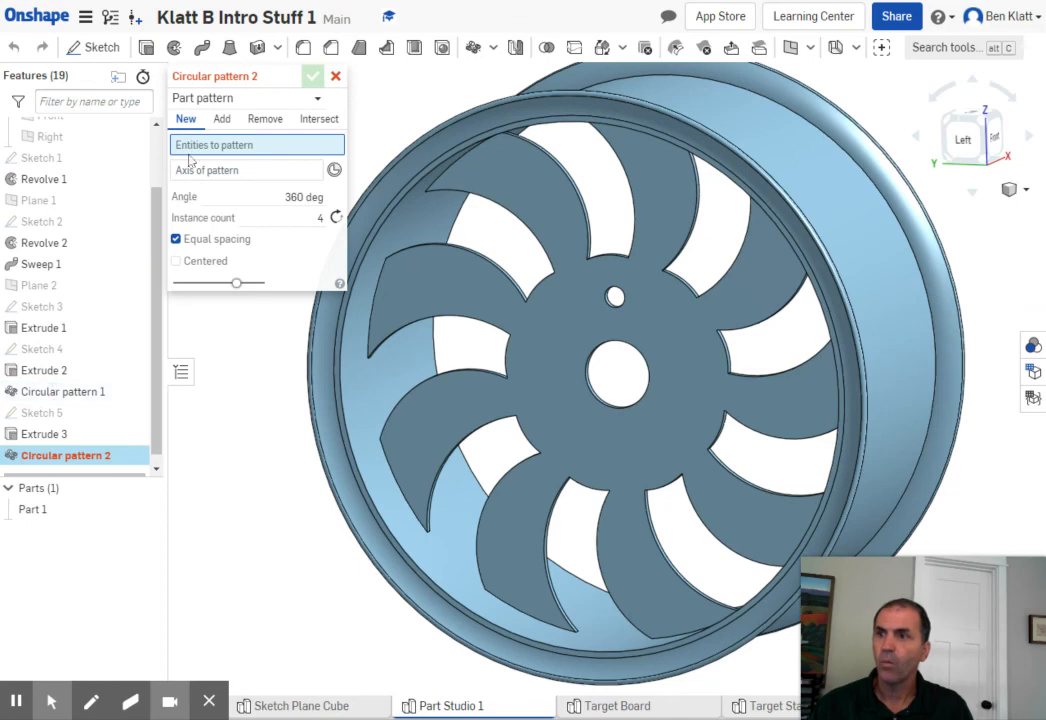
click(252, 97)
click(207, 146)
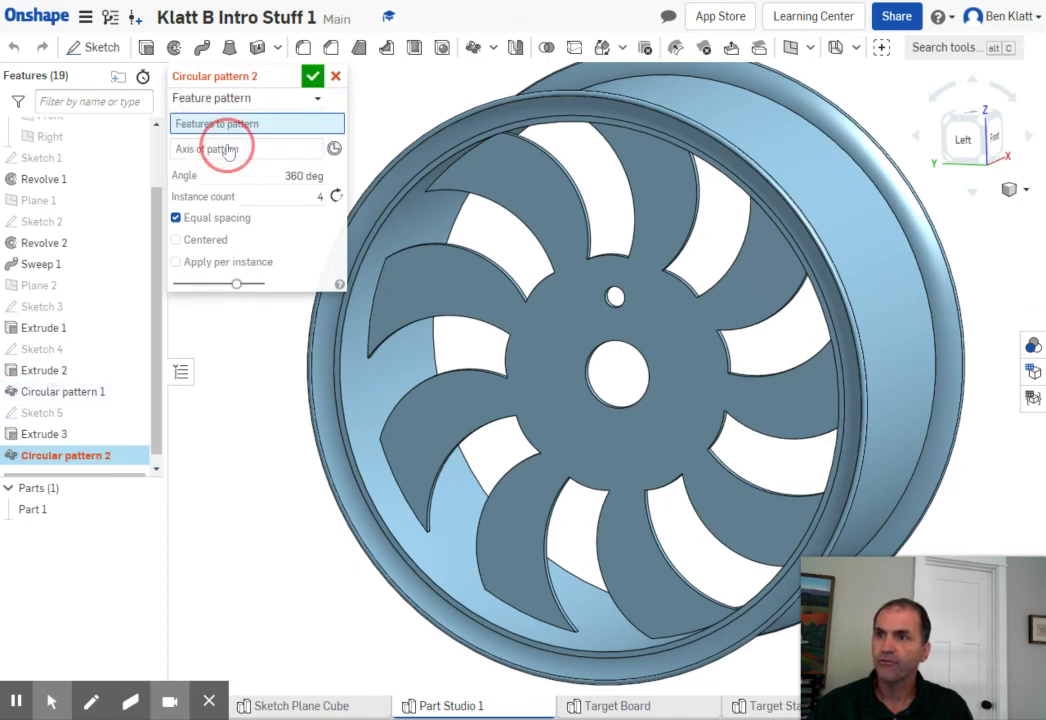
click(44, 433)
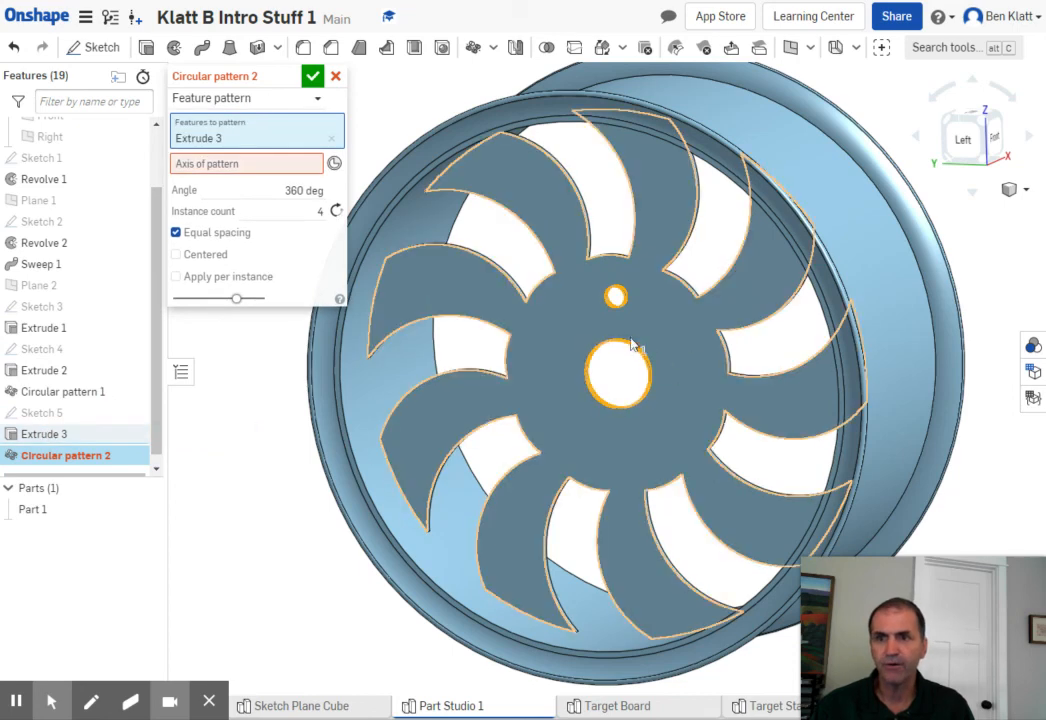
click(238, 168)
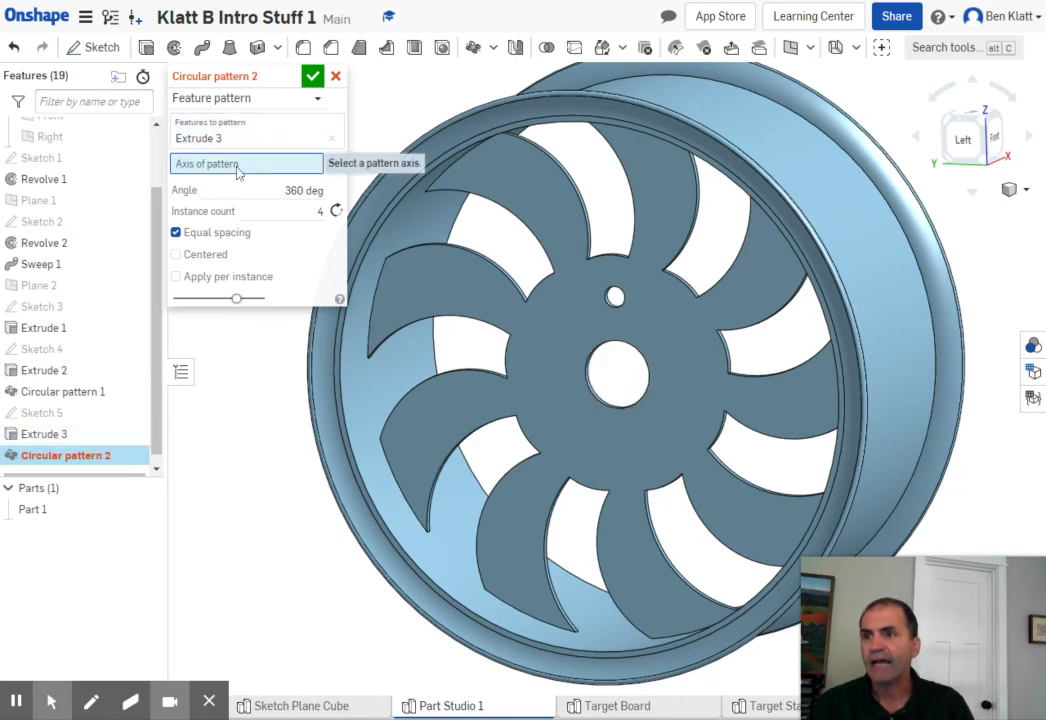
click(343, 411)
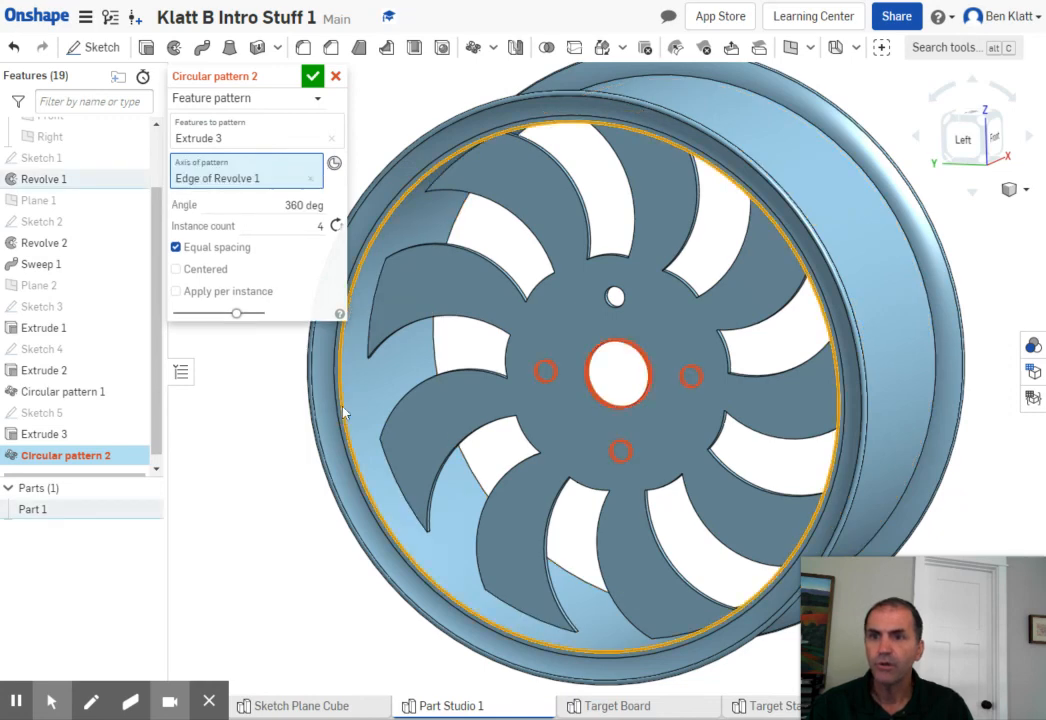
click(320, 226)
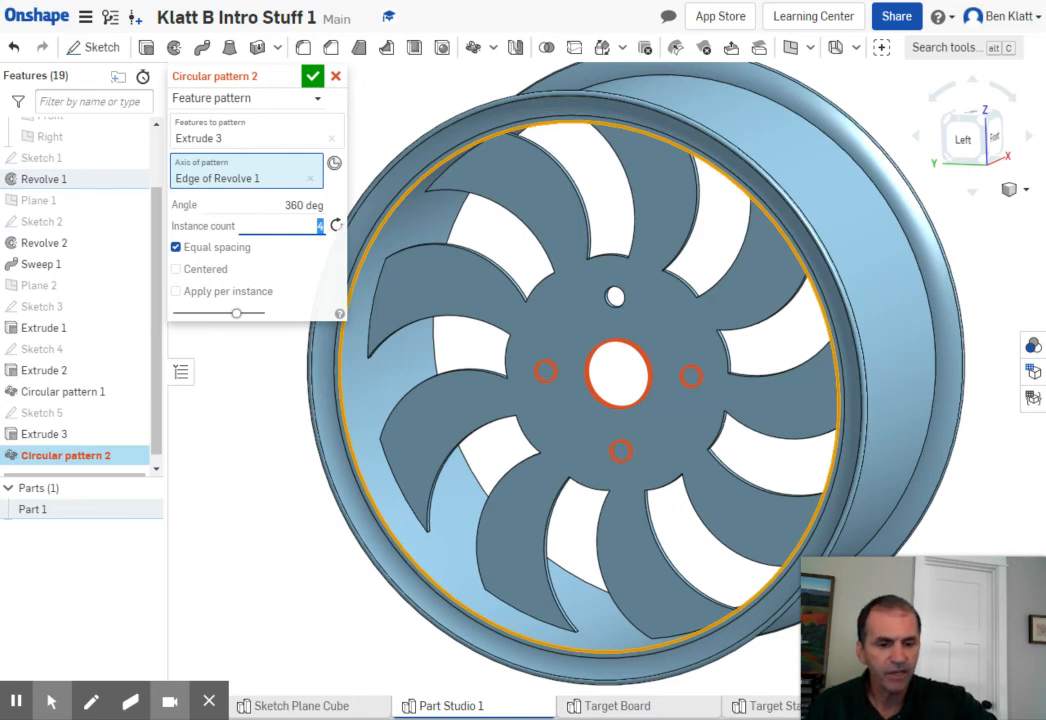
text(5)
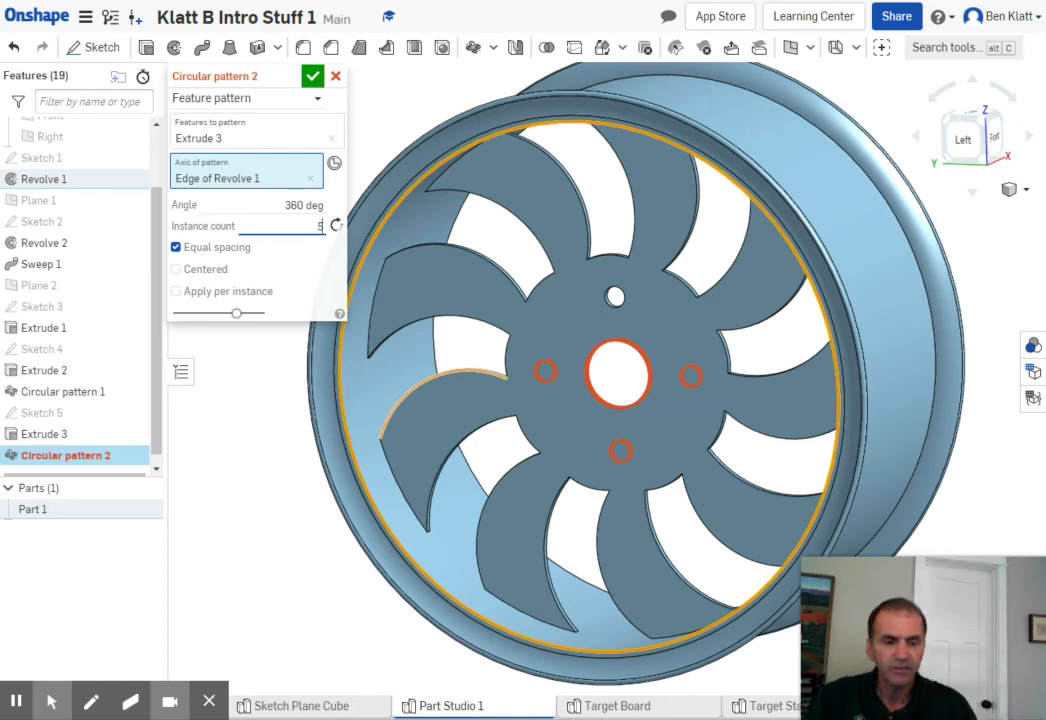
key(Return)
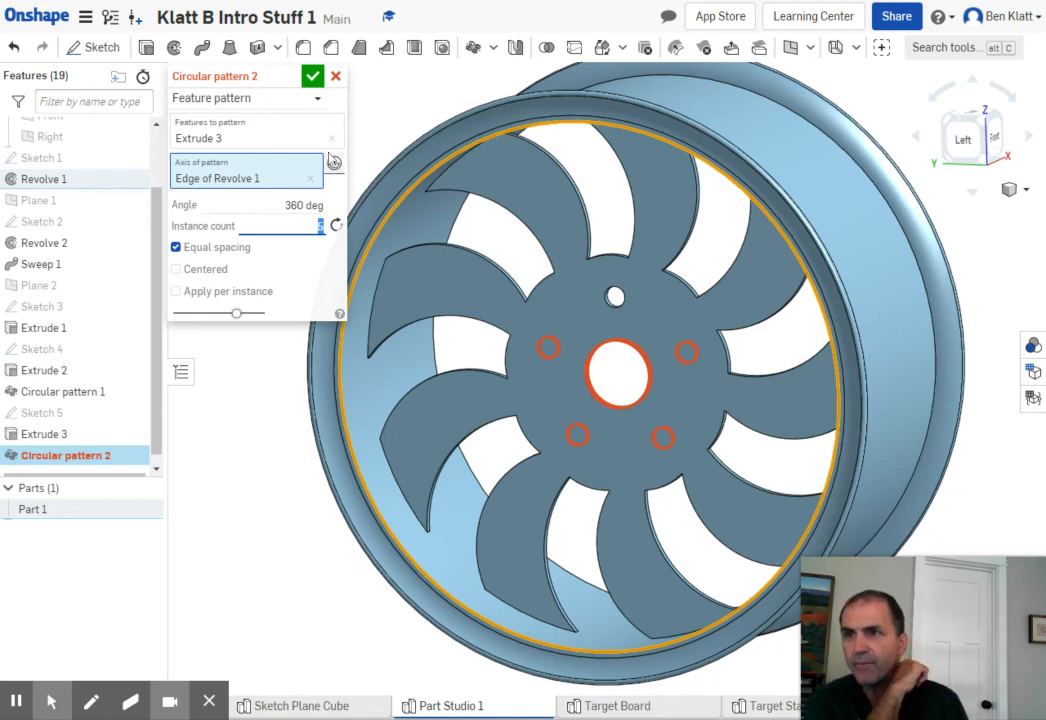
click(313, 80)
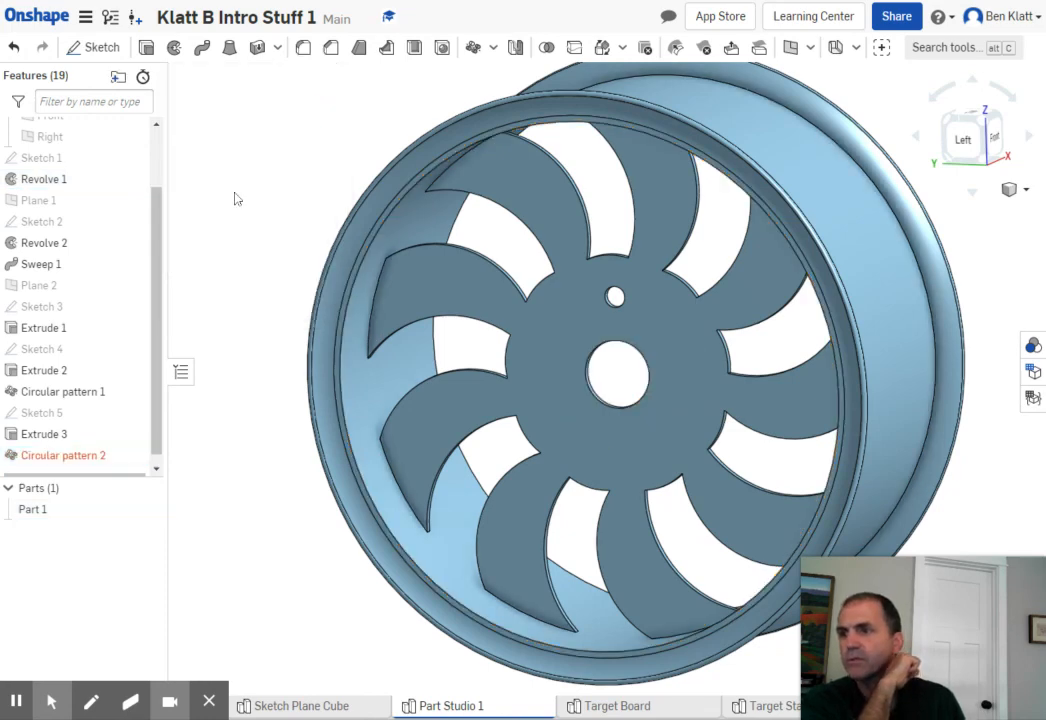
- Edit Circular pattern 2 so that the lug hole pattern is applied per instance
mouse_move(76, 461)
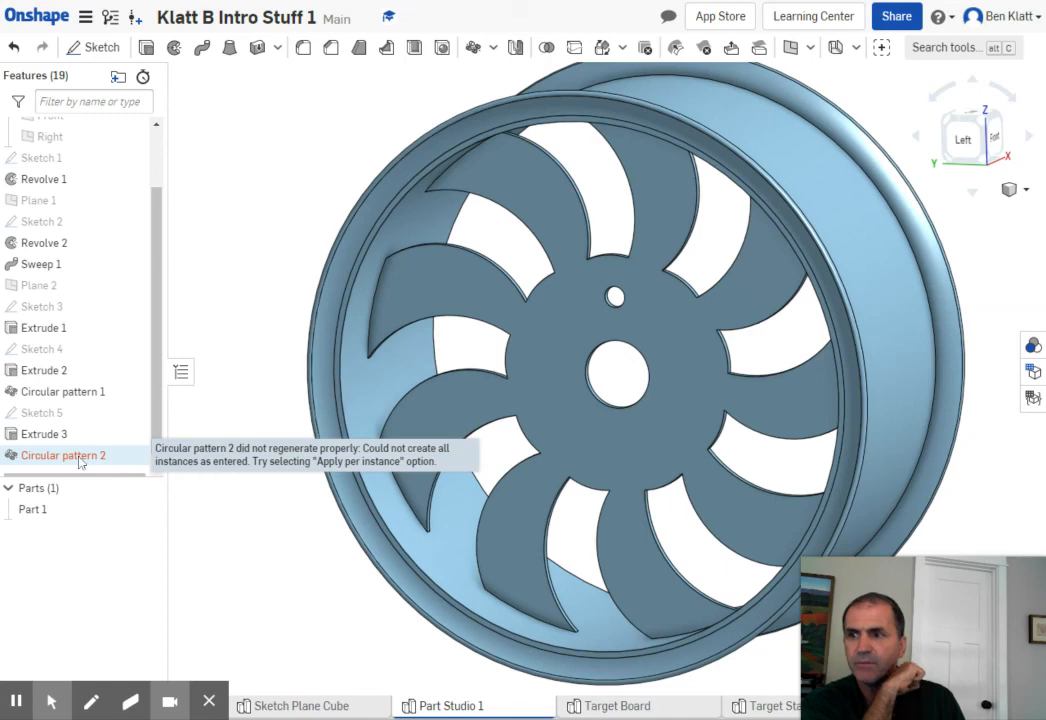
double_click(80, 457)
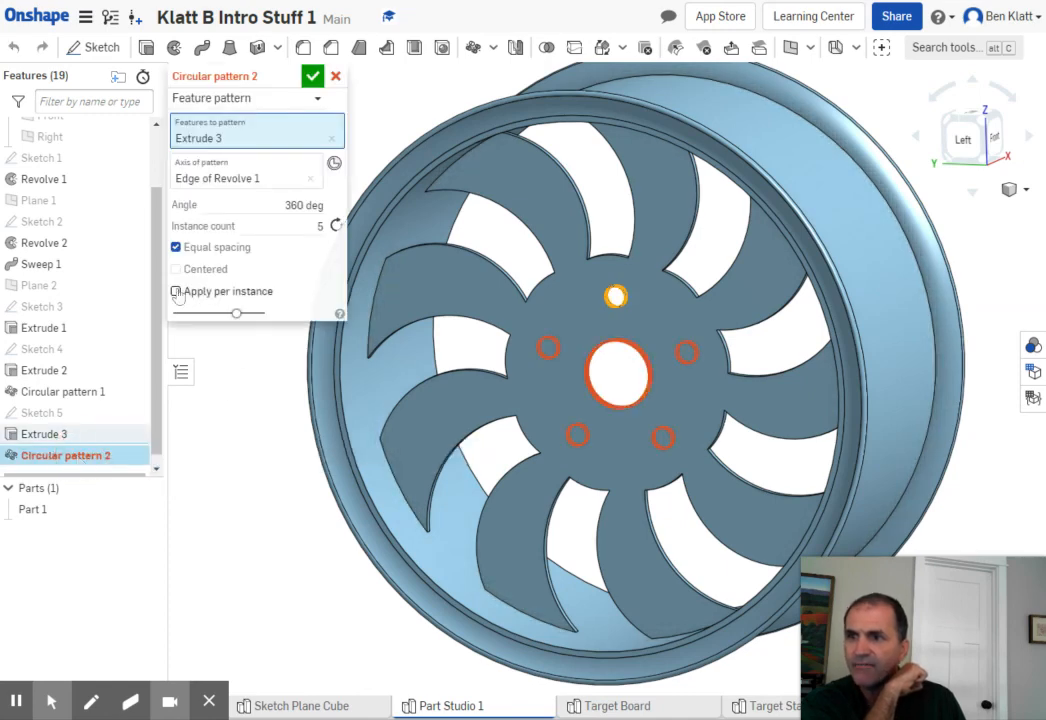
click(176, 291)
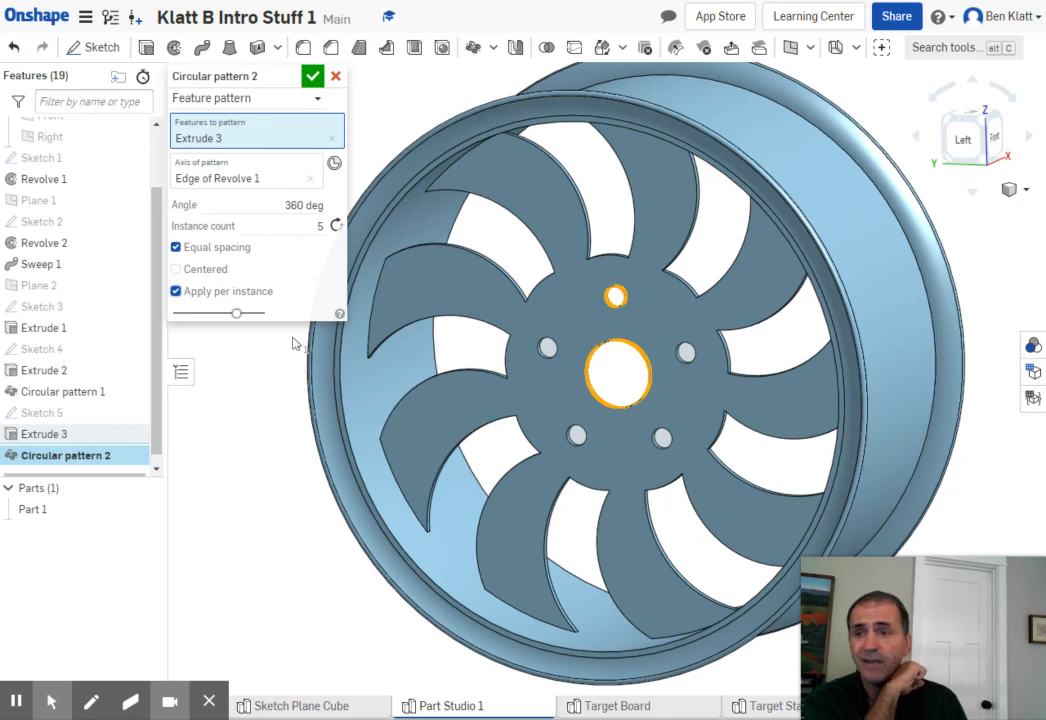
click(310, 79)
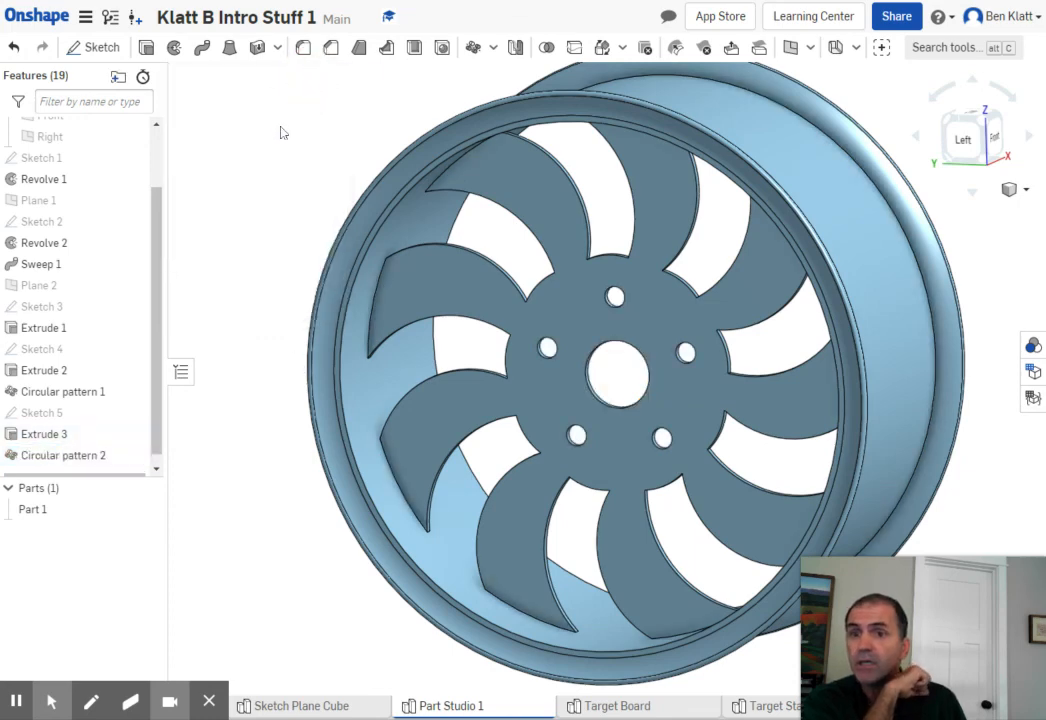
scroll(294, 147, down, 1)
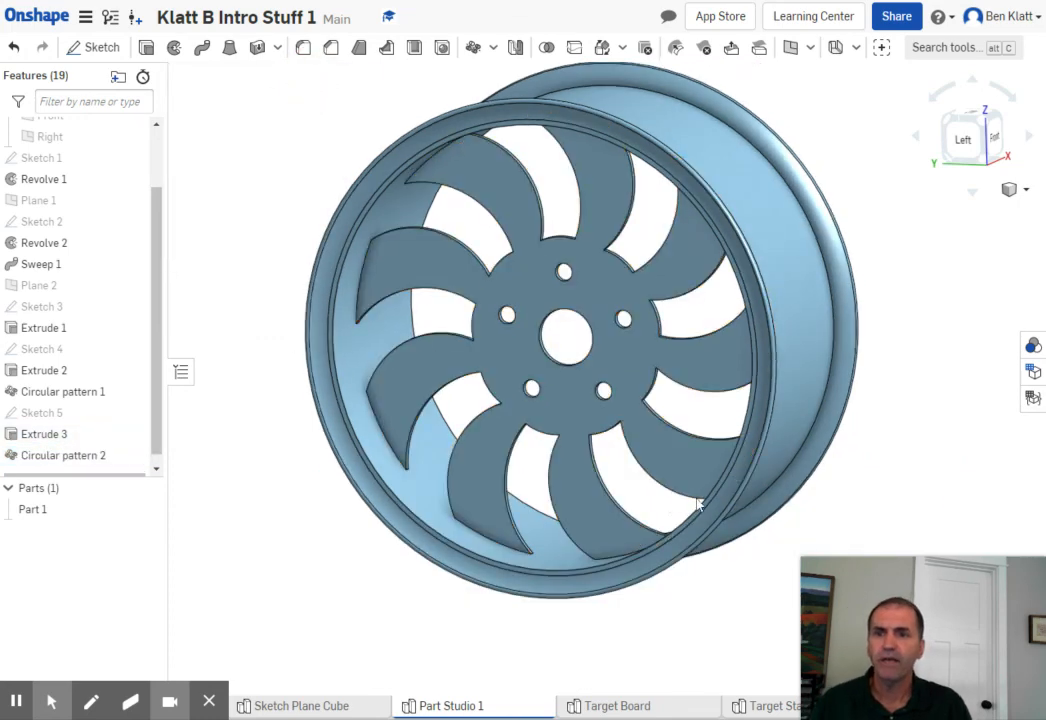
mouse_move(913, 423)
right_down()
mouse_move(913, 437)
mouse_move(906, 416)
mouse_move(894, 416)
mouse_move(899, 424)
right_up()
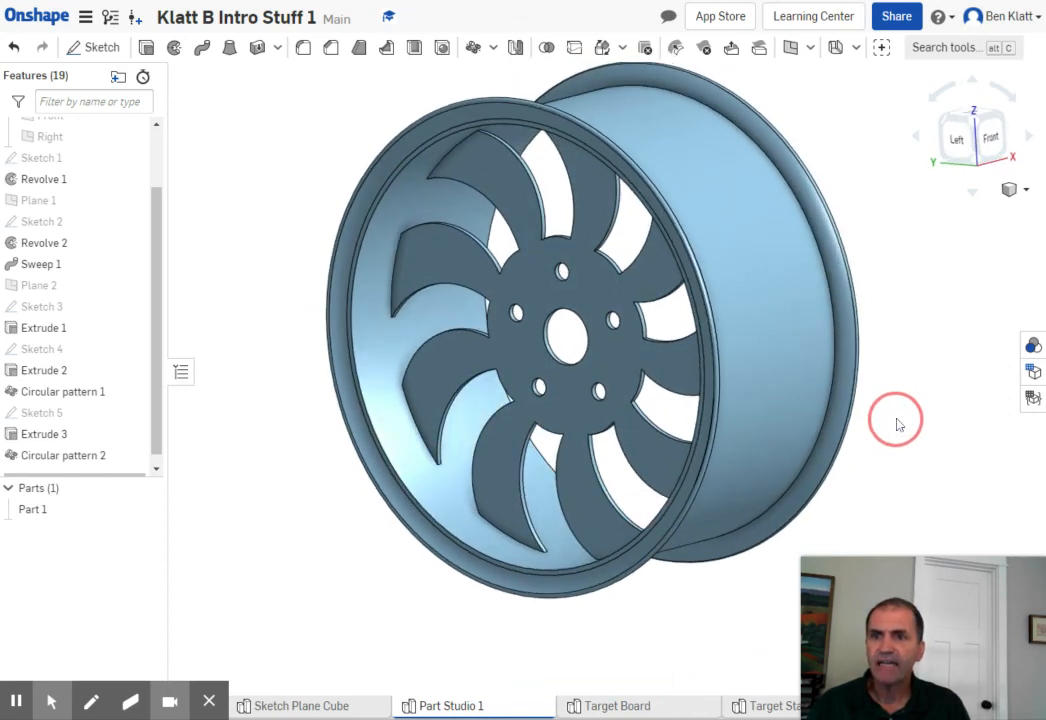
scroll(893, 431, up, 1)
scroll(893, 431, down, 2)
middle_drag(911, 428, 705, 364)
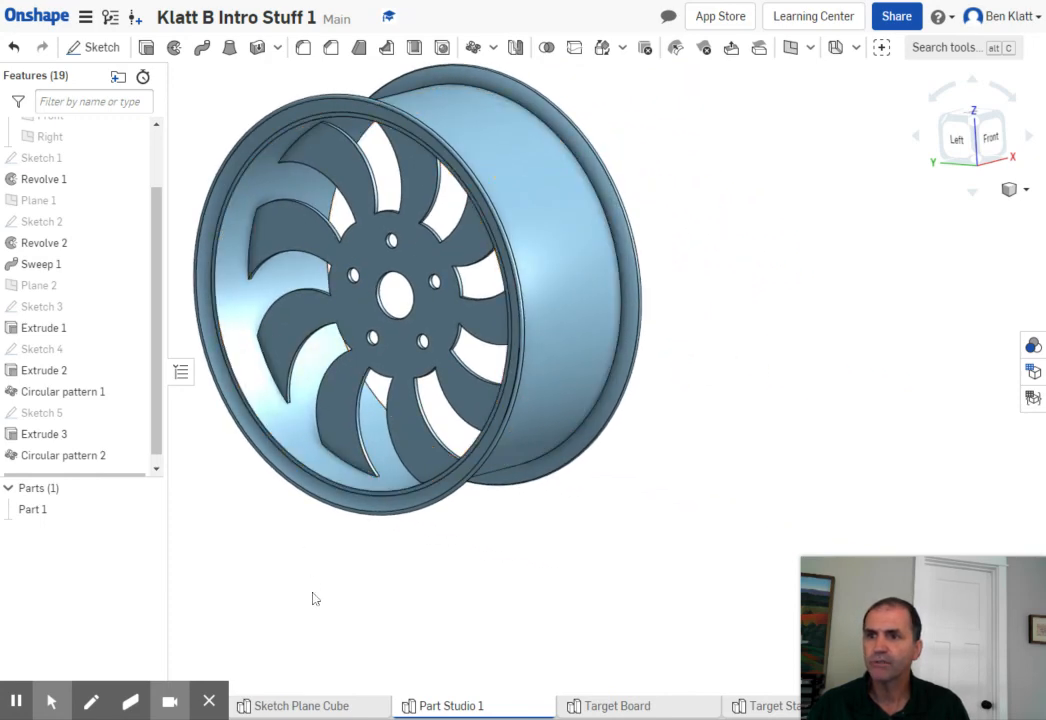